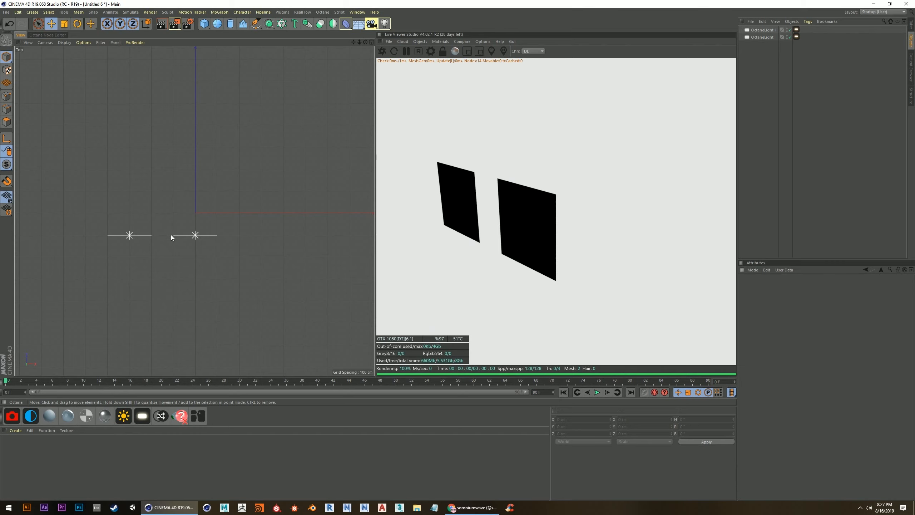
# Duplicate the area light centred on X zero along the X axis and place the copy about 300 cm away
pyautogui.click(204, 234)
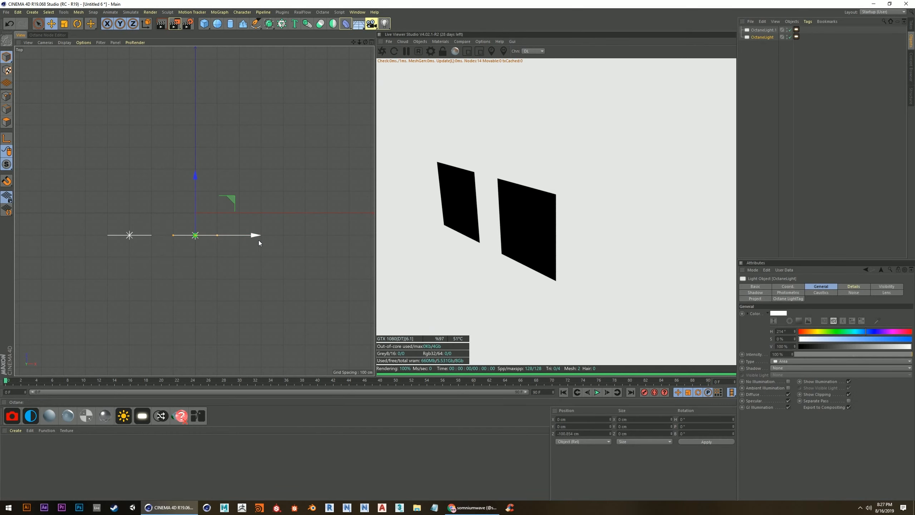
pyautogui.keyDown('ctrl'); pyautogui.moveTo(254, 237); pyautogui.dragTo(299, 236); pyautogui.keyUp('ctrl')
pyautogui.click(300, 243)
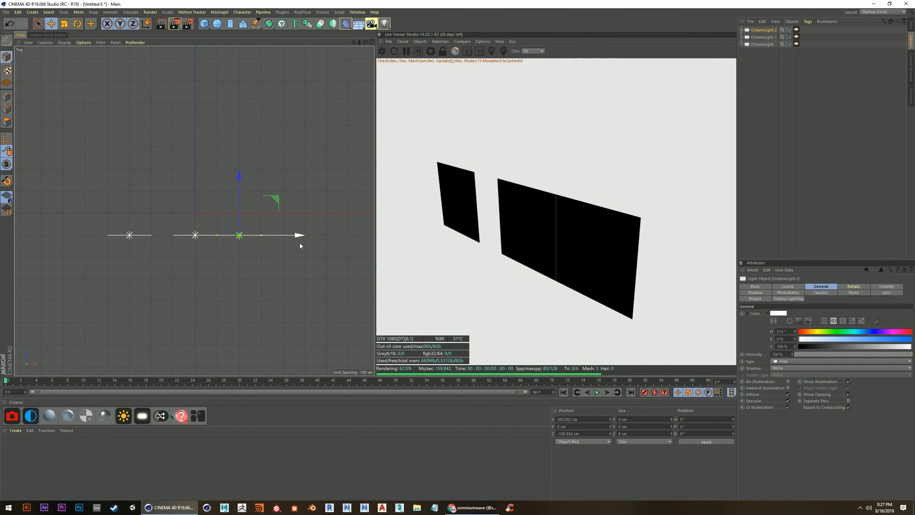
pyautogui.click(240, 234)
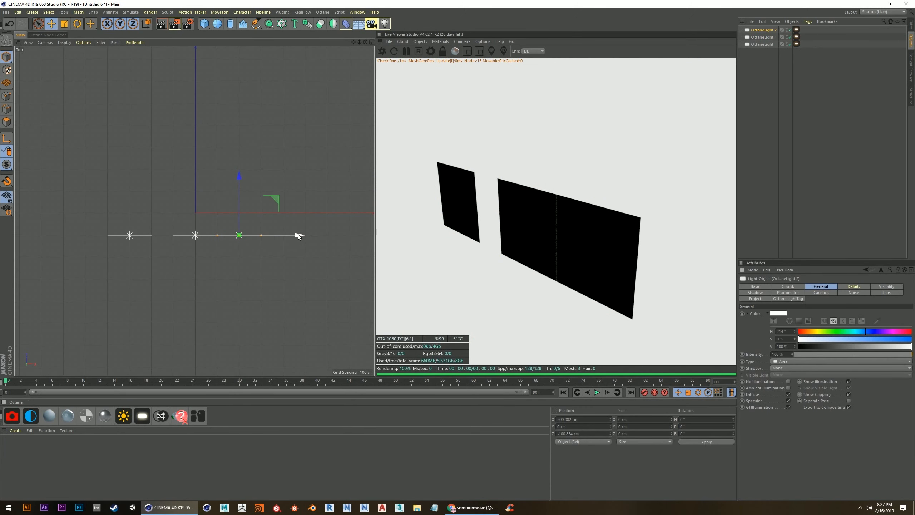
pyautogui.moveTo(298, 234); pyautogui.dragTo(394, 242)
# Duplicate the outermost area light about 300 cm further along X to complete an evenly spaced row of four
pyautogui.click(293, 273)
pyautogui.click(281, 235)
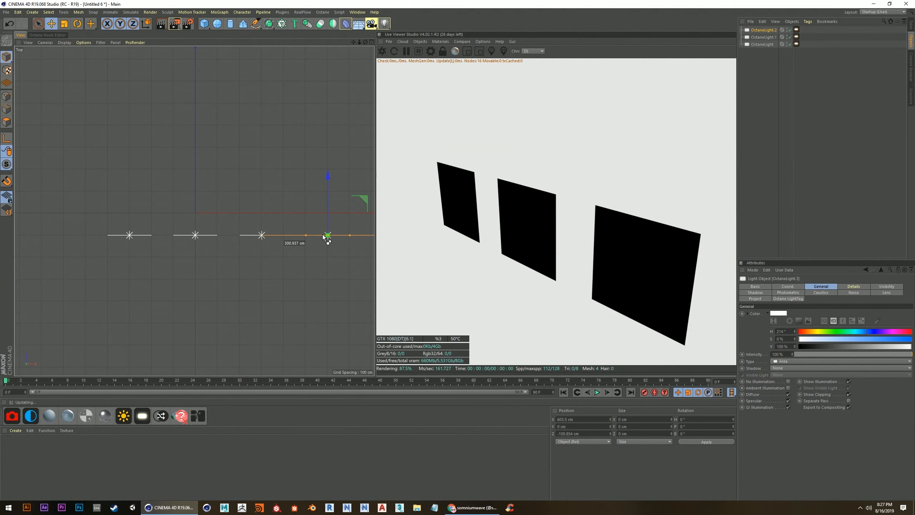
pyautogui.keyDown('ctrl'); pyautogui.moveTo(323, 235); pyautogui.dragTo(323, 235); pyautogui.keyUp('ctrl')
pyautogui.click(279, 258)
# Duplicate the whole row of four lights along Z to about -298 cm
pyautogui.scroll(-3, 184, 275)
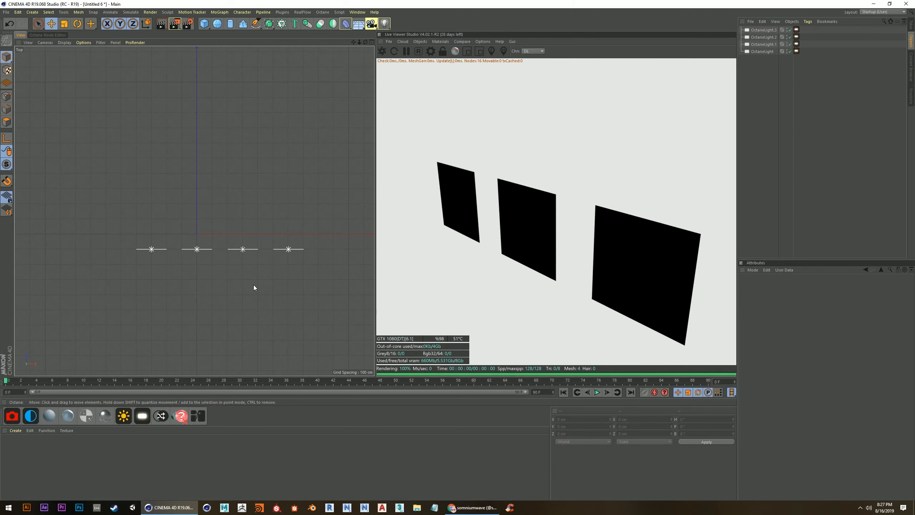
pyautogui.scroll(1, 272, 266)
pyautogui.click(143, 246)
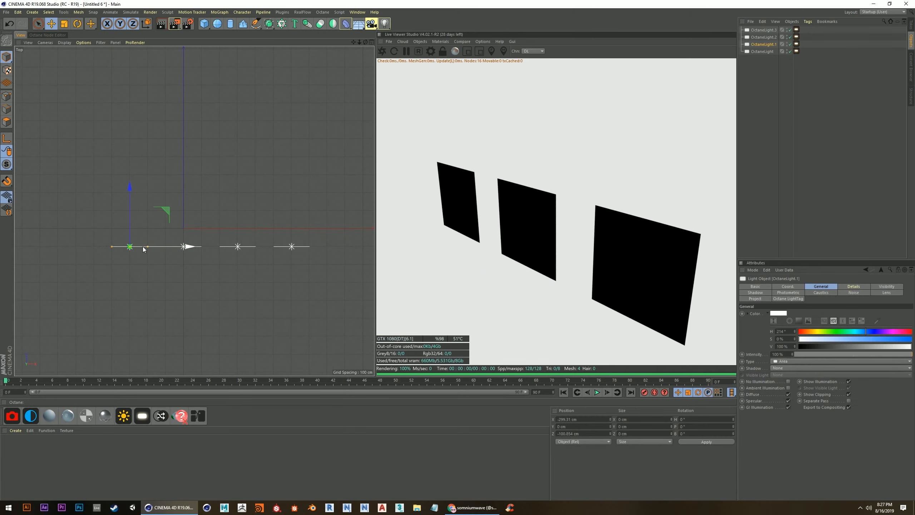
pyautogui.click(169, 274)
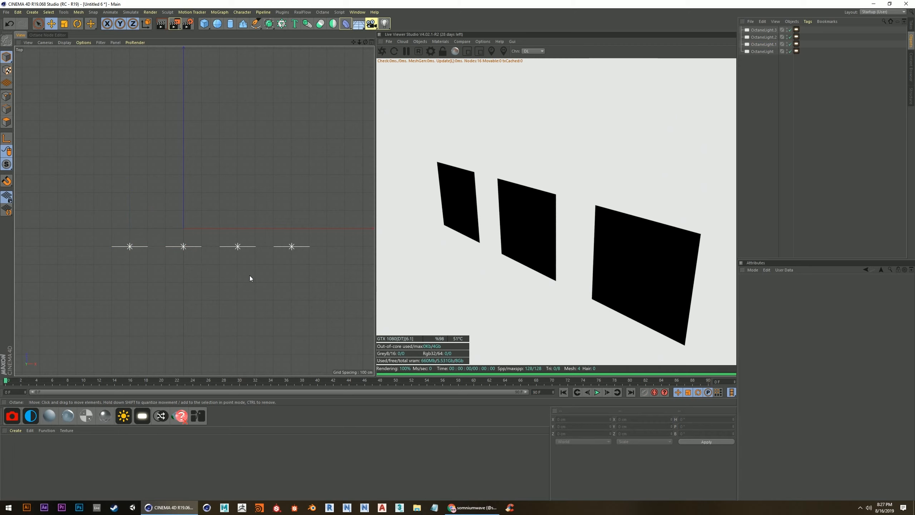
pyautogui.click(292, 247)
pyautogui.keyDown('shift'); pyautogui.click(236, 246); pyautogui.keyUp('shift')
pyautogui.keyDown('shift'); pyautogui.click(175, 248); pyautogui.keyUp('shift')
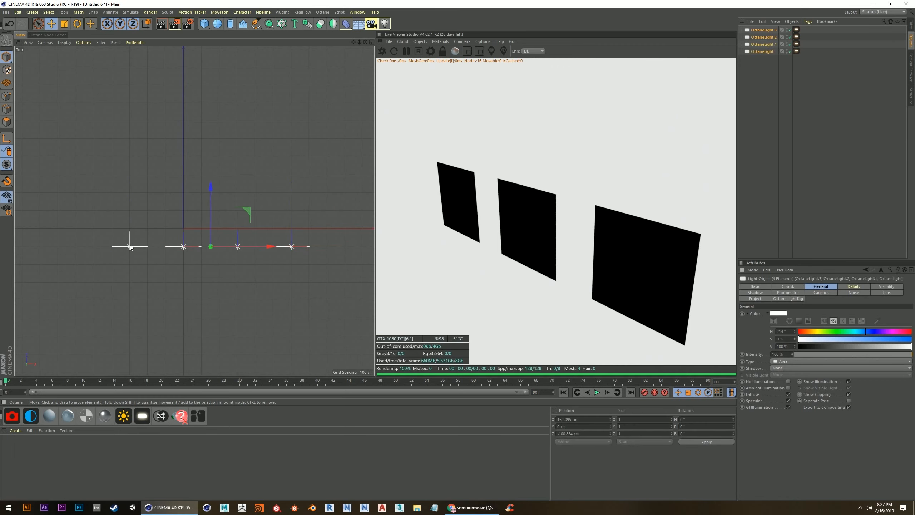
pyautogui.keyDown('ctrl'); pyautogui.moveTo(209, 186); pyautogui.dragTo(216, 221); pyautogui.keyUp('ctrl')
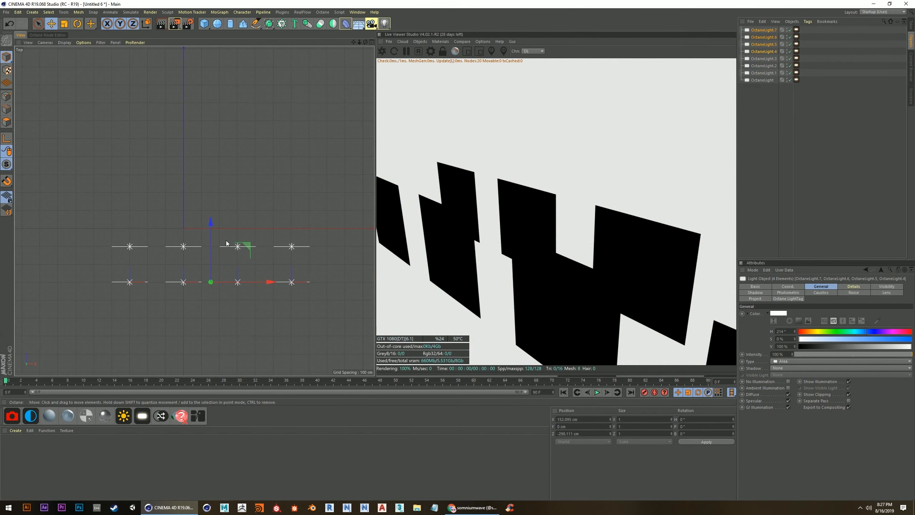
# Rotate the duplicated row of lights to a heading of 270°, perpendicular to the original row
pyautogui.click(77, 24)
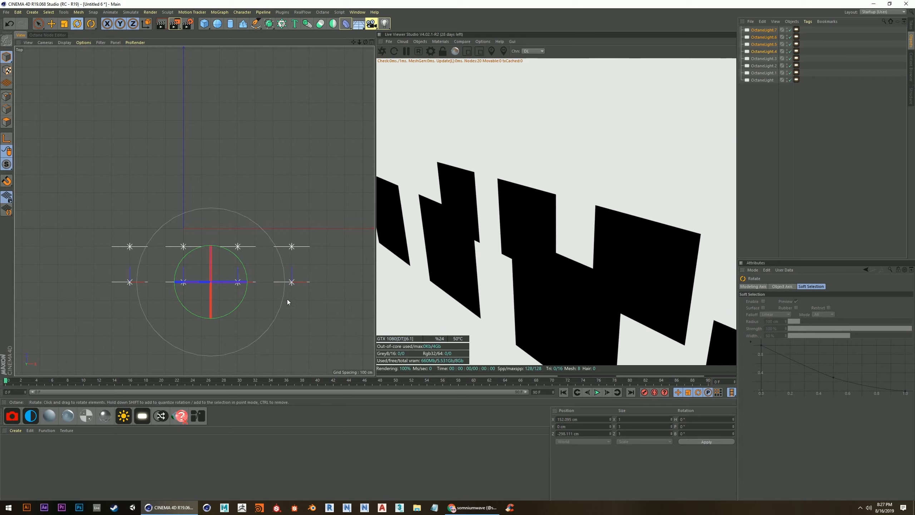
pyautogui.moveTo(241, 261); pyautogui.dragTo(231, 312)
pyautogui.moveTo(192, 256); pyautogui.dragTo(162, 320)
pyautogui.moveTo(176, 275); pyautogui.dragTo(243, 239)
pyautogui.hotkey('ctrl', 'z')
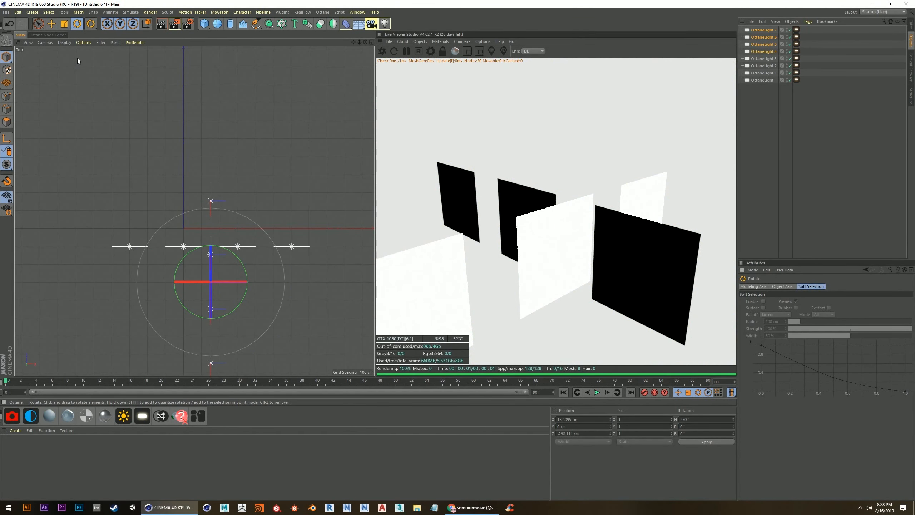
# Move the rotated row to about X -497 cm and Z 453 cm to form one side wall of lights
pyautogui.press('e')
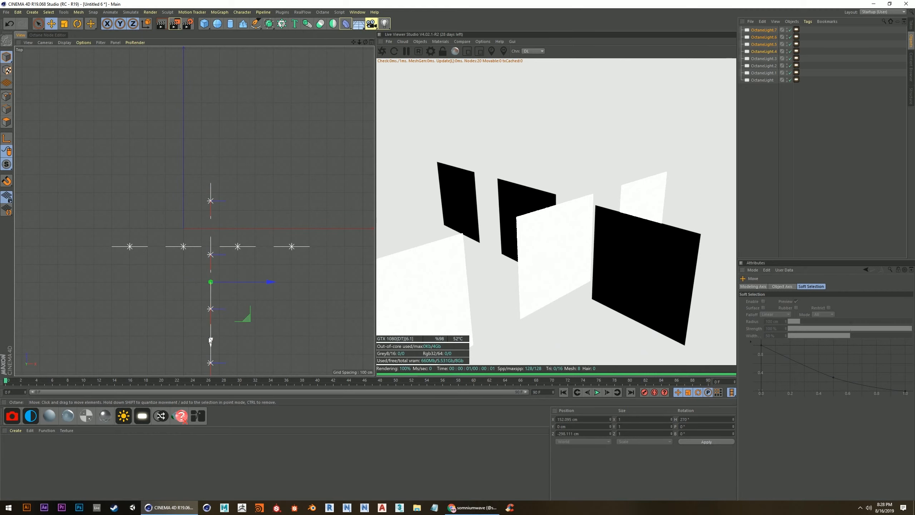
pyautogui.moveTo(213, 340); pyautogui.dragTo(211, 213)
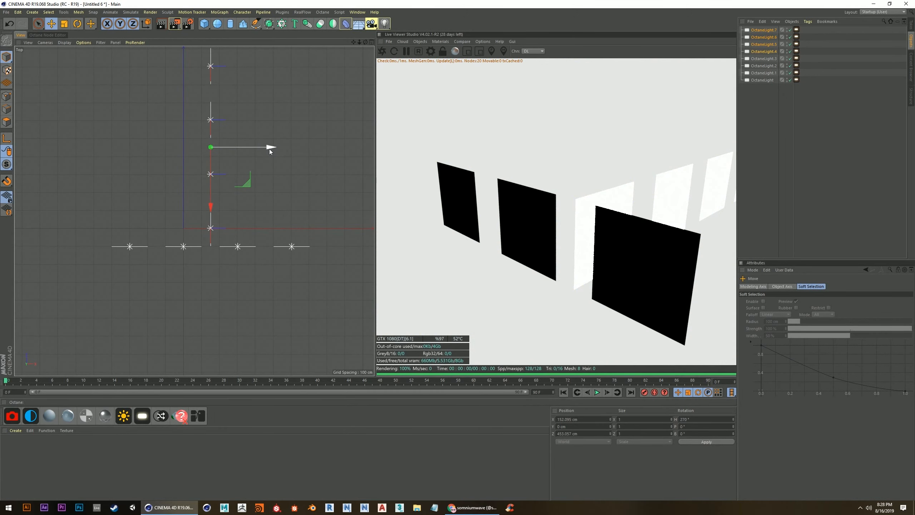
pyautogui.moveTo(270, 149); pyautogui.dragTo(153, 195)
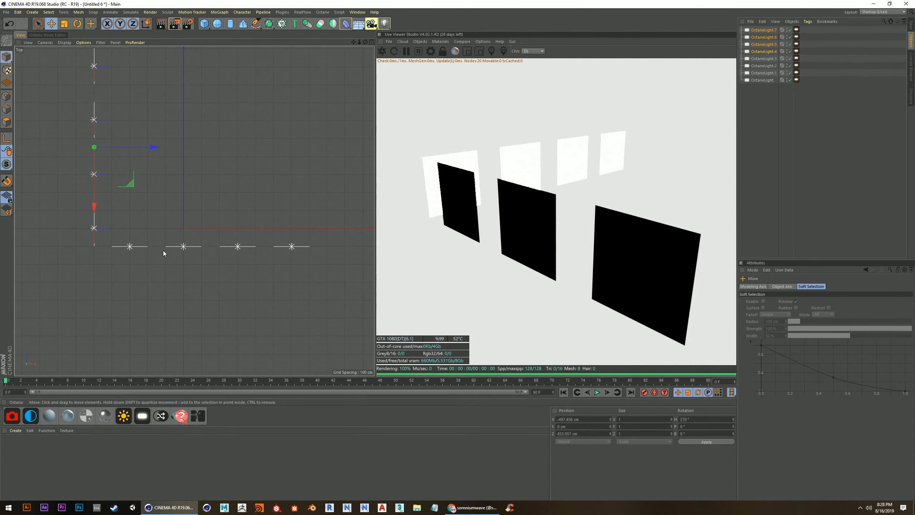
pyautogui.moveTo(522, 240); pyautogui.dragTo(548, 246)
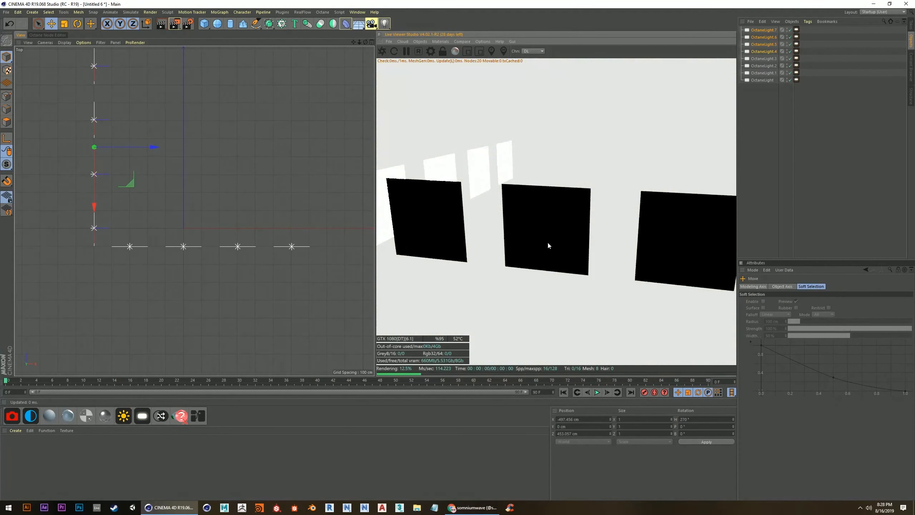
pyautogui.click(169, 202)
pyautogui.scroll(-2, 169, 201)
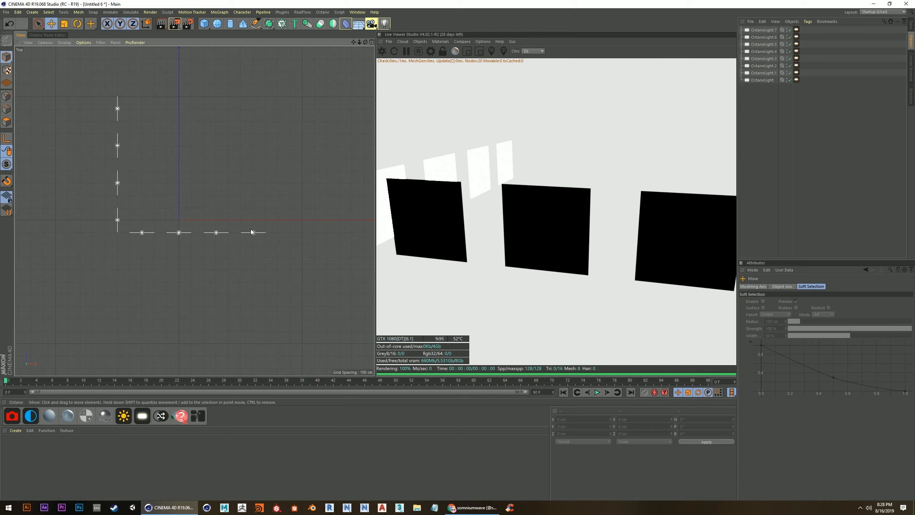
pyautogui.click(118, 219)
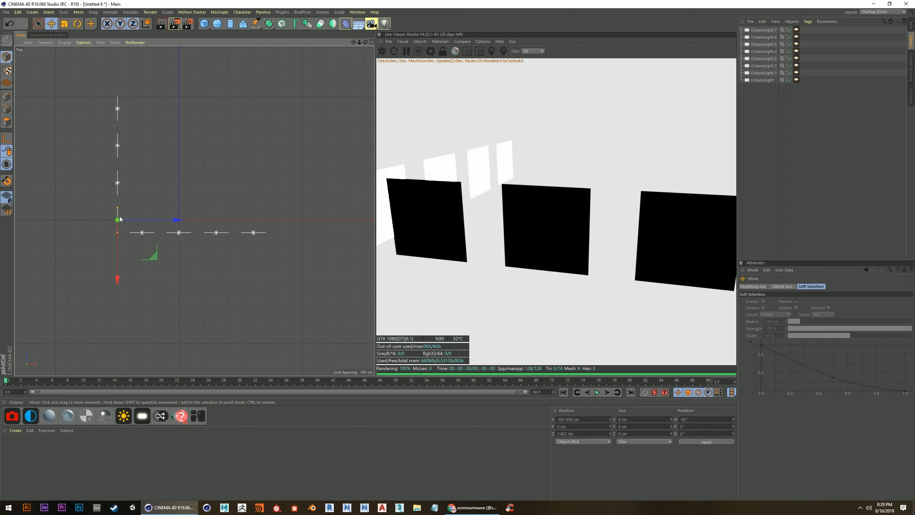
pyautogui.keyDown('shift'); pyautogui.click(118, 183); pyautogui.keyUp('shift')
pyautogui.keyDown('shift'); pyautogui.click(117, 146); pyautogui.keyUp('shift')
pyautogui.keyDown('shift'); pyautogui.click(116, 106); pyautogui.keyUp('shift')
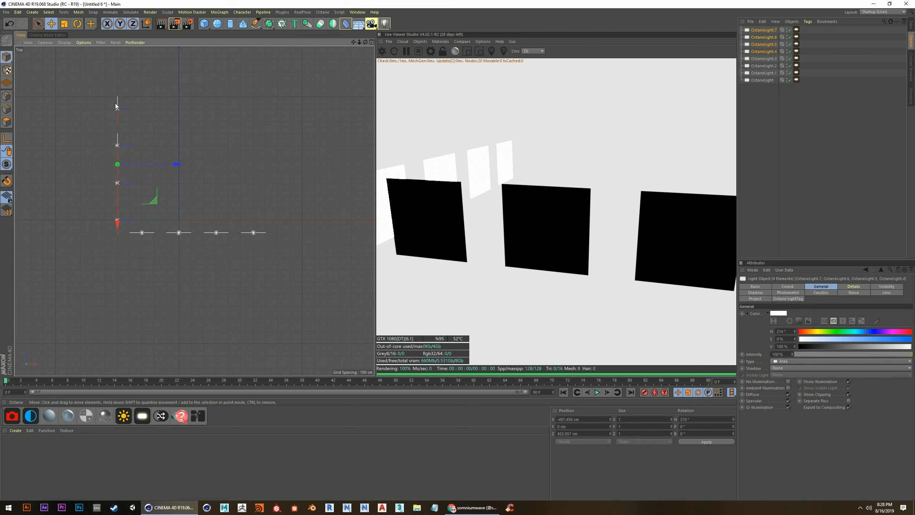
pyautogui.click(204, 129)
# Duplicate the side wall of four lights across to about X 797 cm and rotate the copy to a 90° heading
pyautogui.click(118, 220)
pyautogui.keyDown('shift'); pyautogui.click(118, 182); pyautogui.keyUp('shift')
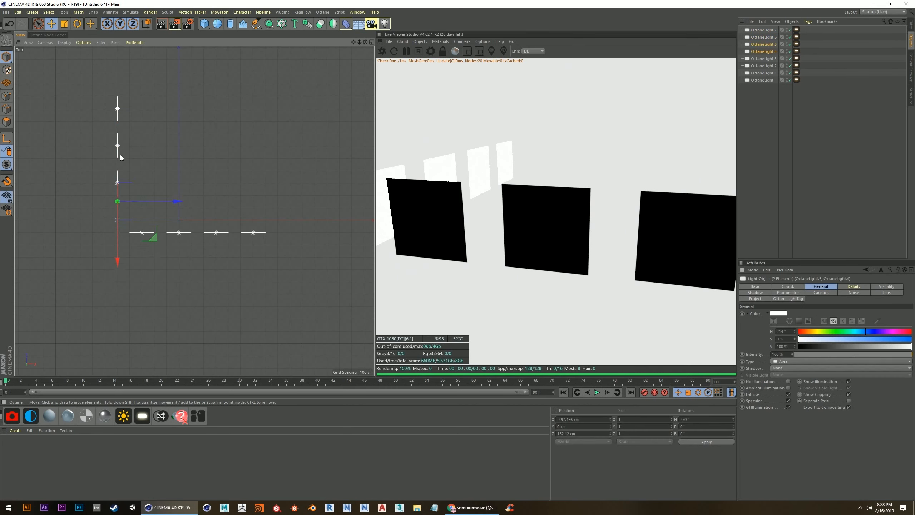
pyautogui.keyDown('shift'); pyautogui.click(119, 116); pyautogui.keyUp('shift')
pyautogui.keyDown('ctrl'); pyautogui.moveTo(177, 163); pyautogui.dragTo(337, 192); pyautogui.keyUp('ctrl')
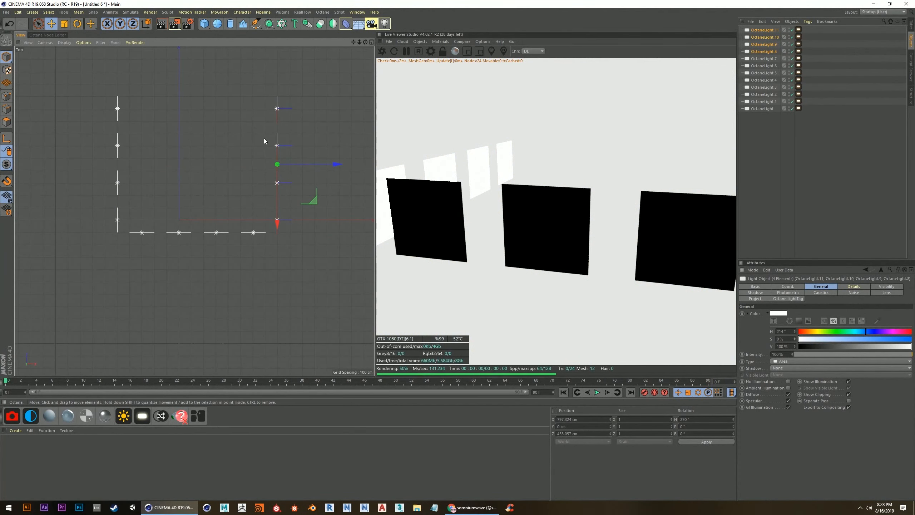
pyautogui.press('r')
pyautogui.moveTo(291, 131); pyautogui.dragTo(250, 218)
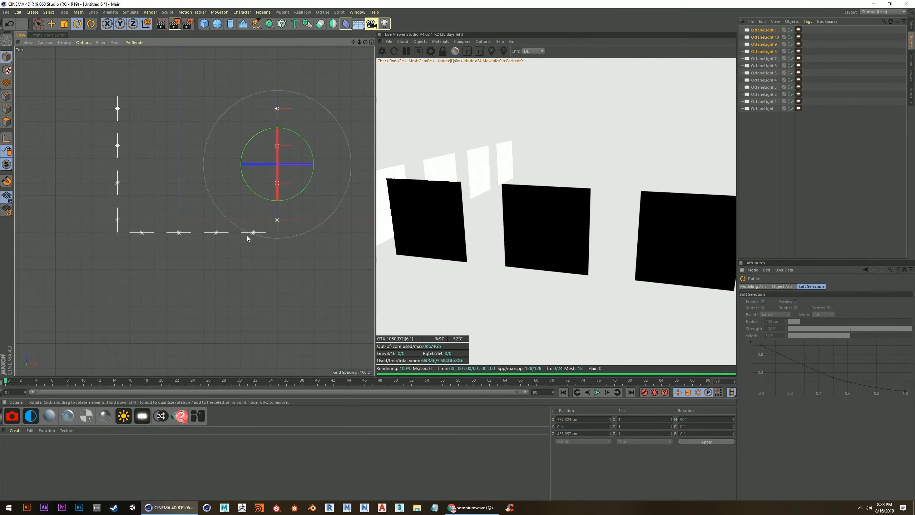
# Duplicate the original front row of four lights to about Z 1003 cm, closing the far side of the rectangle
pyautogui.click(252, 231)
pyautogui.click(254, 232)
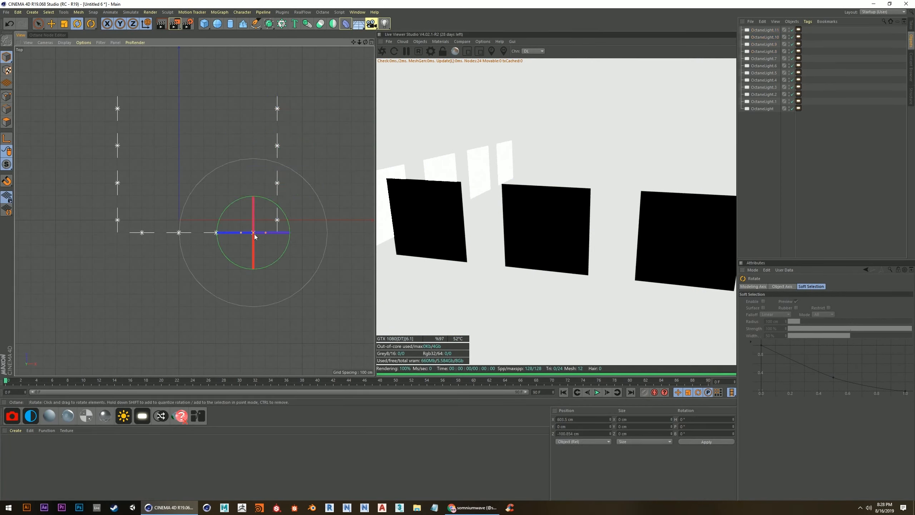
pyautogui.keyDown('shift'); pyautogui.click(202, 233); pyautogui.keyUp('shift')
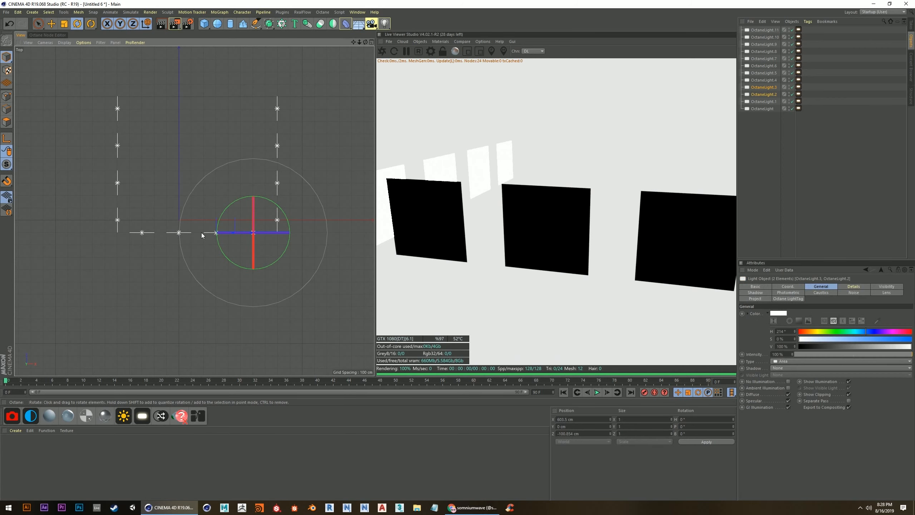
pyautogui.keyDown('shift'); pyautogui.click(178, 233); pyautogui.keyUp('shift')
pyautogui.press('e')
pyautogui.moveTo(253, 173); pyautogui.dragTo(263, 34)
pyautogui.click(268, 300)
pyautogui.keyDown('alt'); pyautogui.moveTo(268, 300); pyautogui.dragTo(209, 351, button='middle'); pyautogui.keyUp('alt')
# Examine the rectangle of lights in the perspective view to check which way each row emits
pyautogui.click(188, 150)
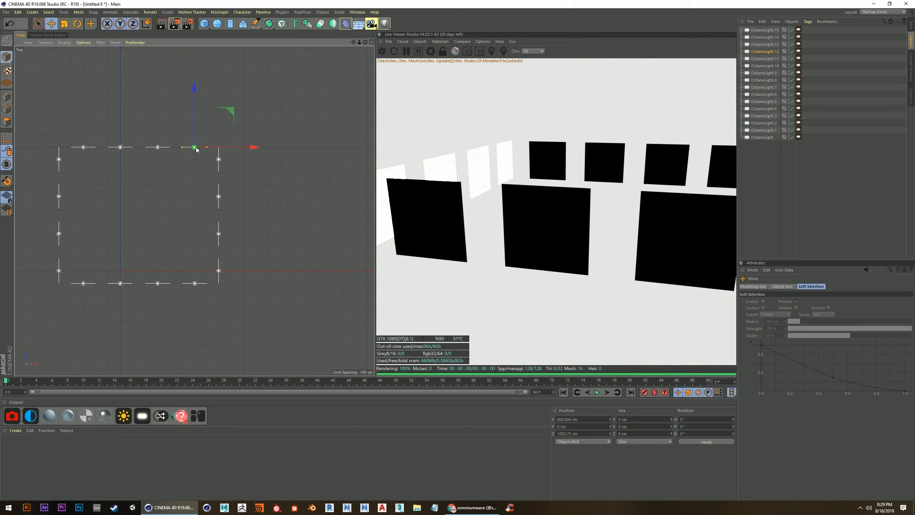
pyautogui.middleClick(233, 174)
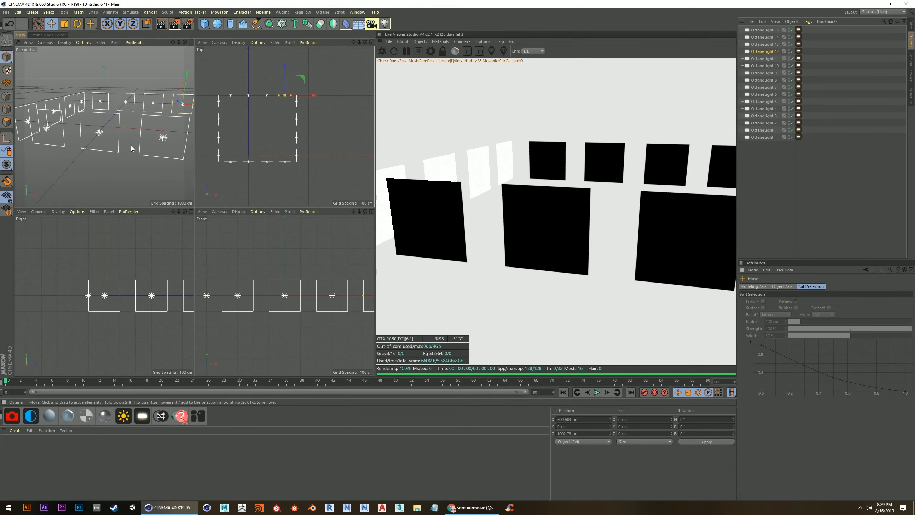
pyautogui.middleClick(131, 148)
pyautogui.keyDown('alt'); pyautogui.moveTo(213, 180); pyautogui.dragTo(264, 195); pyautogui.keyUp('alt')
pyautogui.keyDown('alt'); pyautogui.moveTo(264, 195); pyautogui.dragTo(248, 203, button='right'); pyautogui.keyUp('alt')
pyautogui.keyDown('alt'); pyautogui.moveTo(195, 211); pyautogui.dragTo(242, 193); pyautogui.keyUp('alt')
pyautogui.click(260, 218)
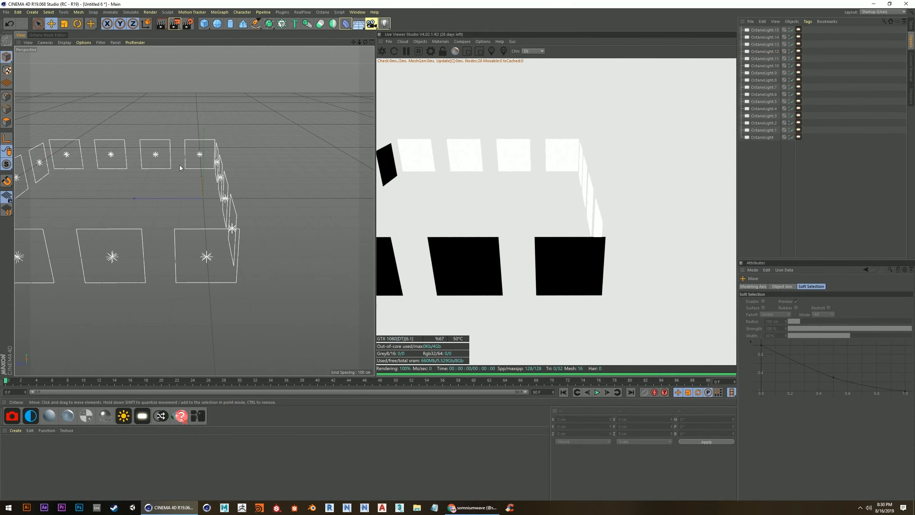
pyautogui.keyDown('alt'); pyautogui.moveTo(180, 164); pyautogui.dragTo(153, 215); pyautogui.keyUp('alt')
pyautogui.middleClick(204, 203)
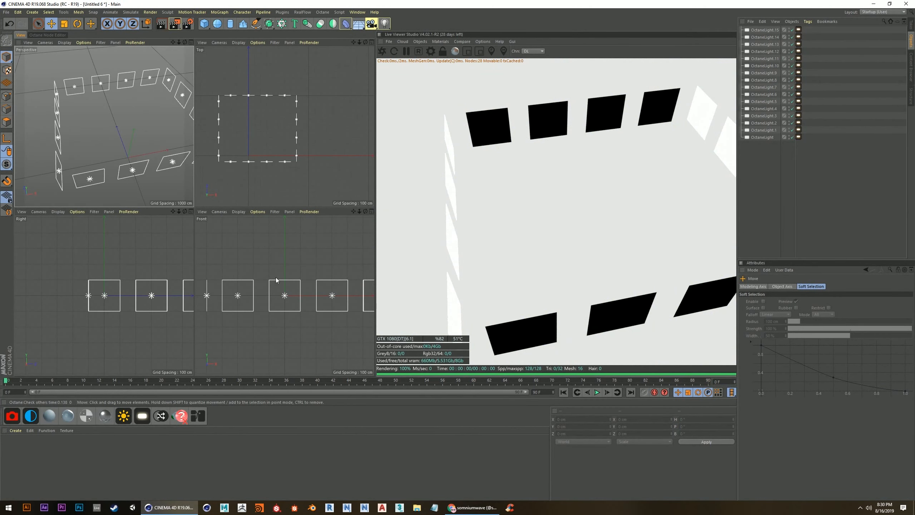
# Rotate the far row of four lights around its centre until it faces the inside of the rectangle
pyautogui.middleClick(255, 159)
pyautogui.click(85, 150)
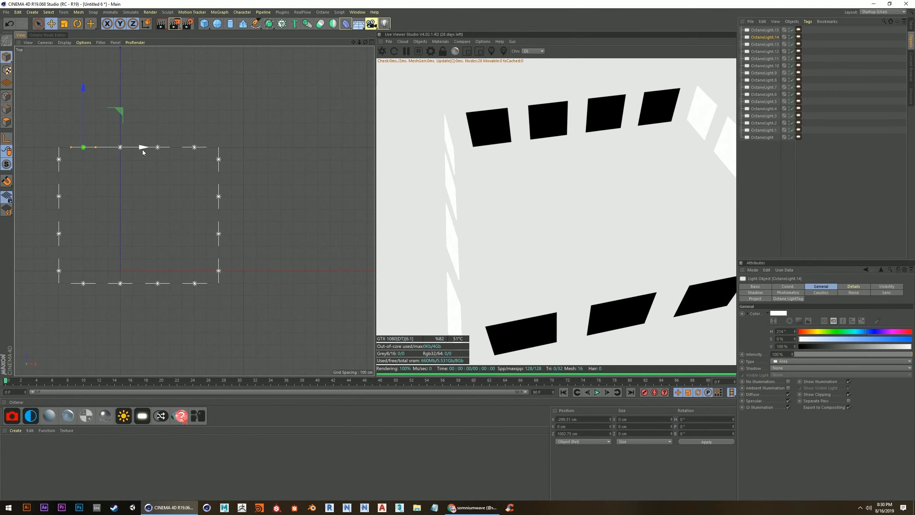
pyautogui.click(193, 142)
pyautogui.click(187, 146)
pyautogui.keyDown('shift'); pyautogui.click(157, 147); pyautogui.keyUp('shift')
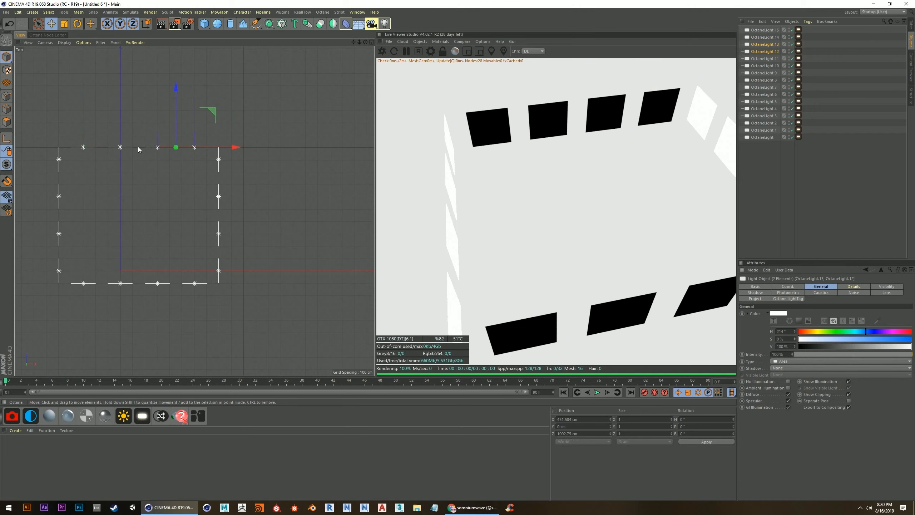
pyautogui.press('r')
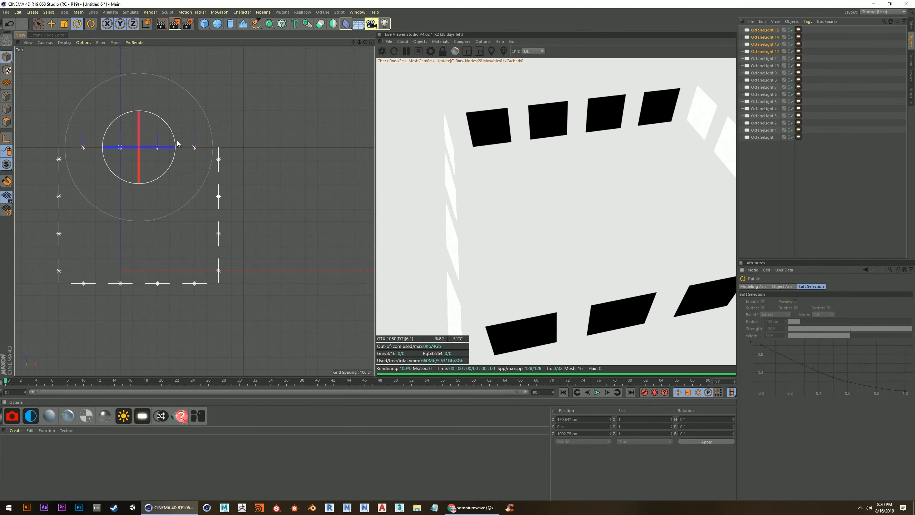
pyautogui.moveTo(177, 140); pyautogui.dragTo(61, 168)
pyautogui.click(187, 212)
# Duplicate all the lights in the rectangle straight up to about Y 310 cm to form a second tier
pyautogui.middleClick(273, 142)
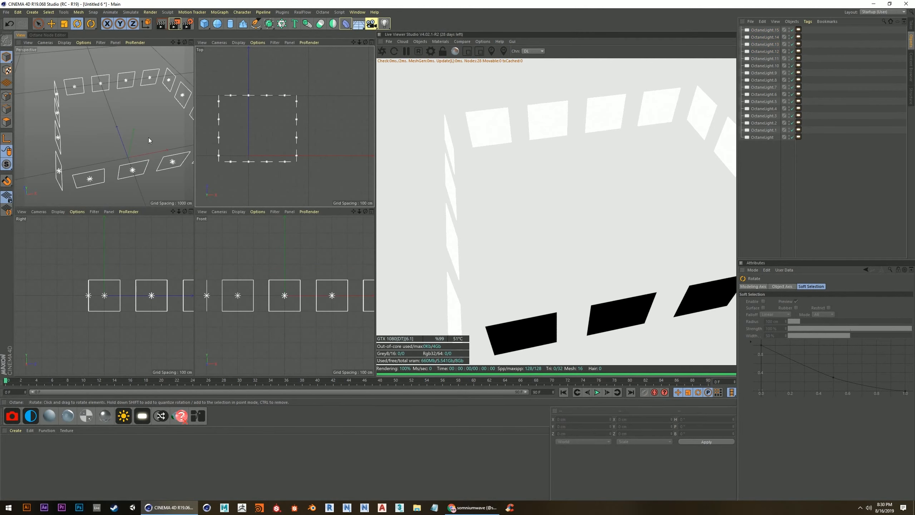
pyautogui.middleClick(148, 137)
pyautogui.keyDown('alt'); pyautogui.moveTo(226, 162); pyautogui.dragTo(215, 186); pyautogui.keyUp('alt')
pyautogui.middleClick(214, 186)
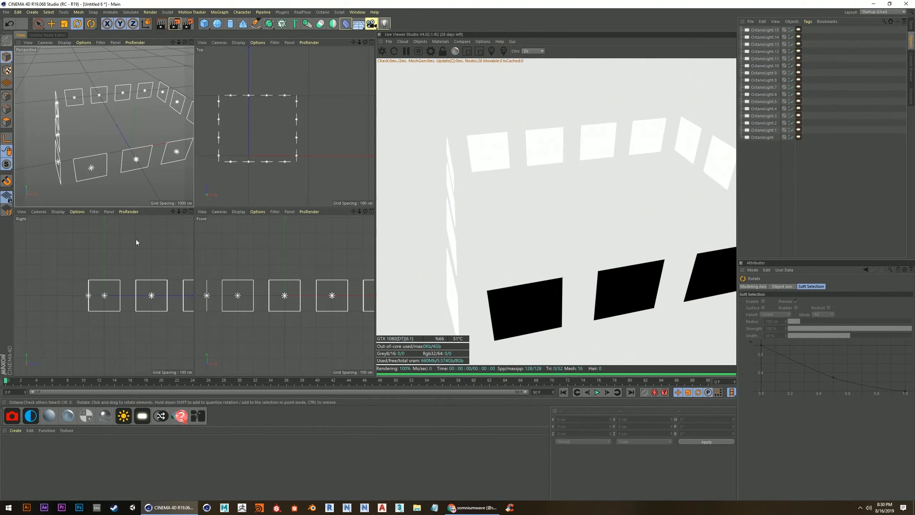
pyautogui.middleClick(276, 287)
pyautogui.scroll(-5, 266, 264)
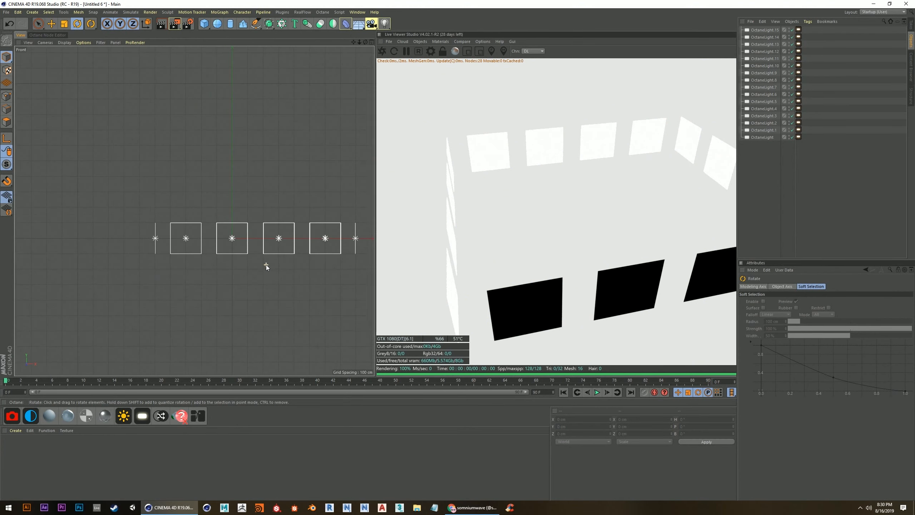
pyautogui.scroll(2, 280, 249)
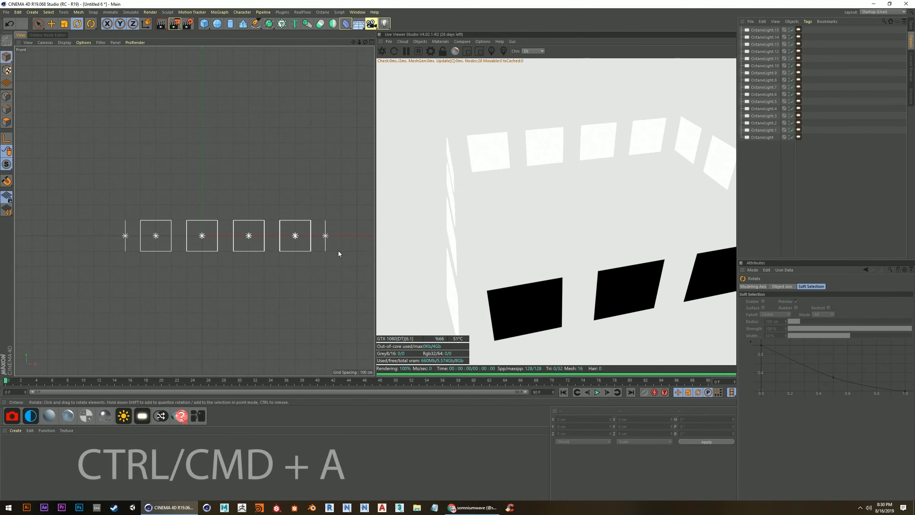
pyautogui.hotkey('ctrl', 'a')
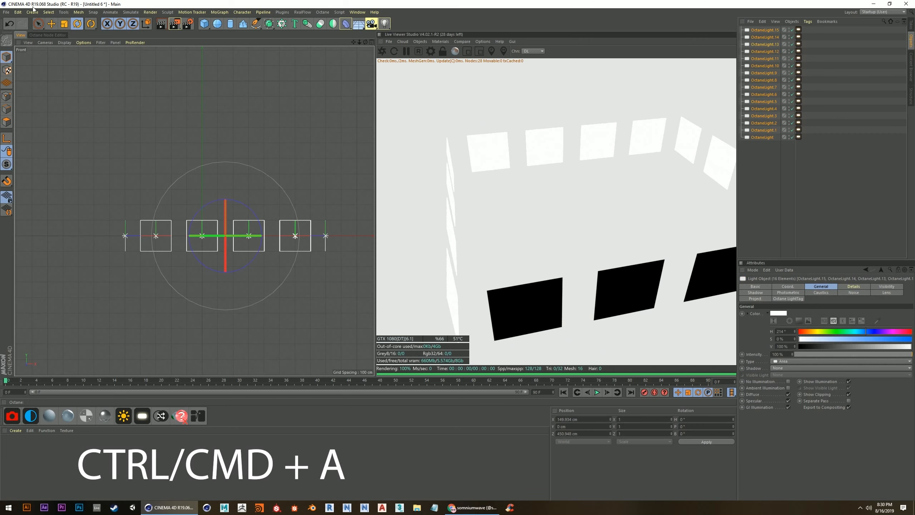
pyautogui.click(51, 23)
pyautogui.moveTo(227, 178); pyautogui.dragTo(241, 131)
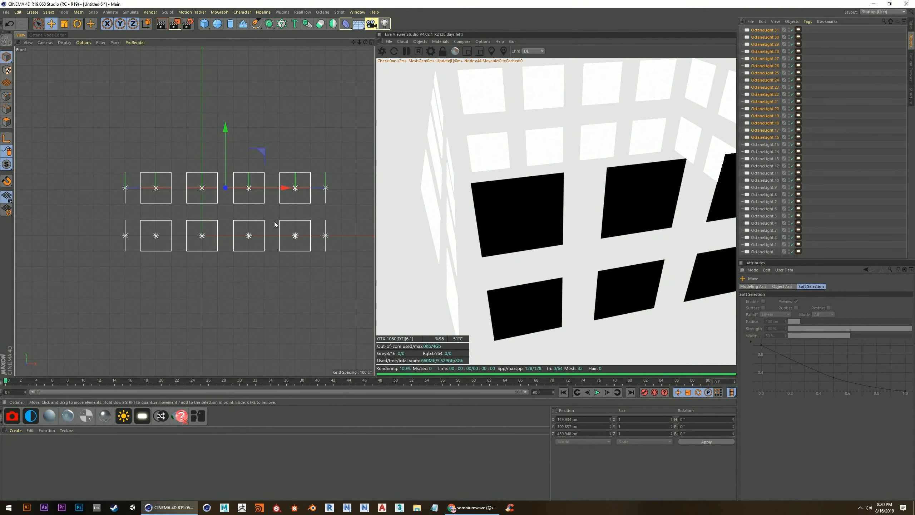
pyautogui.click(230, 273)
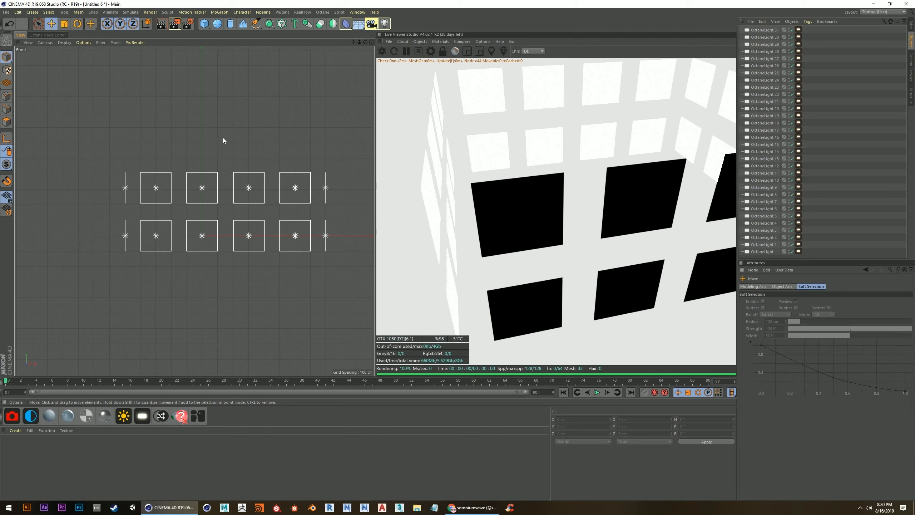
# Group both tiers of Octane lights under one null and name it Lights
pyautogui.scroll(-1, 309, 126)
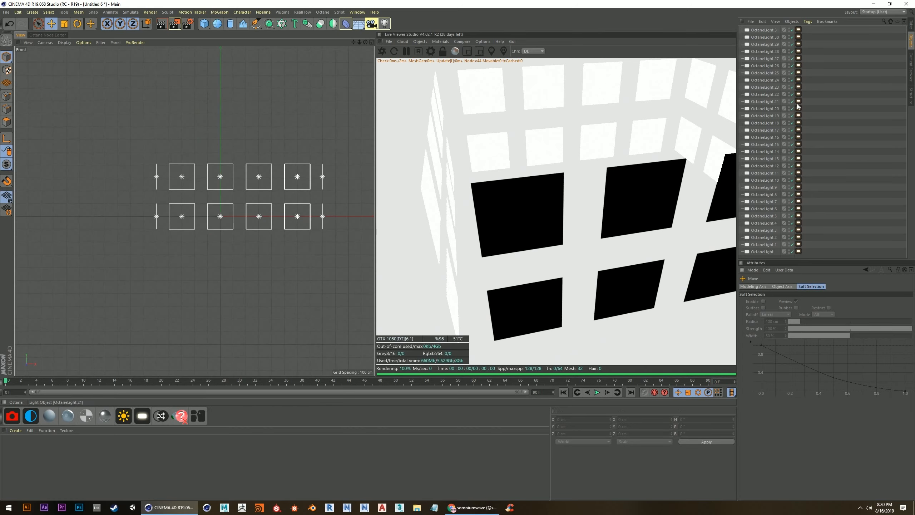
pyautogui.middleClick(298, 112)
pyautogui.middleClick(144, 109)
pyautogui.moveTo(256, 182)
pyautogui.keyDown('alt'); pyautogui.mouseDown()
pyautogui.moveTo(143, 163)
pyautogui.moveTo(232, 197)
pyautogui.moveTo(244, 187)
pyautogui.moveTo(230, 208)
pyautogui.moveTo(238, 196)
pyautogui.moveTo(228, 186)
pyautogui.moveTo(267, 160)
pyautogui.moveTo(223, 196)
pyautogui.moveTo(170, 182)
pyautogui.moveTo(246, 161)
pyautogui.moveTo(240, 207)
pyautogui.moveTo(215, 222)
pyautogui.moveTo(236, 177)
pyautogui.mouseUp(); pyautogui.keyUp('alt')
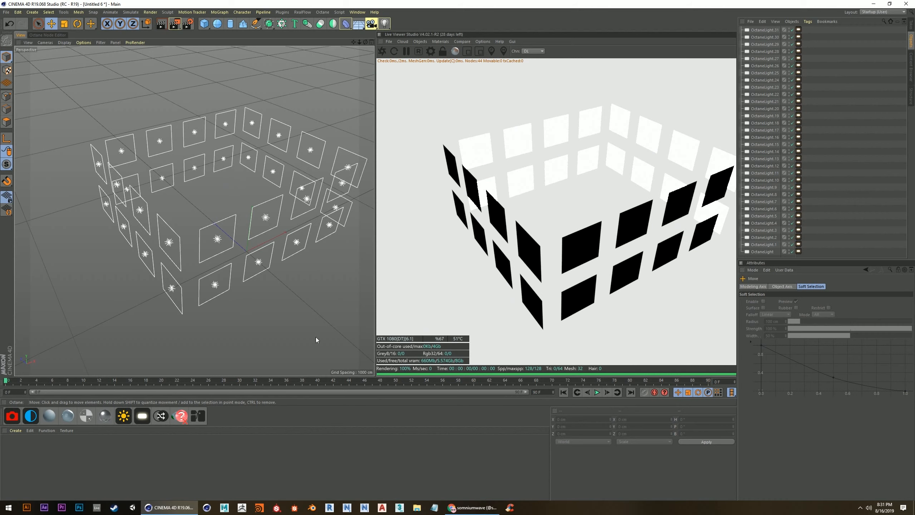
pyautogui.click(756, 31)
pyautogui.keyDown('shift'); pyautogui.click(764, 252); pyautogui.keyUp('shift')
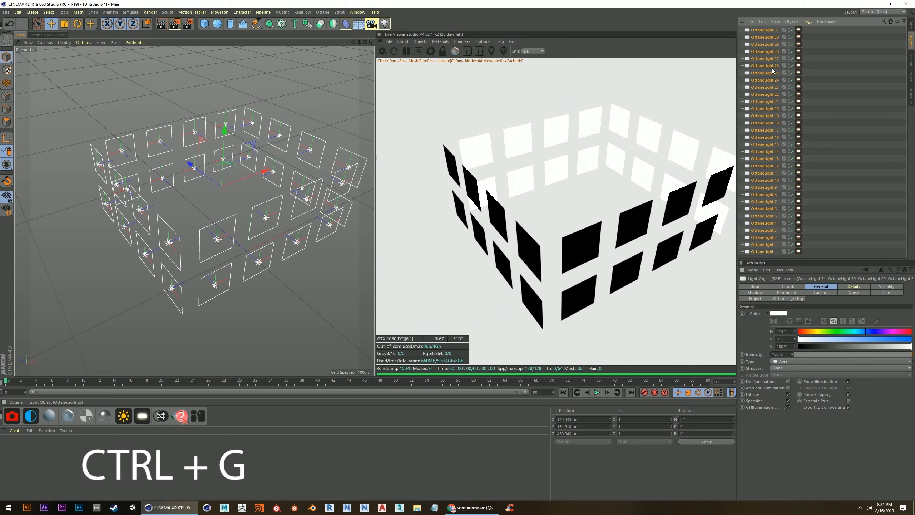
pyautogui.hotkey('ctrl', 'g')
pyautogui.doubleClick(759, 30)
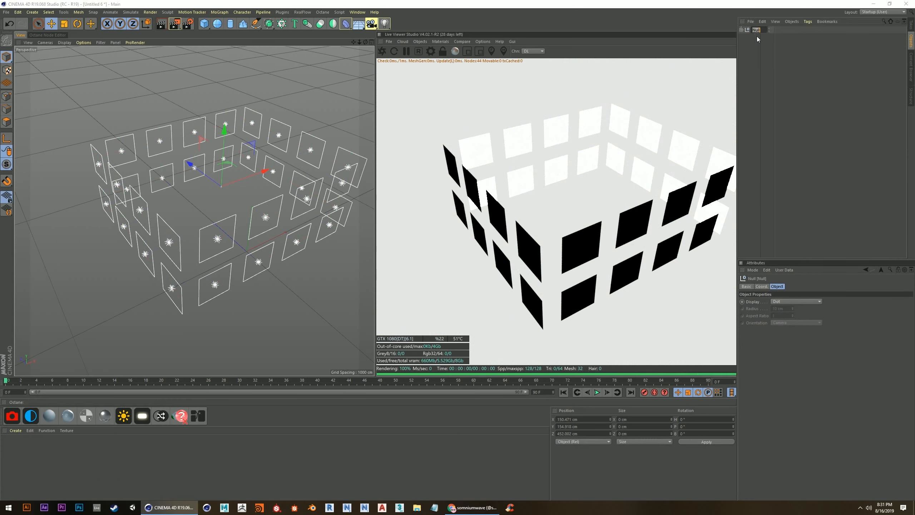
pyautogui.write('Lights')
pyautogui.press('Return')
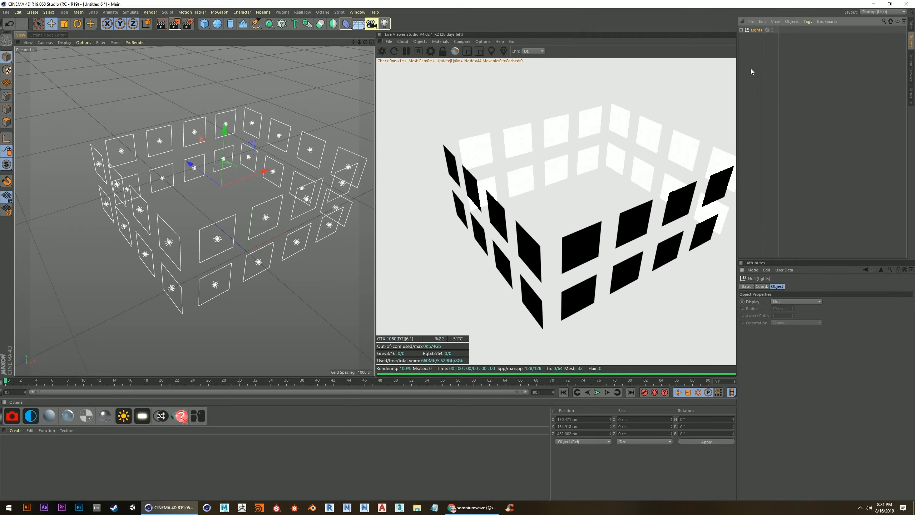
# Add an Octane daylight to the scene and reduce its power to 0.0001
pyautogui.moveTo(121, 218)
pyautogui.keyDown('alt'); pyautogui.mouseDown()
pyautogui.moveTo(190, 205)
pyautogui.moveTo(116, 212)
pyautogui.mouseUp(); pyautogui.keyUp('alt')
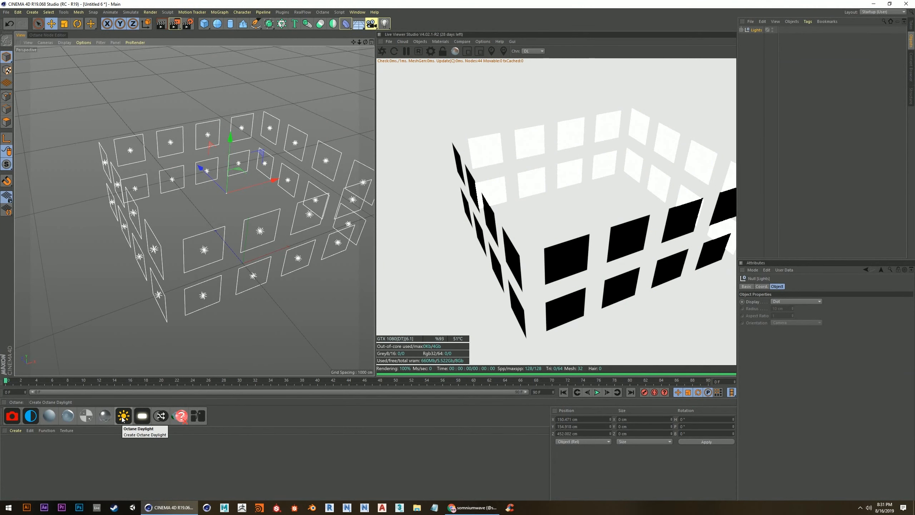
pyautogui.click(124, 416)
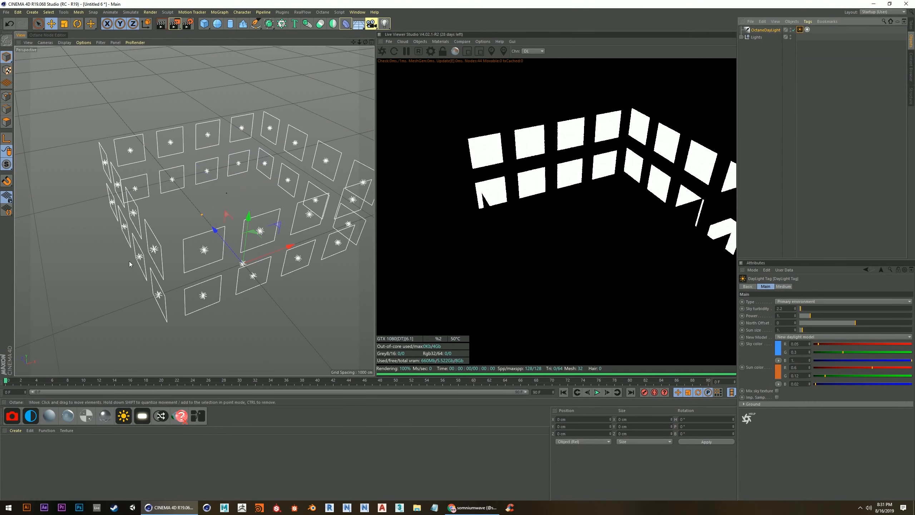
pyautogui.keyDown('alt'); pyautogui.moveTo(130, 264); pyautogui.dragTo(132, 245); pyautogui.keyUp('alt')
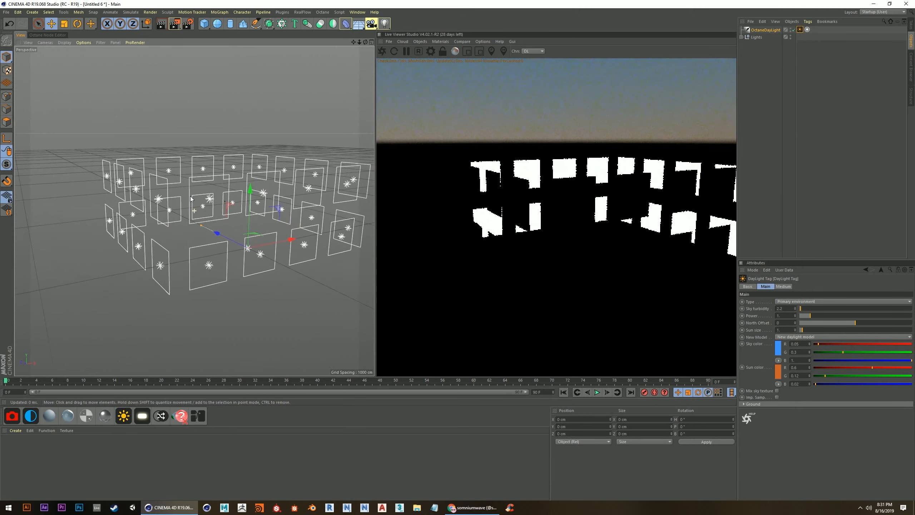
pyautogui.click(762, 31)
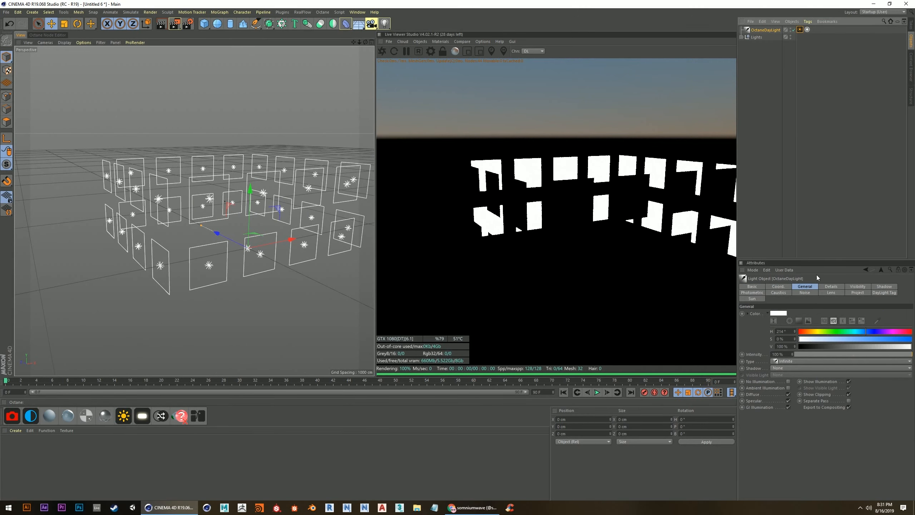
pyautogui.click(800, 30)
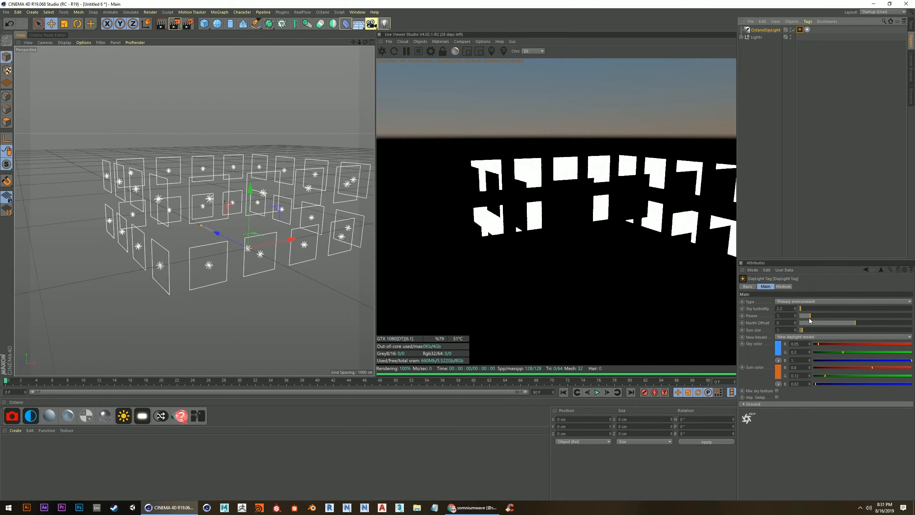
pyautogui.moveTo(809, 317); pyautogui.dragTo(799, 316)
pyautogui.keyDown('alt'); pyautogui.moveTo(257, 254); pyautogui.dragTo(194, 233); pyautogui.keyUp('alt')
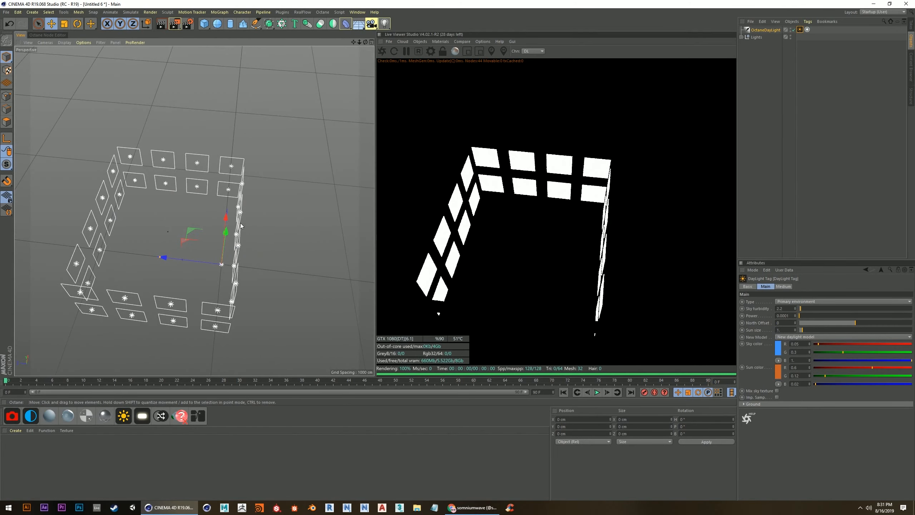
# Switch to Chrome and download the Low Poly Wolf 3D model from its CadNav page
pyautogui.click(472, 508)
pyautogui.hotkey('ctrl', 't')
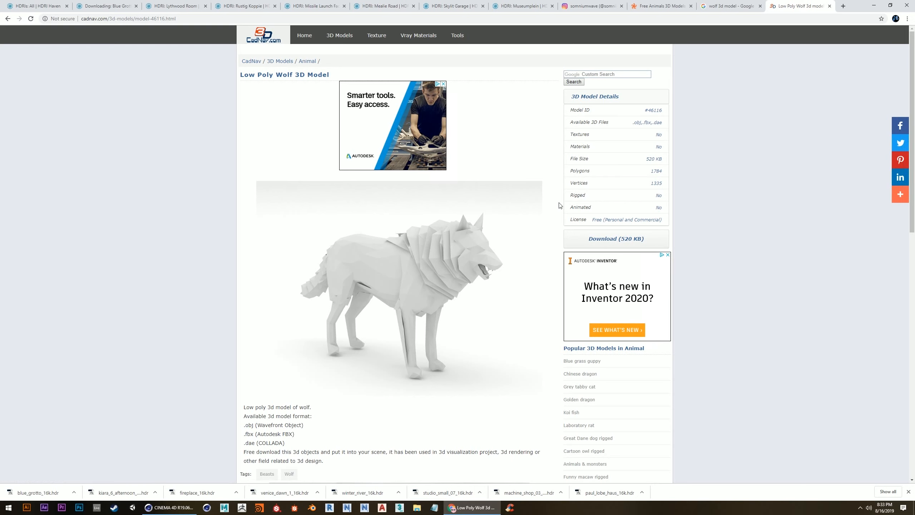
pyautogui.scroll(-2, 628, 166)
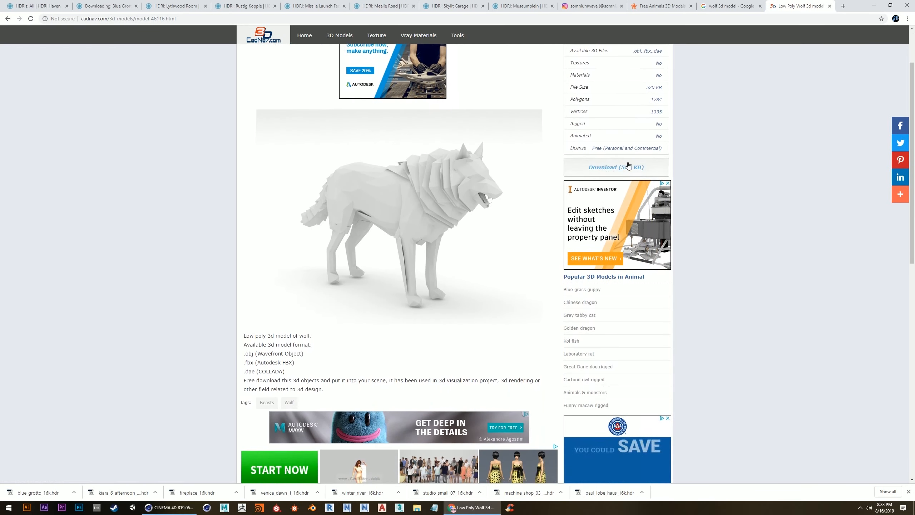
pyautogui.click(629, 166)
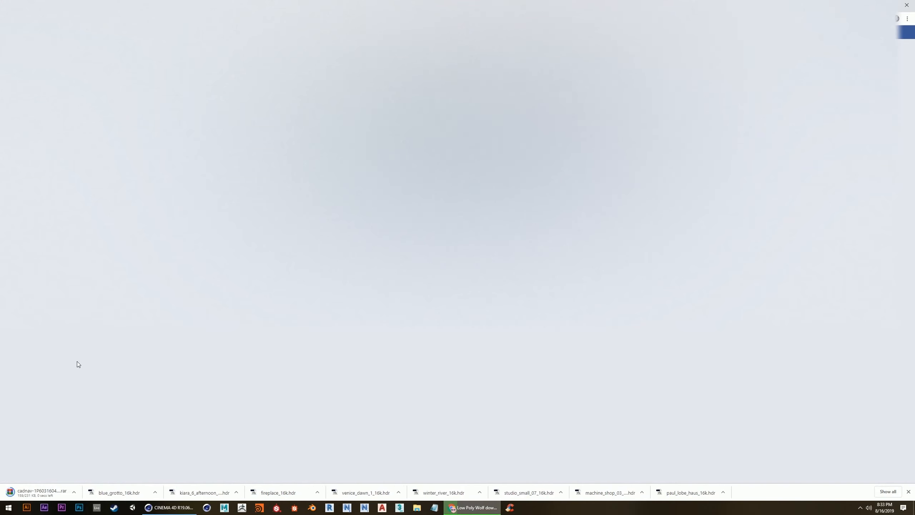
# Open the downloaded wolf archive and extract its model folder to the desktop
pyautogui.click(47, 492)
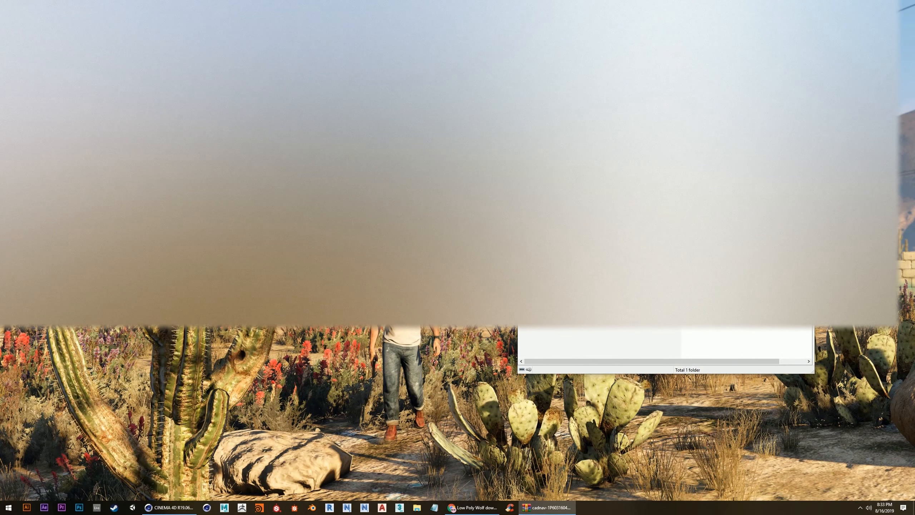
pyautogui.moveTo(175, 327); pyautogui.dragTo(175, 325)
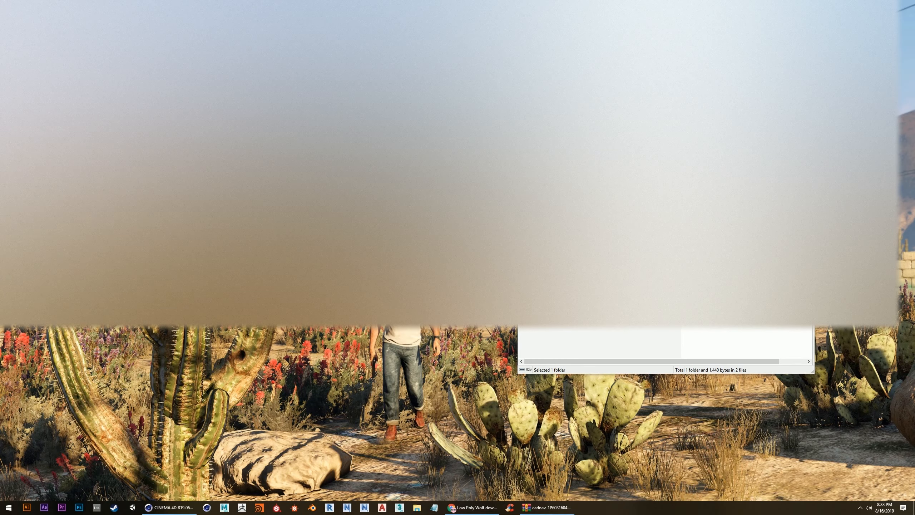
pyautogui.hotkey('alt', 'F4')
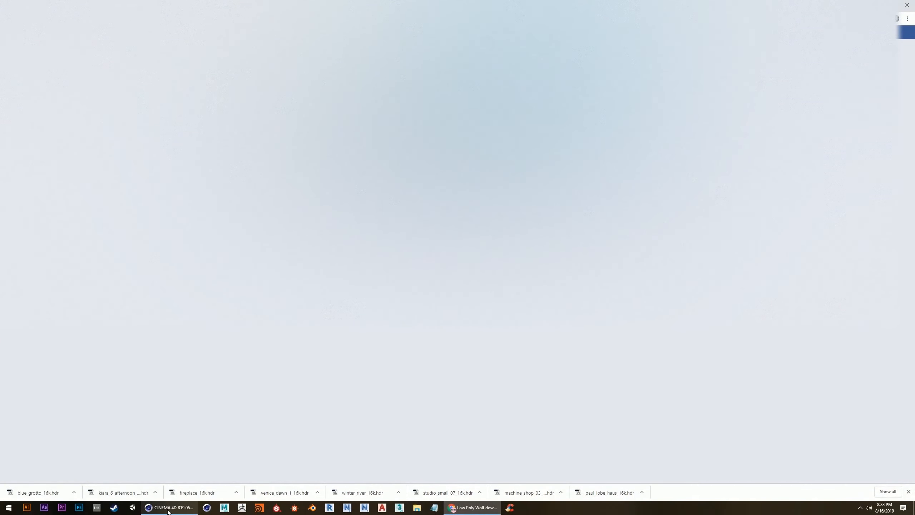
# Switch back to Cinema 4D and import the wolf OBJ file from the Models_E0501A090 desktop folder with the default import settings
pyautogui.click(170, 507)
pyautogui.click(150, 512)
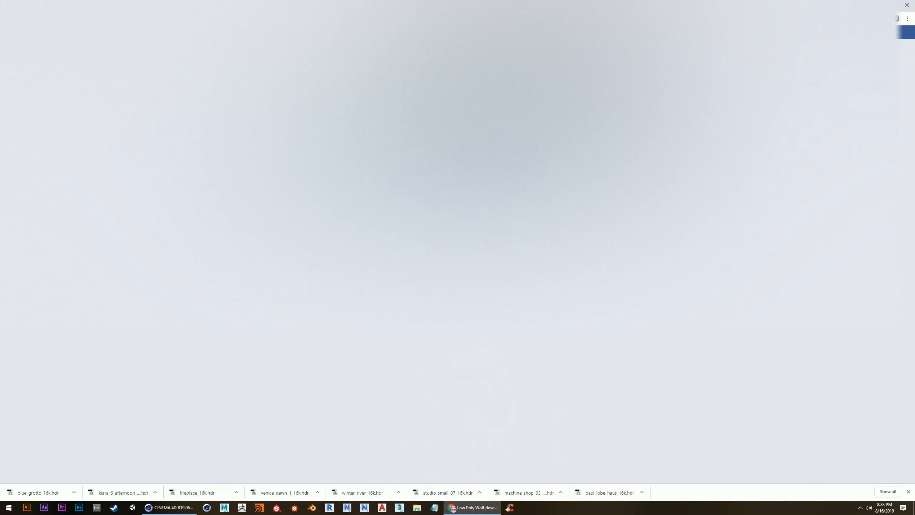
pyautogui.click(158, 508)
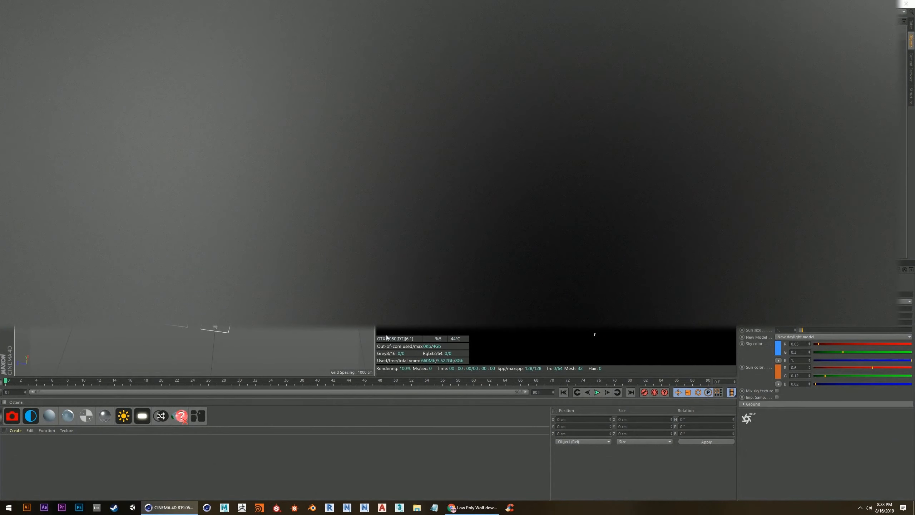
pyautogui.press('super+e')
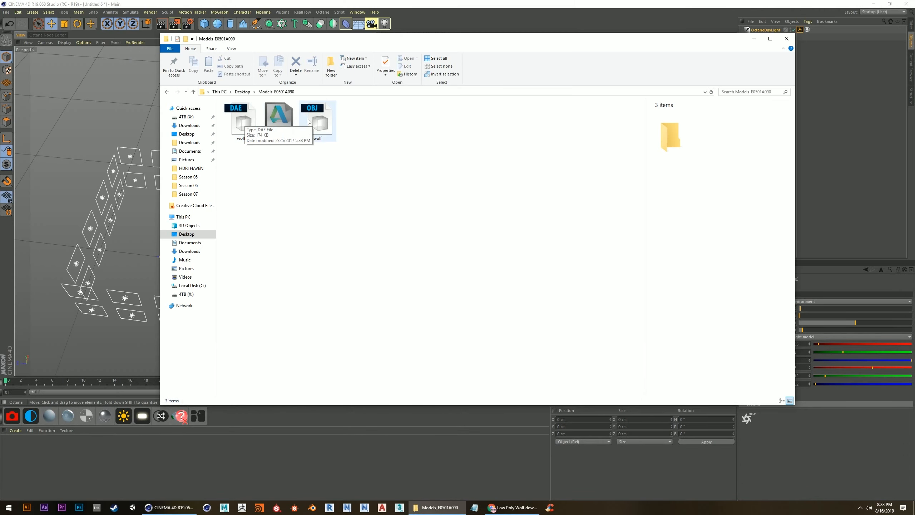
pyautogui.doubleClick(322, 121)
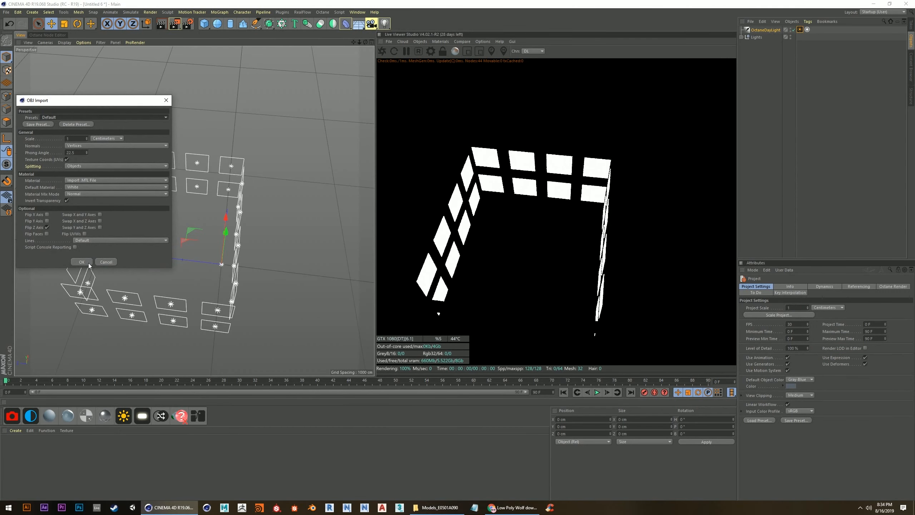
pyautogui.click(82, 262)
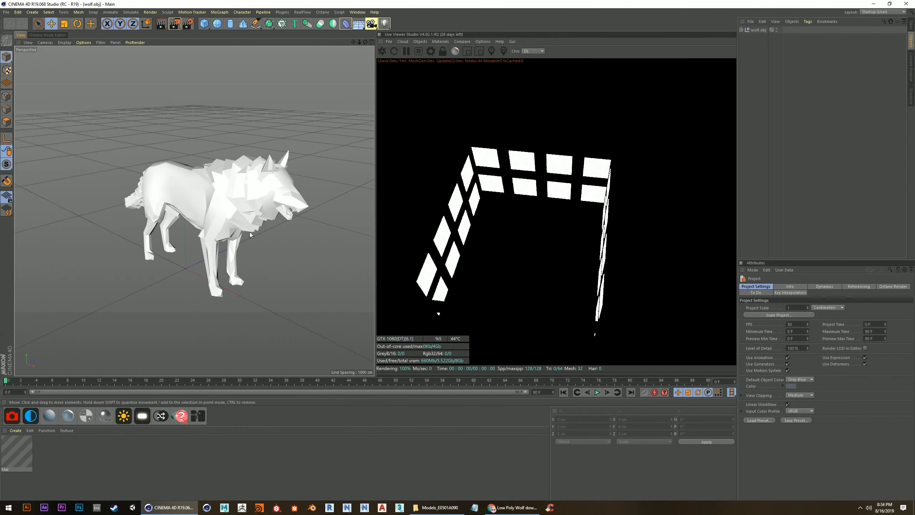
# Copy the wolf.obj group from its own document into the Untitled 6 light scene
pyautogui.click(240, 187)
pyautogui.click(760, 30)
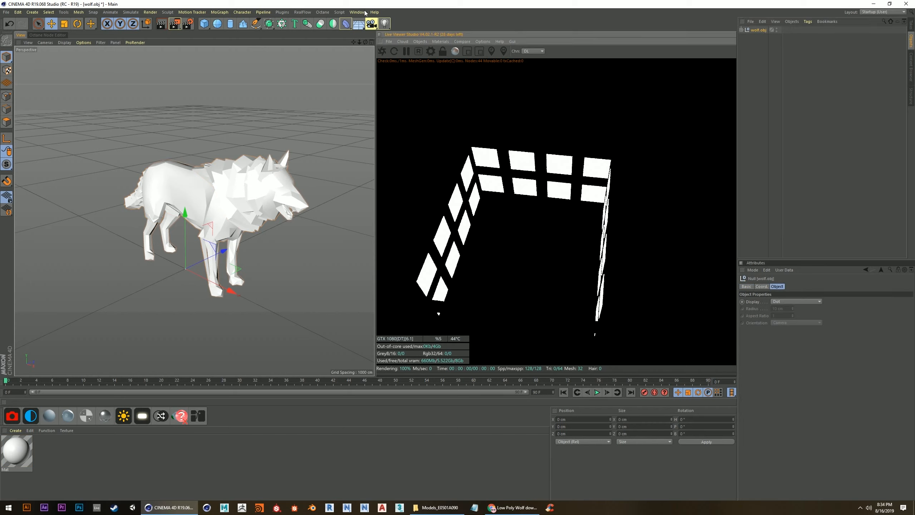
pyautogui.click(365, 14)
pyautogui.click(372, 189)
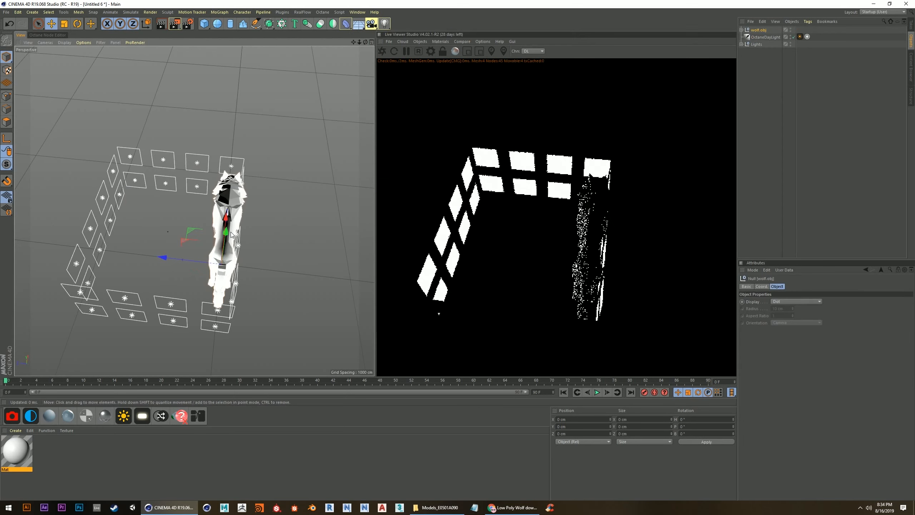
# Move the wolf inside the light enclosure to about X 76 cm and Z 373 cm
pyautogui.keyDown('alt'); pyautogui.moveTo(287, 257); pyautogui.dragTo(149, 233); pyautogui.keyUp('alt')
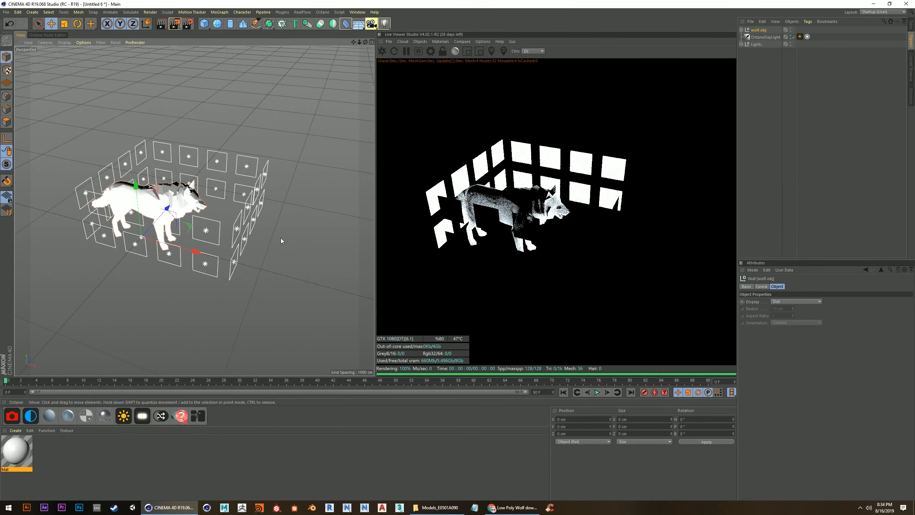
pyautogui.keyDown('alt'); pyautogui.moveTo(268, 244); pyautogui.dragTo(136, 222); pyautogui.keyUp('alt')
pyautogui.moveTo(203, 264); pyautogui.dragTo(215, 223)
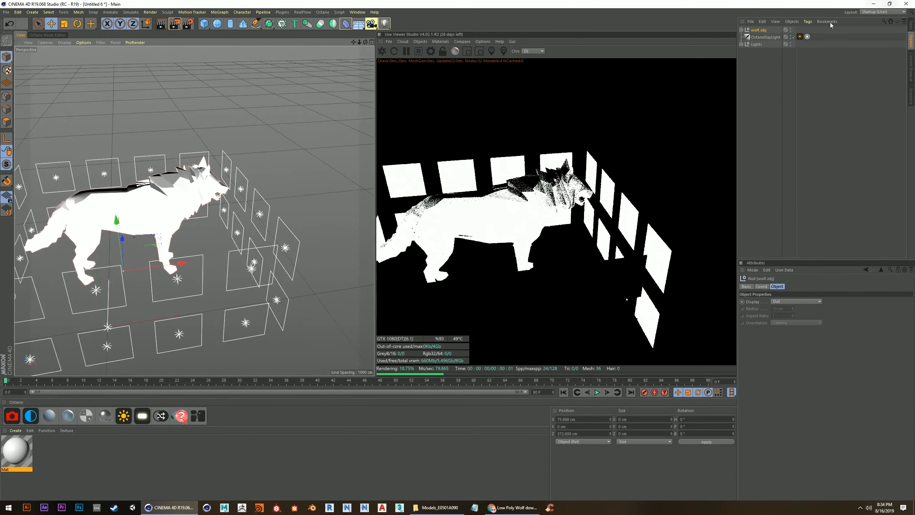
# Select the Octane light tags of all the lights in the Lights group and lower their power to about 11.4
pyautogui.click(761, 37)
pyautogui.click(741, 44)
pyautogui.click(769, 51)
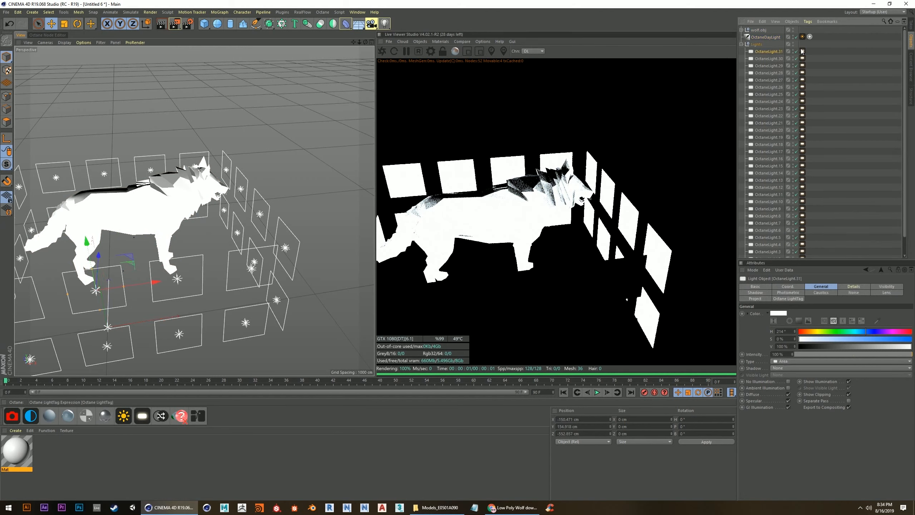
pyautogui.click(803, 51)
pyautogui.scroll(-1, 809, 137)
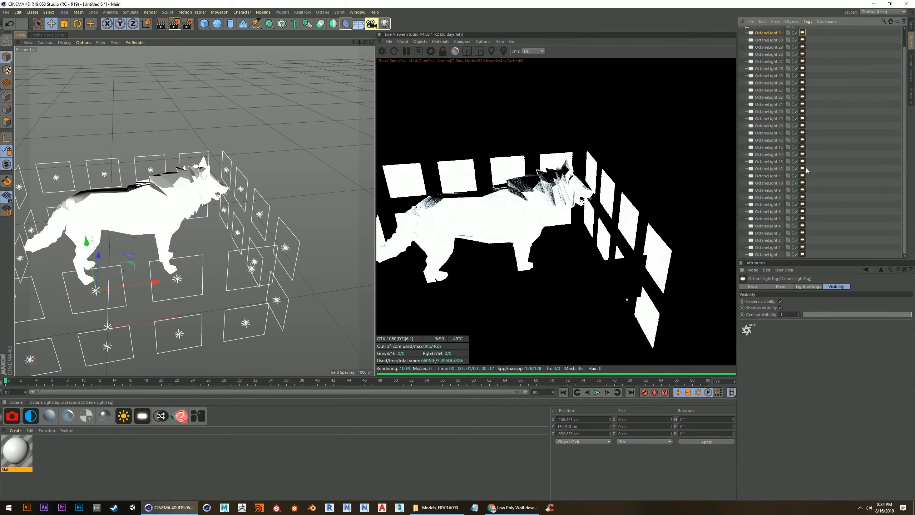
pyautogui.keyDown('shift'); pyautogui.click(803, 254); pyautogui.keyUp('shift')
pyautogui.click(807, 287)
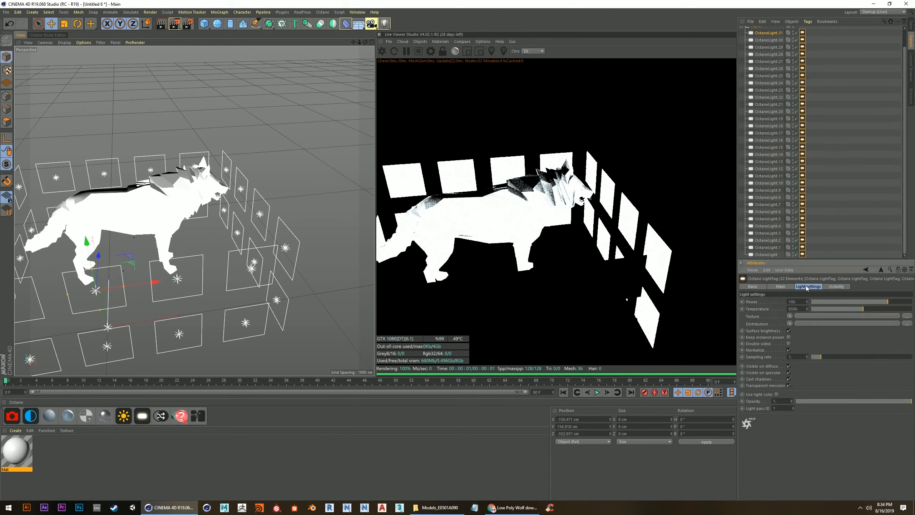
pyautogui.moveTo(888, 304)
pyautogui.mouseDown()
pyautogui.moveTo(843, 305)
pyautogui.moveTo(877, 299)
pyautogui.mouseUp()
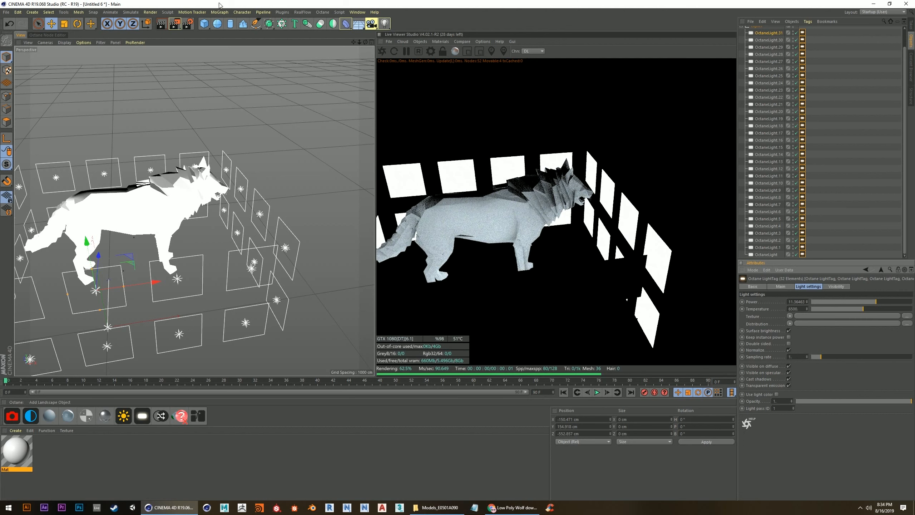
# Check the Octane Direct Lighting render settings and examine the lit wolf from other angles
pyautogui.click(430, 51)
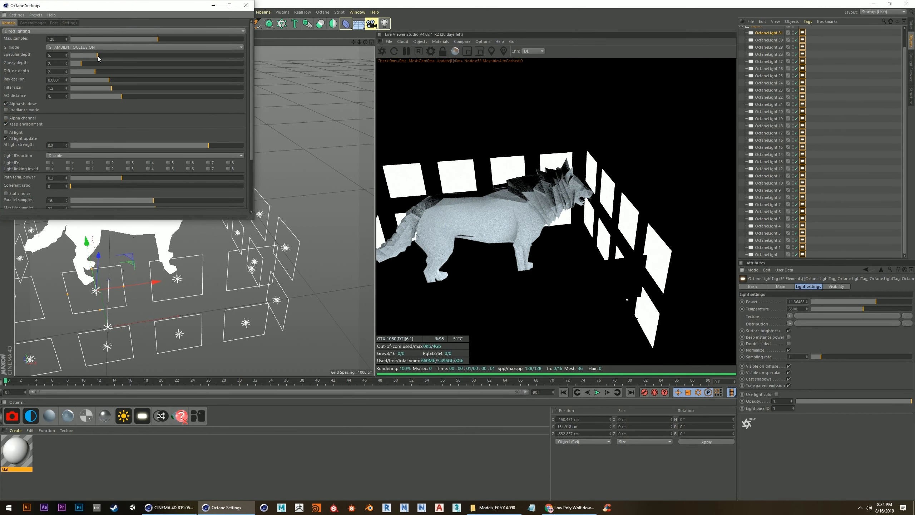
pyautogui.click(253, 6)
pyautogui.keyDown('alt'); pyautogui.moveTo(320, 157); pyautogui.dragTo(250, 206); pyautogui.keyUp('alt')
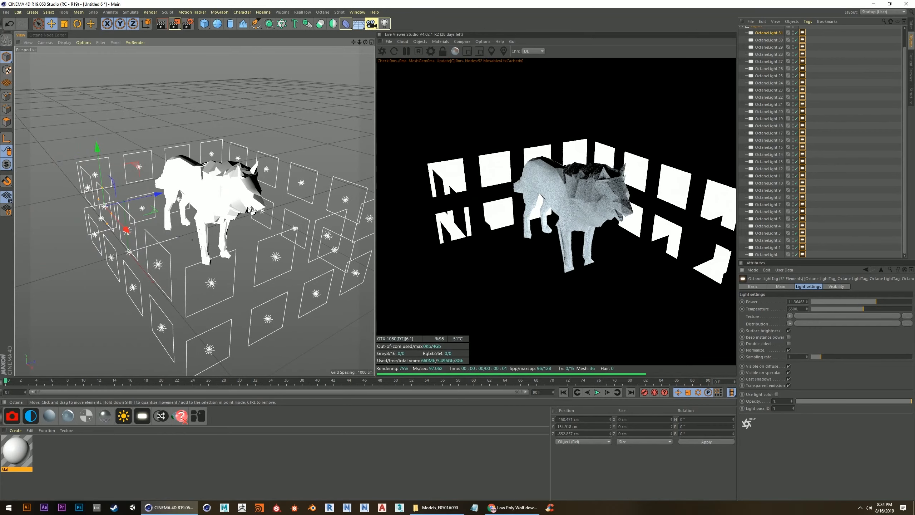
pyautogui.click(221, 193)
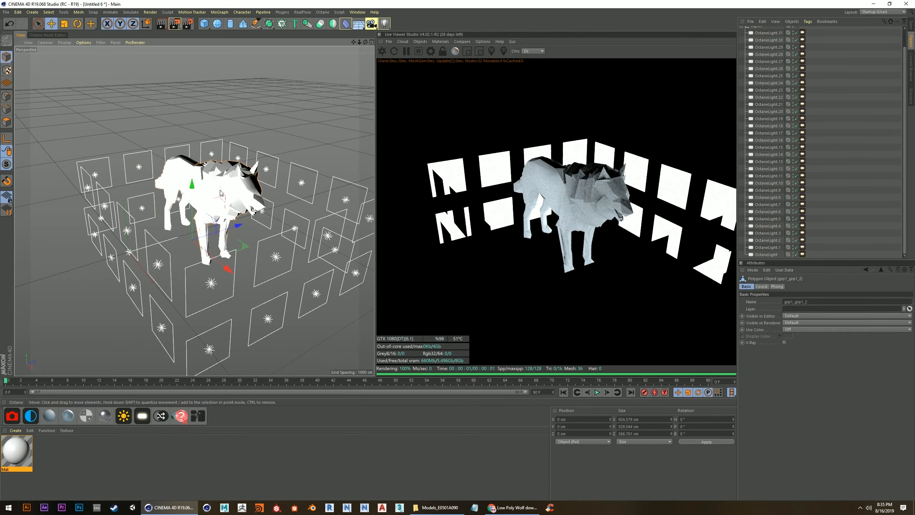
pyautogui.keyDown('alt'); pyautogui.moveTo(254, 222); pyautogui.dragTo(289, 225); pyautogui.keyUp('alt')
# Turn off camera visibility for all the Octane light tags in the Lights group
pyautogui.click(809, 56)
pyautogui.scroll(2, 822, 45)
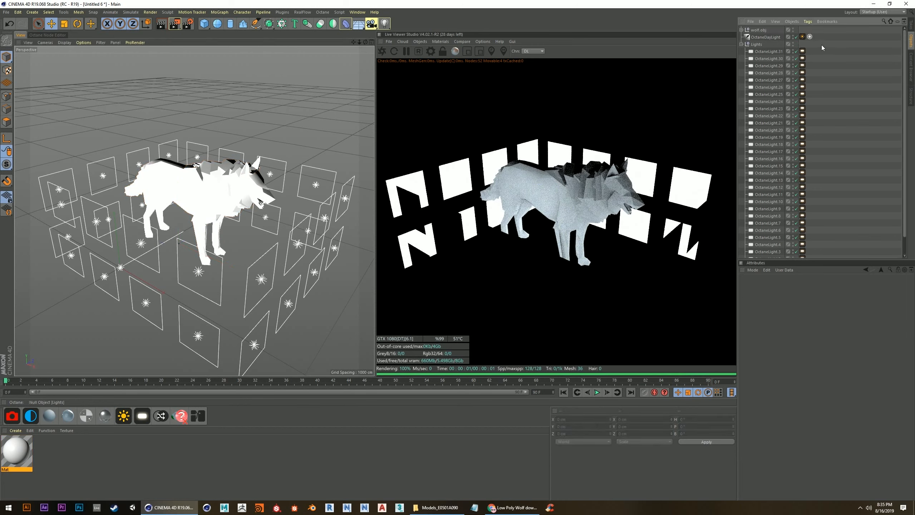
pyautogui.click(803, 51)
pyautogui.scroll(-1, 808, 153)
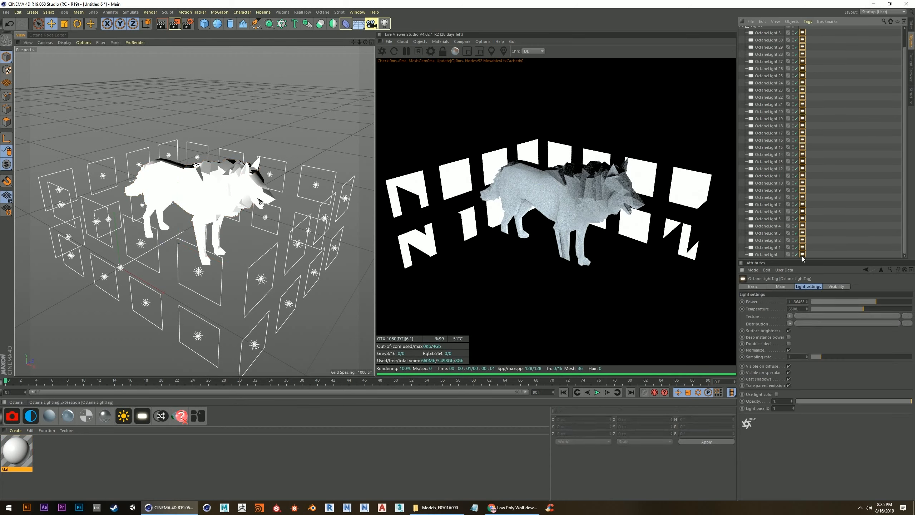
pyautogui.click(843, 288)
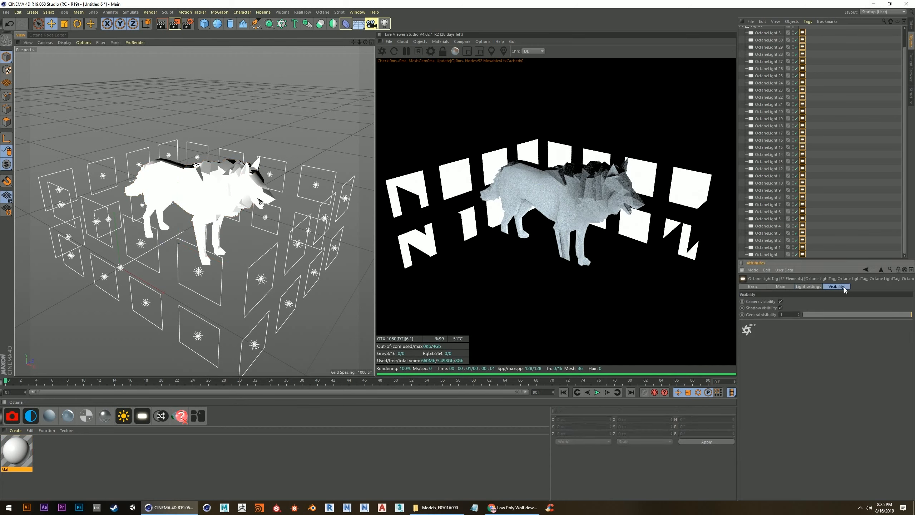
pyautogui.click(781, 301)
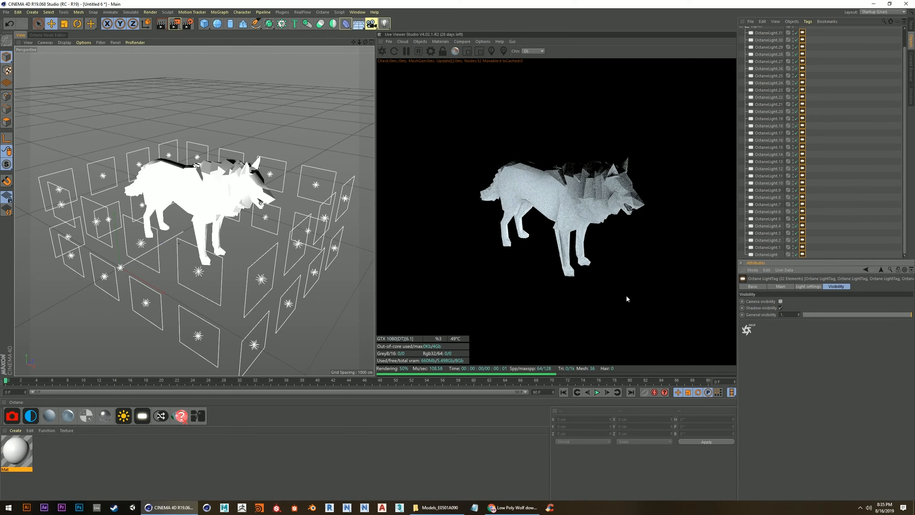
# Examine how the surrounding lights illuminate the wolf from different angles, comparing the viewport with the live render
pyautogui.keyDown('alt'); pyautogui.moveTo(231, 217); pyautogui.dragTo(171, 235); pyautogui.keyUp('alt')
pyautogui.click(157, 220)
pyautogui.scroll(-4, 182, 198)
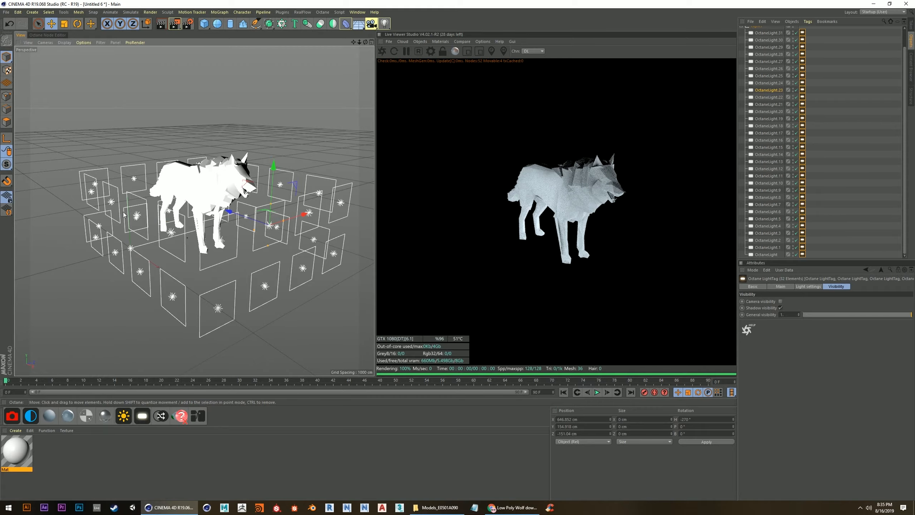
pyautogui.click(172, 233)
pyautogui.keyDown('alt'); pyautogui.moveTo(234, 205); pyautogui.dragTo(166, 238); pyautogui.keyUp('alt')
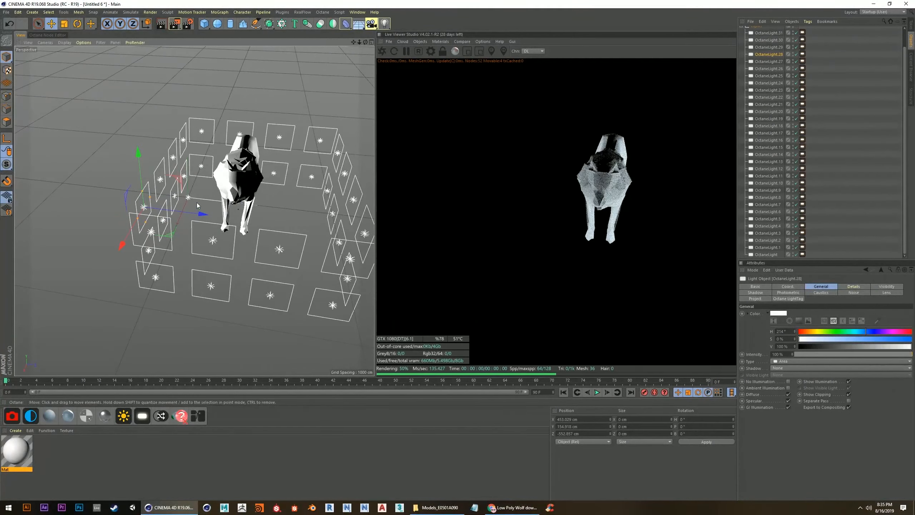
pyautogui.keyDown('alt'); pyautogui.moveTo(197, 202); pyautogui.dragTo(271, 190); pyautogui.keyUp('alt')
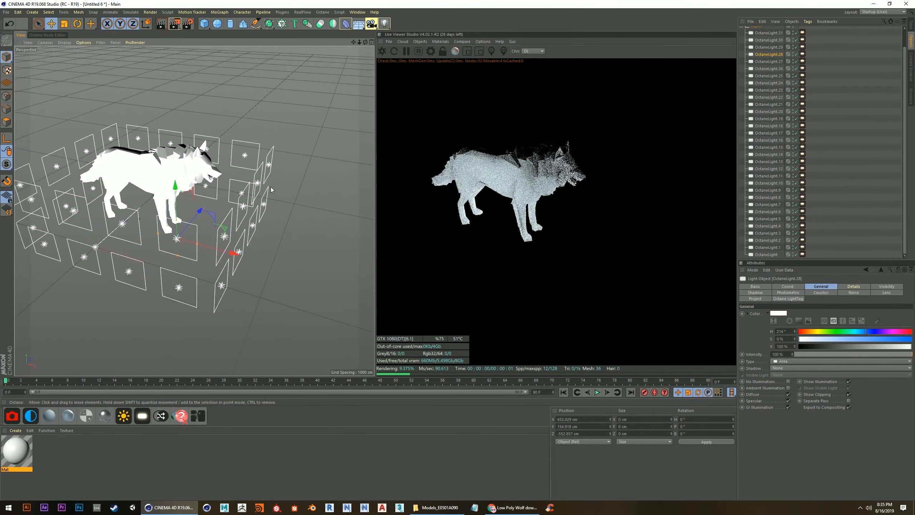
pyautogui.keyDown('alt'); pyautogui.moveTo(193, 196); pyautogui.dragTo(247, 227); pyautogui.keyUp('alt')
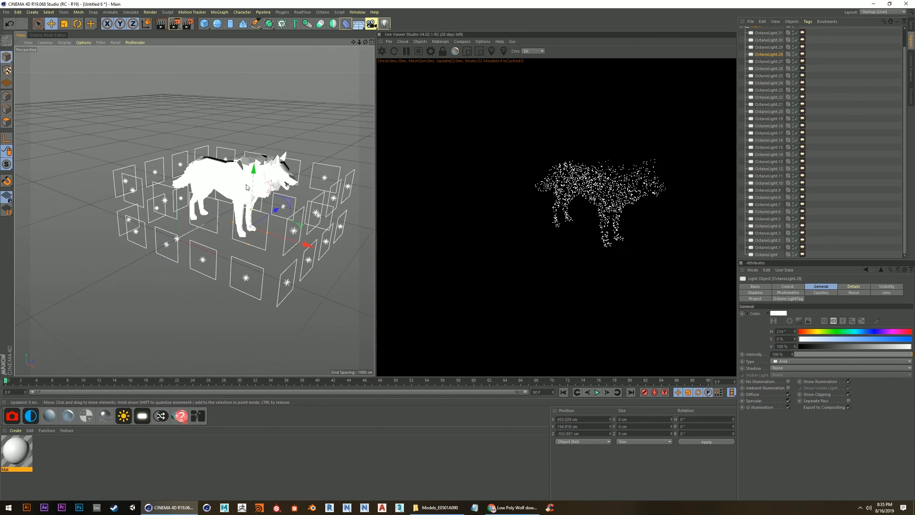
pyautogui.keyDown('alt'); pyautogui.moveTo(295, 141); pyautogui.dragTo(218, 92); pyautogui.keyUp('alt')
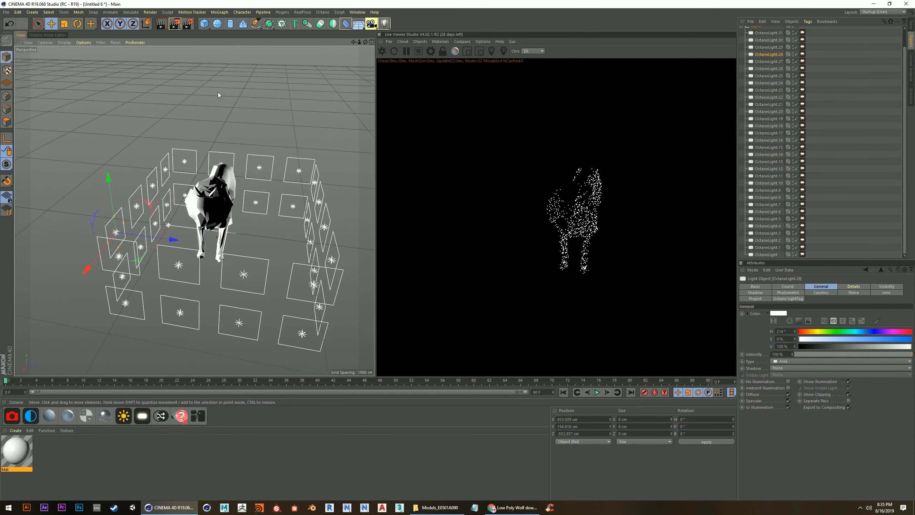
pyautogui.moveTo(242, 179)
pyautogui.keyDown('alt'); pyautogui.mouseDown()
pyautogui.moveTo(216, 237)
pyautogui.moveTo(249, 163)
pyautogui.moveTo(250, 182)
pyautogui.mouseUp(); pyautogui.keyUp('alt')
pyautogui.scroll(3, 224, 147)
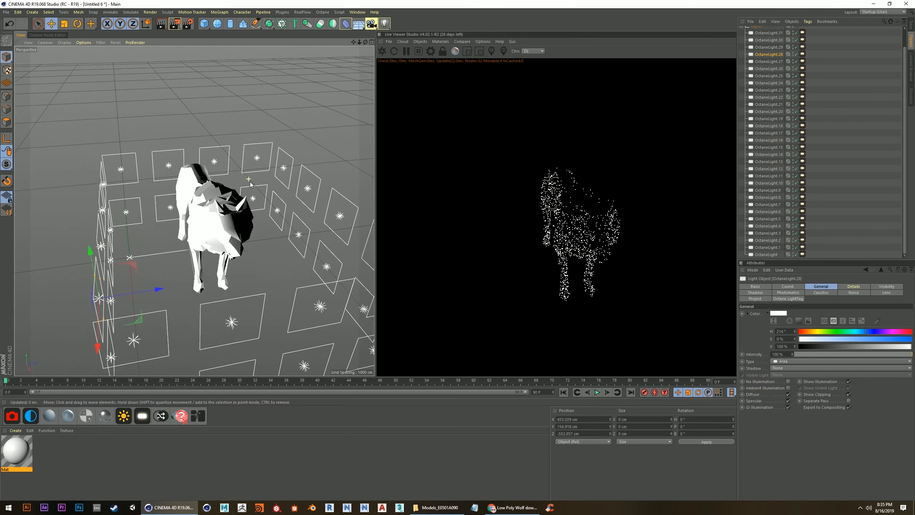
pyautogui.middleClick(314, 132)
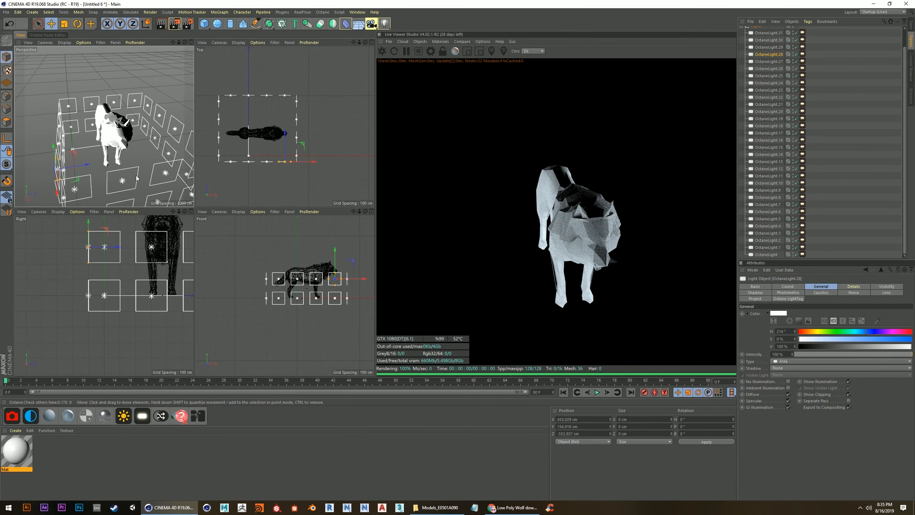
pyautogui.middleClick(61, 160)
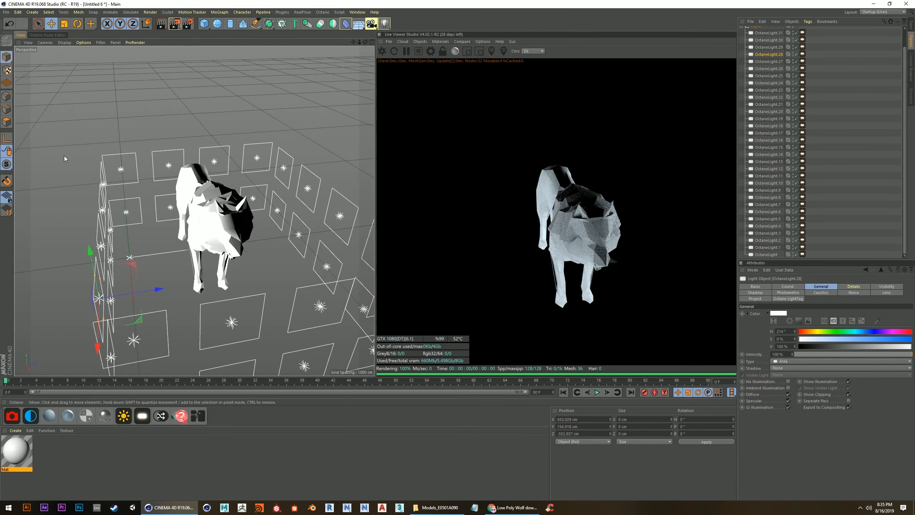
# Duplicate the four upper-tier lights OctaneLight.28 to OctaneLight.31 straight up by about 489 cm as a third row
pyautogui.keyDown('alt'); pyautogui.moveTo(64, 157); pyautogui.dragTo(94, 221); pyautogui.keyUp('alt')
pyautogui.click(94, 220)
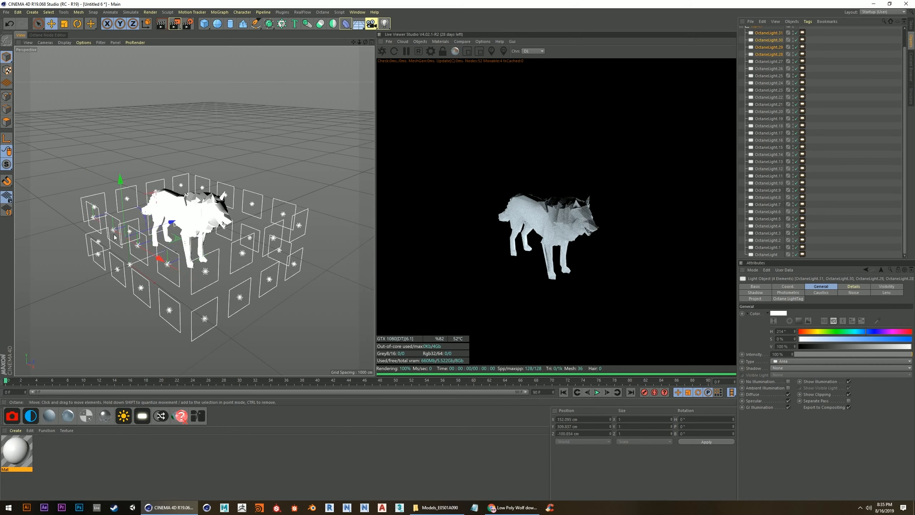
pyautogui.keyDown('ctrl'); pyautogui.moveTo(122, 184); pyautogui.dragTo(124, 107); pyautogui.keyUp('ctrl')
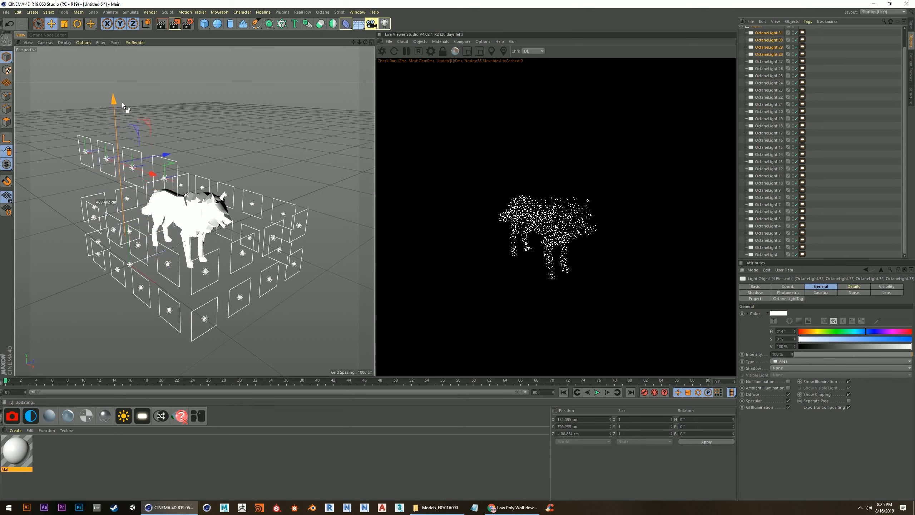
# Tilt the new third row of four lights by about 50° so it faces down toward the wolf
pyautogui.keyDown('alt'); pyautogui.moveTo(188, 222); pyautogui.dragTo(133, 218); pyautogui.keyUp('alt')
pyautogui.press('r')
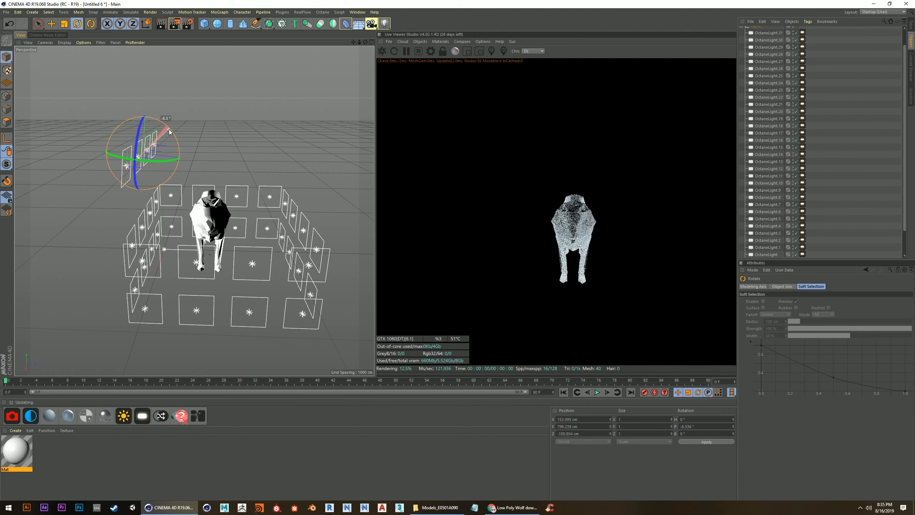
pyautogui.moveTo(174, 138); pyautogui.dragTo(183, 155)
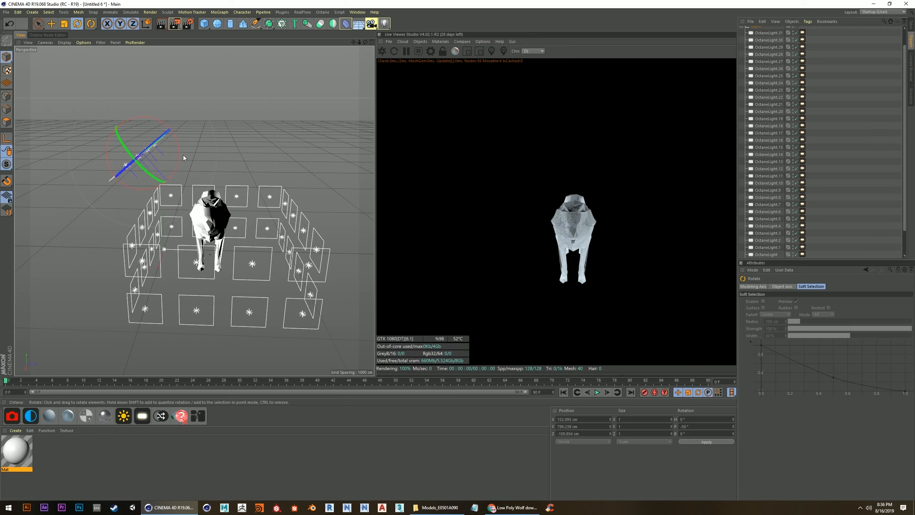
pyautogui.click(52, 23)
pyautogui.moveTo(108, 173)
pyautogui.keyDown('alt'); pyautogui.mouseDown()
pyautogui.moveTo(131, 165)
pyautogui.moveTo(115, 162)
pyautogui.moveTo(117, 175)
pyautogui.mouseUp(); pyautogui.keyUp('alt')
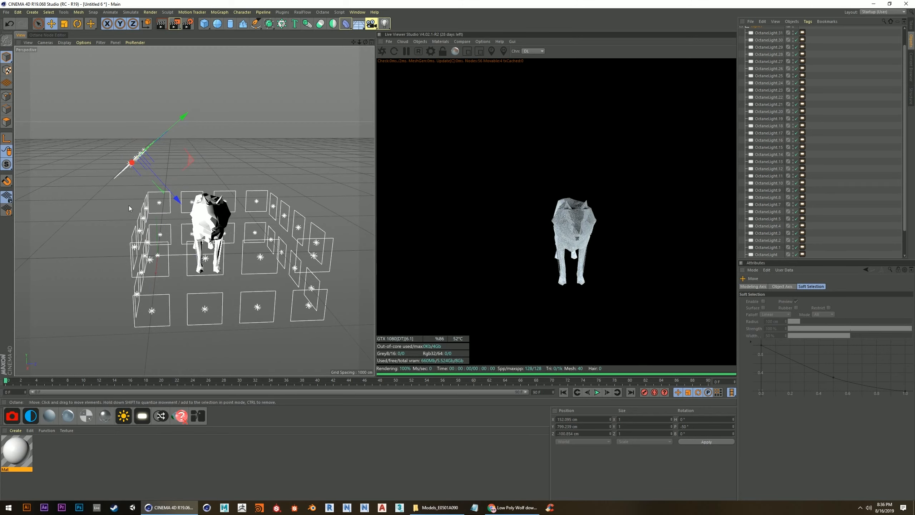
pyautogui.keyDown('alt'); pyautogui.moveTo(129, 205); pyautogui.dragTo(123, 199); pyautogui.keyUp('alt')
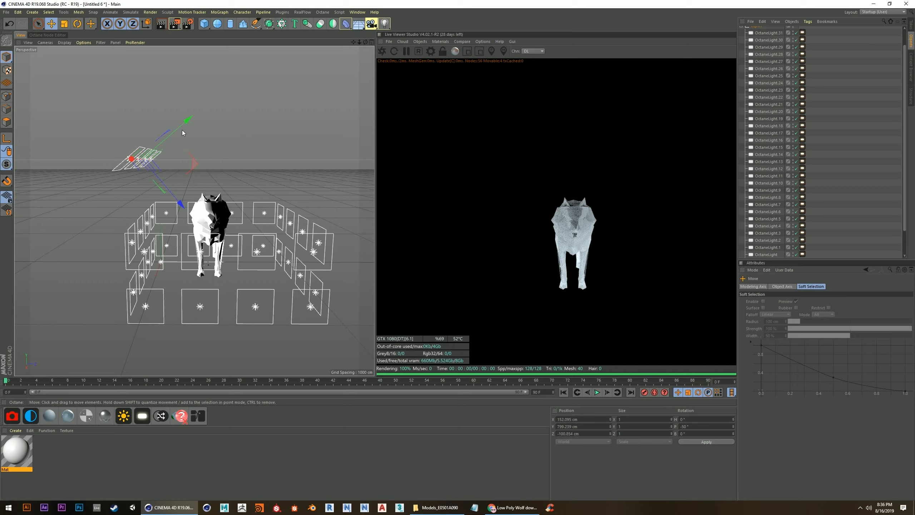
pyautogui.keyDown('alt'); pyautogui.moveTo(156, 59); pyautogui.dragTo(216, 180); pyautogui.keyUp('alt')
pyautogui.keyDown('alt'); pyautogui.moveTo(165, 95); pyautogui.dragTo(156, 204); pyautogui.keyUp('alt')
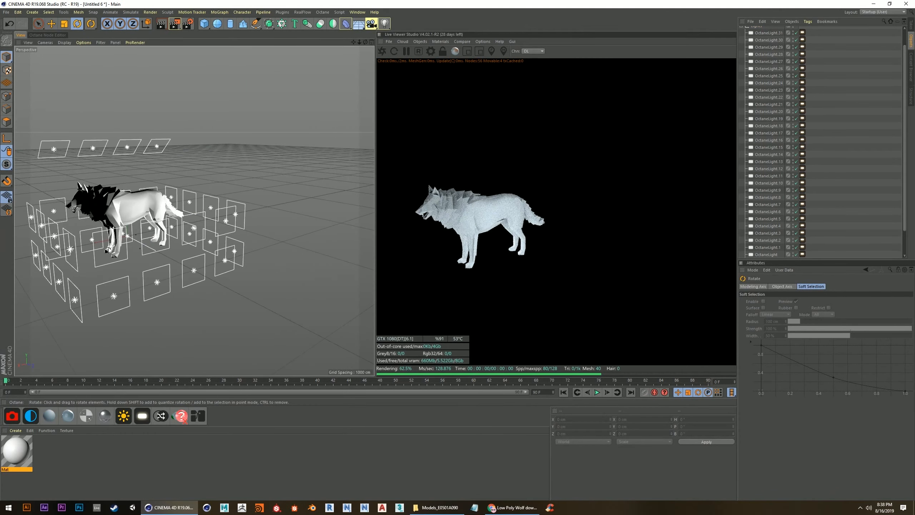
pyautogui.click(156, 240)
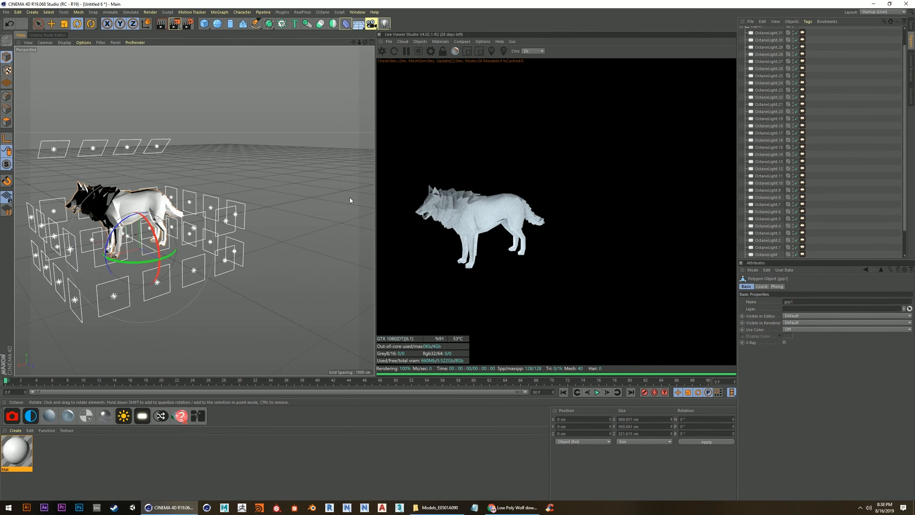
pyautogui.press('e')
pyautogui.keyDown('alt'); pyautogui.moveTo(157, 241); pyautogui.dragTo(151, 247); pyautogui.keyUp('alt')
pyautogui.keyDown('shift'); pyautogui.click(172, 236); pyautogui.keyUp('shift')
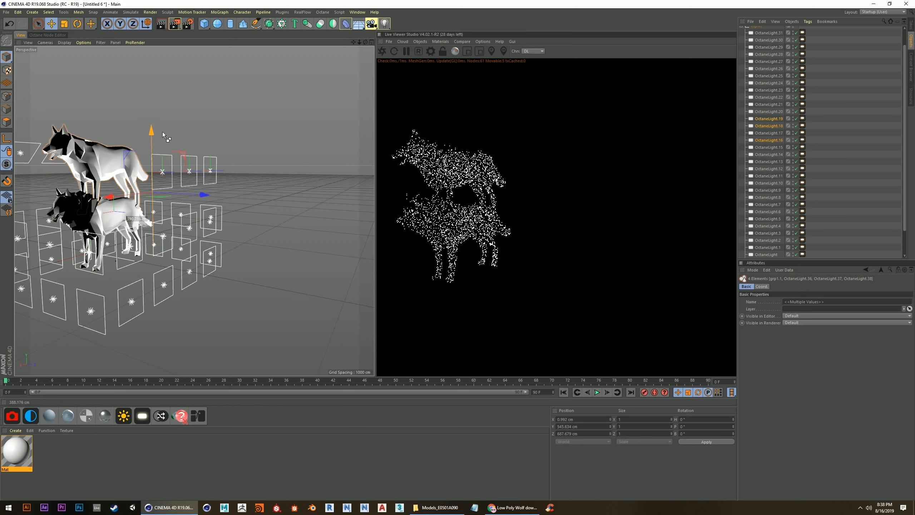
pyautogui.hotkey('ctrl', 'z')
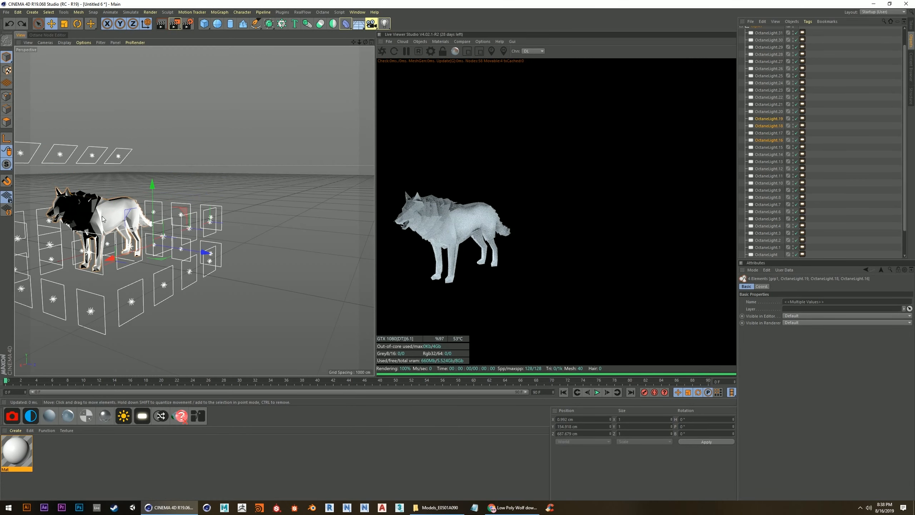
pyautogui.hotkey('ctrl', 'z')
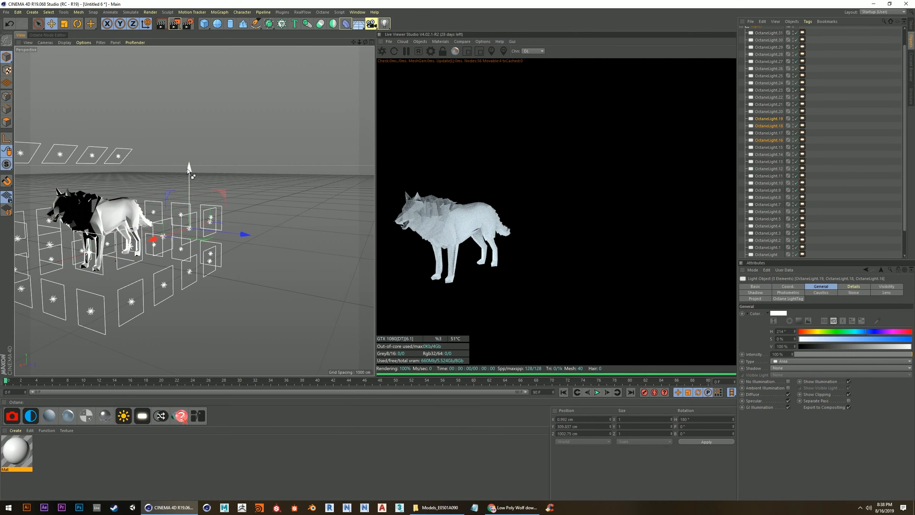
pyautogui.moveTo(188, 168); pyautogui.dragTo(190, 130)
pyautogui.hotkey('ctrl', 'z')
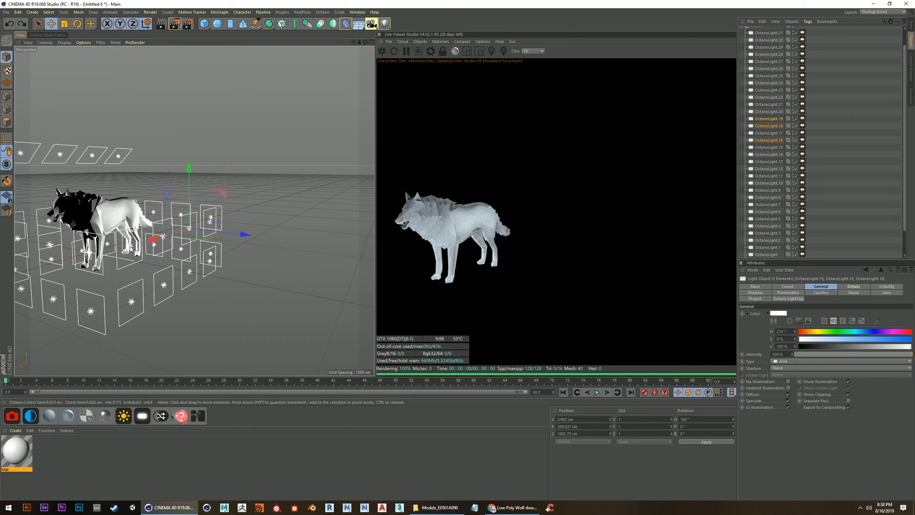
# Duplicate the four upper-tier lights on the opposite long side upward to about Y 811 cm, roughly level with the tilted row
pyautogui.keyDown('shift'); pyautogui.click(131, 247); pyautogui.keyUp('shift')
pyautogui.keyDown('ctrl'); pyautogui.moveTo(177, 173); pyautogui.dragTo(180, 104); pyautogui.keyUp('ctrl')
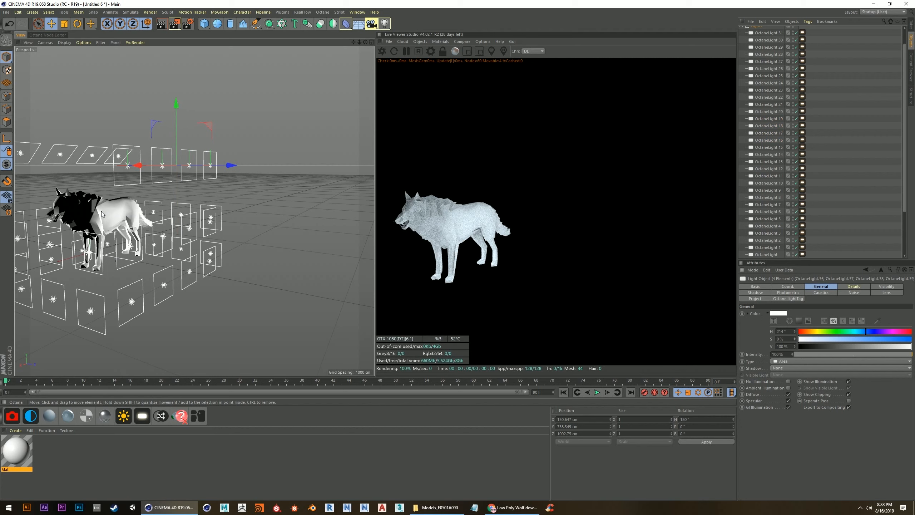
pyautogui.keyDown('alt'); pyautogui.moveTo(101, 211); pyautogui.dragTo(166, 234); pyautogui.keyUp('alt')
pyautogui.moveTo(174, 94); pyautogui.dragTo(176, 84)
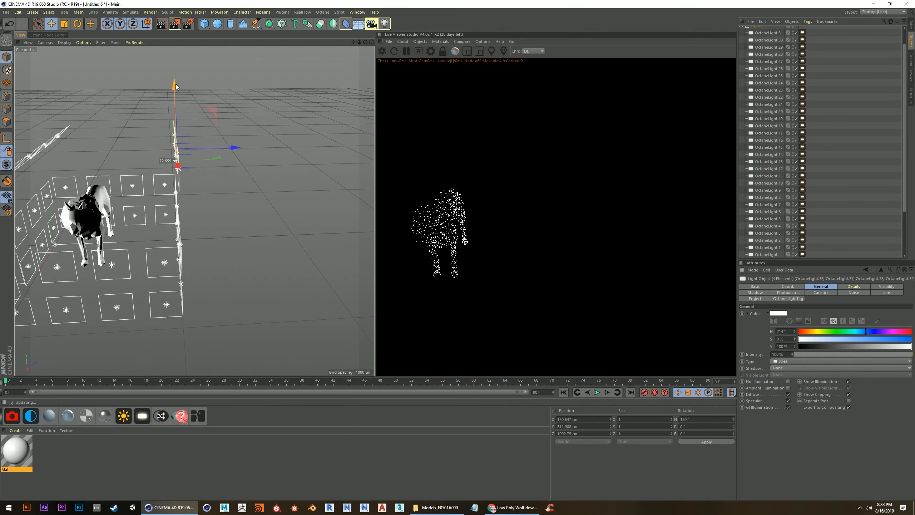
pyautogui.press('F5')
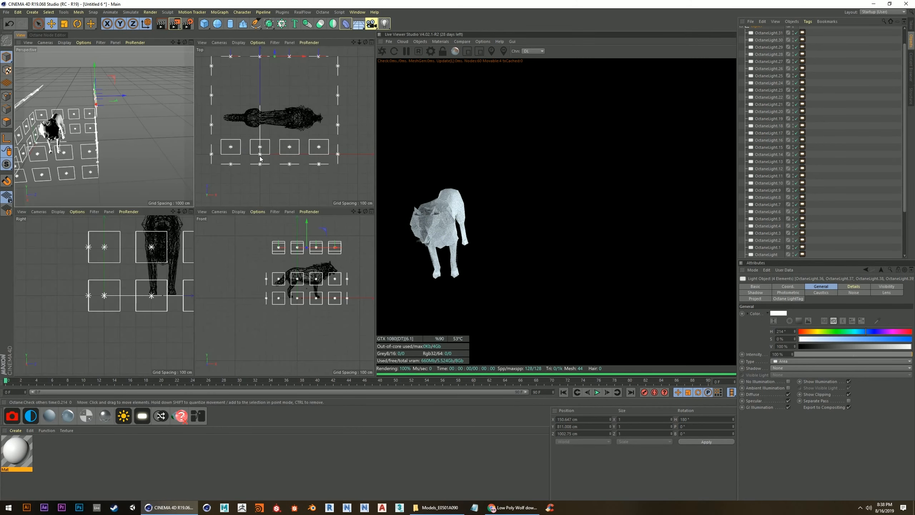
pyautogui.middleClick(266, 262)
pyautogui.moveTo(240, 57)
pyautogui.mouseDown()
pyautogui.moveTo(240, 66)
pyautogui.moveTo(247, 52)
pyautogui.moveTo(244, 69)
pyautogui.moveTo(250, 54)
pyautogui.mouseUp()
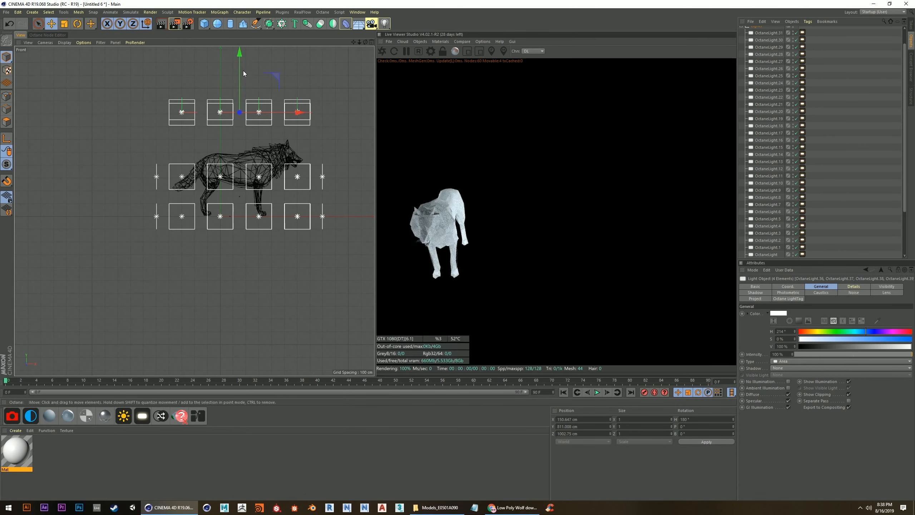
# Tilt the newly raised row of four lights by -50° so it faces down toward the wolf
pyautogui.middleClick(231, 126)
pyautogui.middleClick(119, 142)
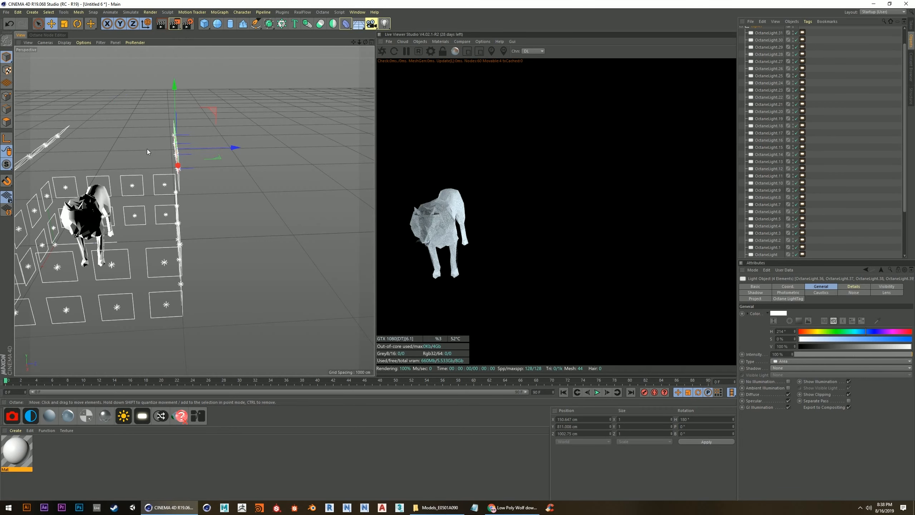
pyautogui.keyDown('alt'); pyautogui.moveTo(148, 149); pyautogui.dragTo(135, 139); pyautogui.keyUp('alt')
pyautogui.press('r')
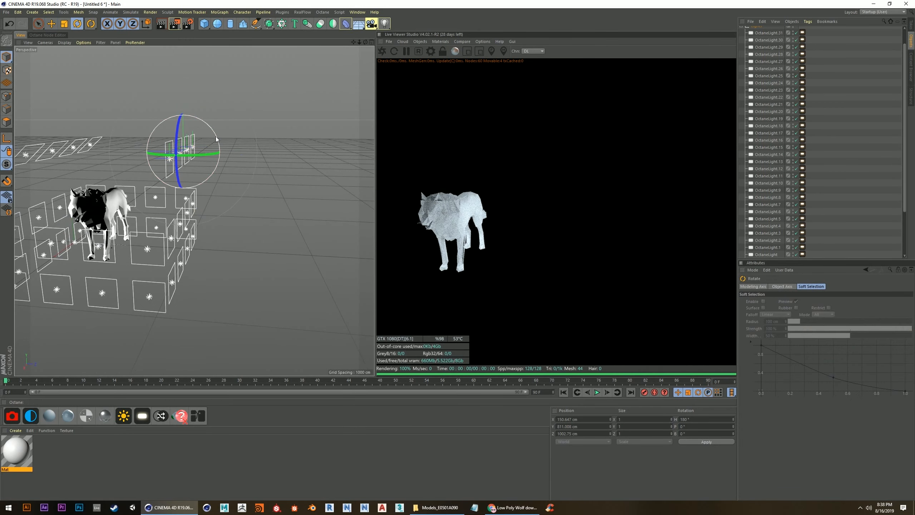
pyautogui.moveTo(214, 135); pyautogui.dragTo(190, 121)
pyautogui.keyDown('alt'); pyautogui.moveTo(134, 182); pyautogui.dragTo(194, 166); pyautogui.keyUp('alt')
# Move the tilted row of four lights inward toward the wolf, to about Z 824 cm
pyautogui.middleClick(194, 166)
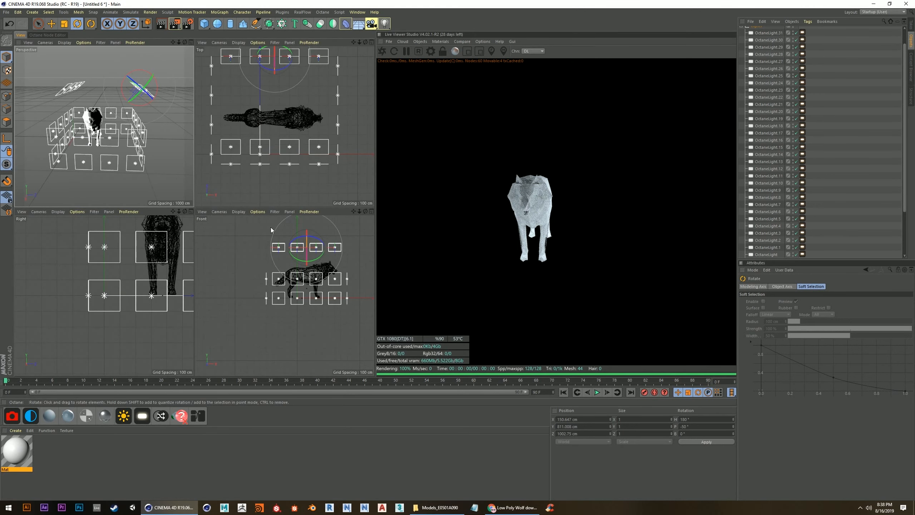
pyautogui.middleClick(299, 121)
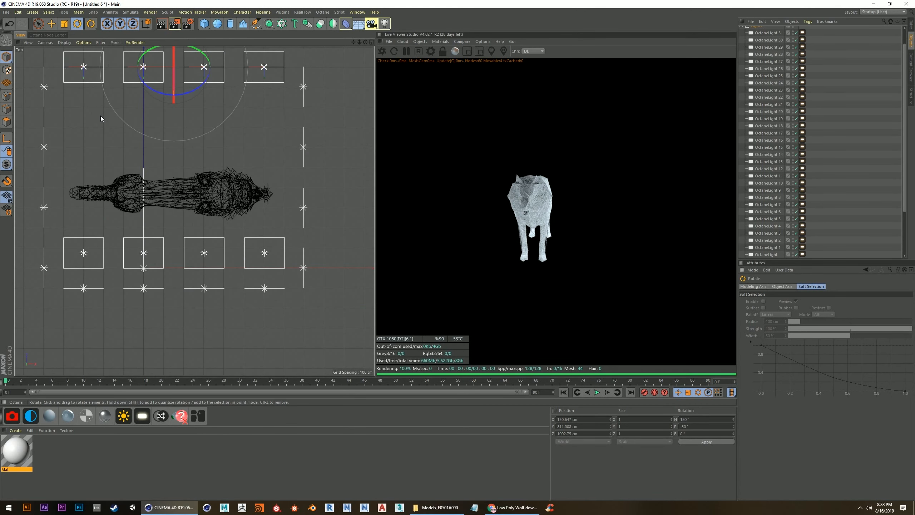
pyautogui.keyDown('alt'); pyautogui.moveTo(100, 115); pyautogui.dragTo(135, 163, button='middle'); pyautogui.keyUp('alt')
pyautogui.click(51, 24)
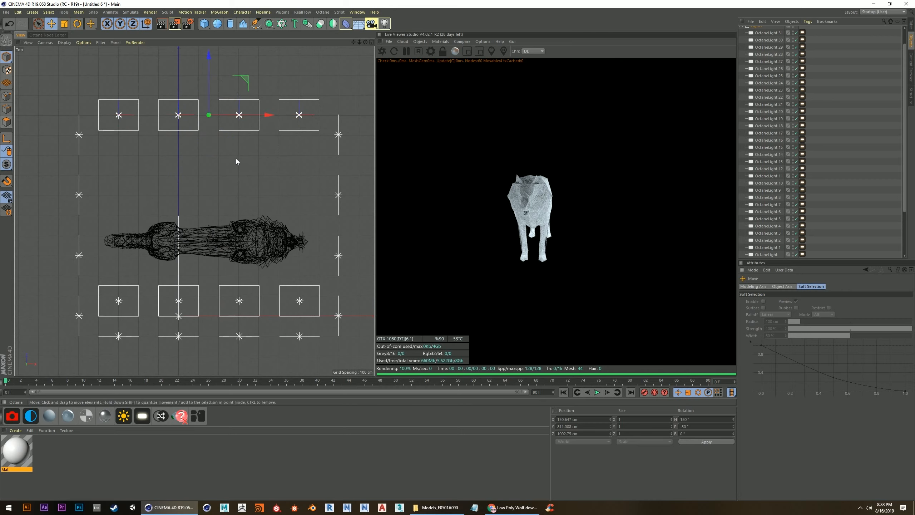
pyautogui.moveTo(210, 55); pyautogui.dragTo(212, 91)
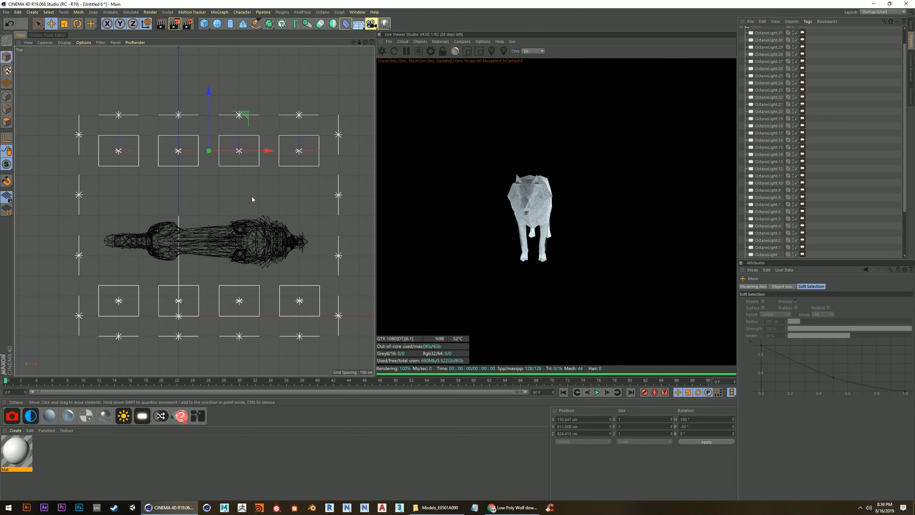
pyautogui.click(244, 250)
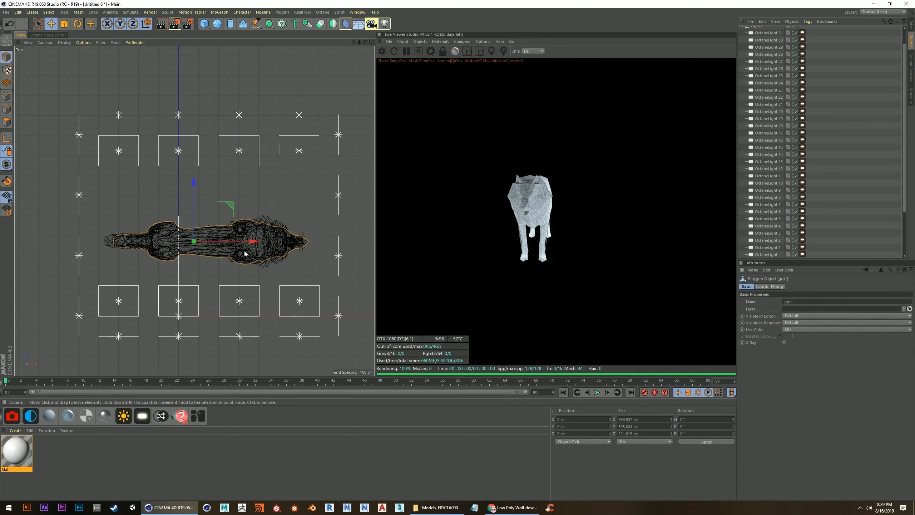
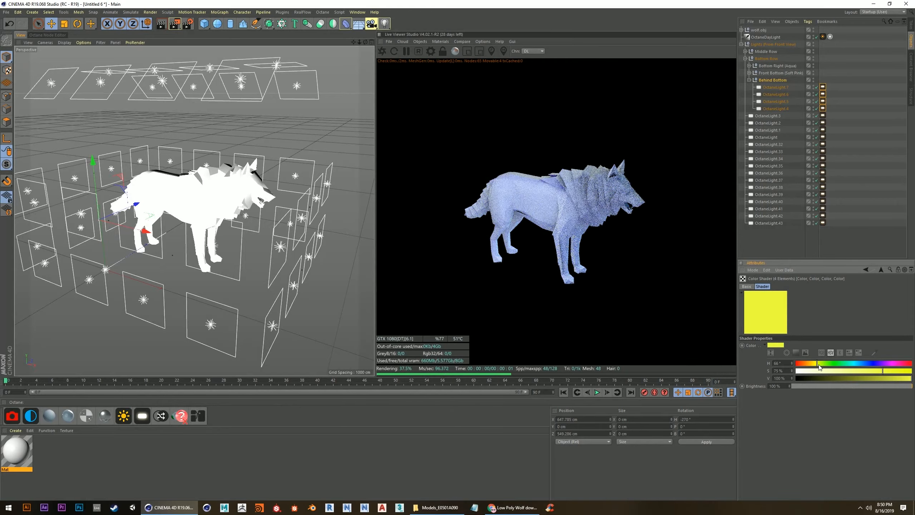
# Rename the Behind Bottom light group as "Behind Bottom (Yellow)"
pyautogui.keyDown('alt'); pyautogui.moveTo(157, 216); pyautogui.dragTo(310, 210); pyautogui.keyUp('alt')
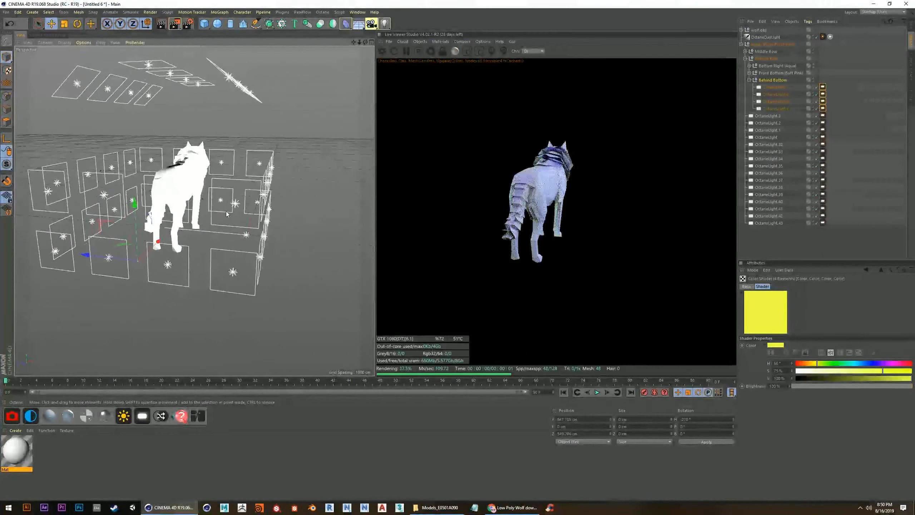
pyautogui.scroll(10, 204, 208)
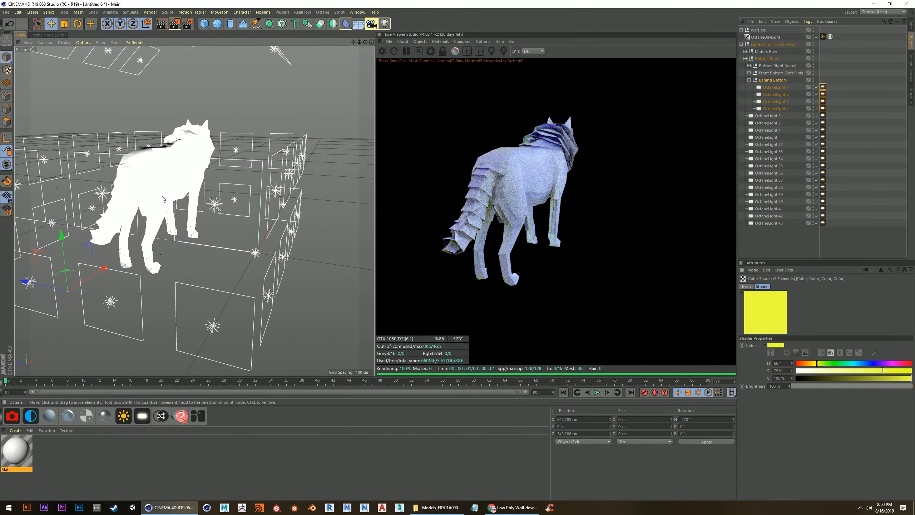
pyautogui.keyDown('alt'); pyautogui.moveTo(163, 199); pyautogui.dragTo(224, 216); pyautogui.keyUp('alt')
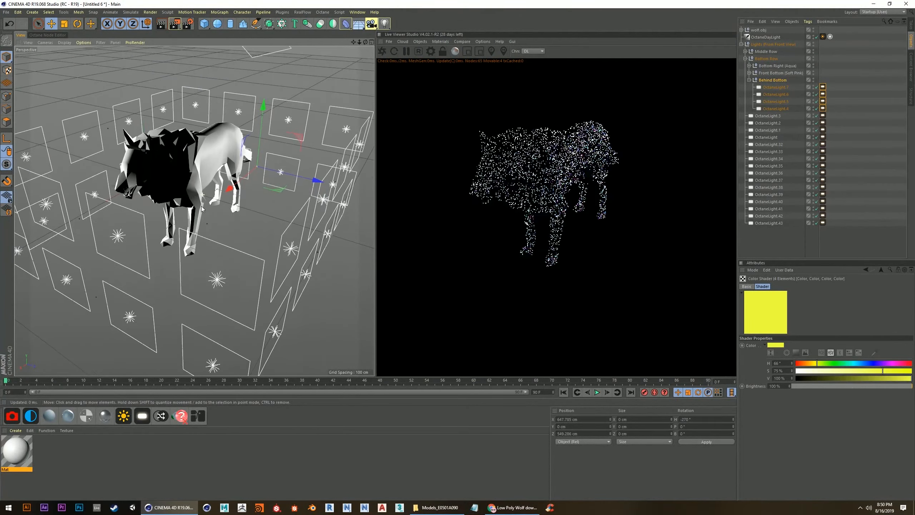
pyautogui.click(782, 80)
pyautogui.click(750, 80)
pyautogui.doubleClick(783, 80)
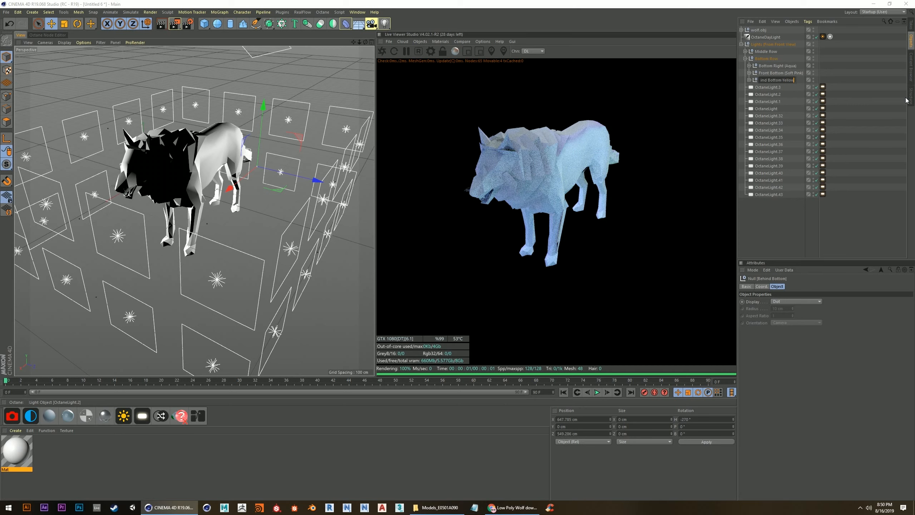
pyautogui.press('Return')
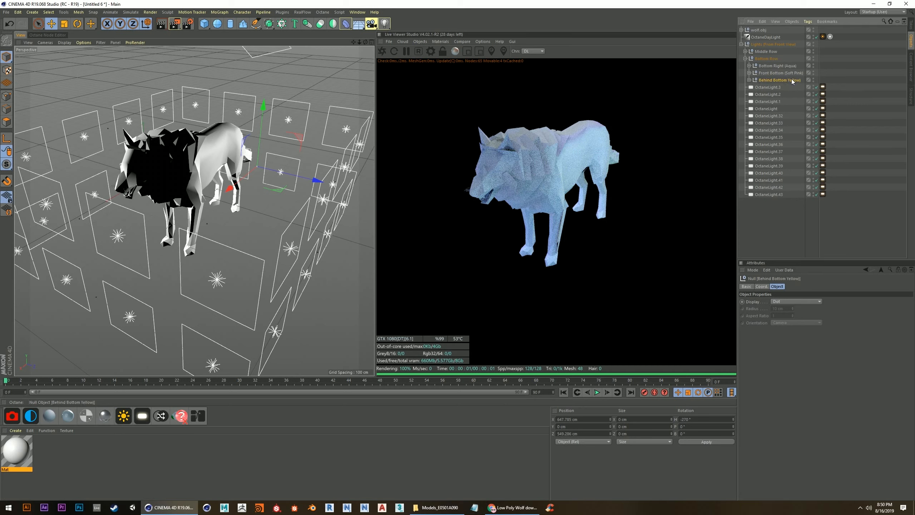
pyautogui.doubleClick(792, 80)
pyautogui.click(788, 80)
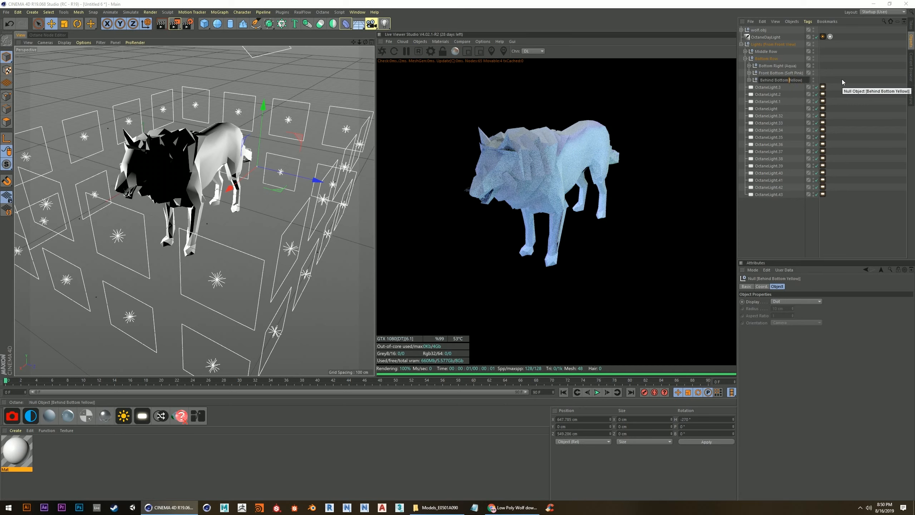
pyautogui.write('(')
pyautogui.press('Return')
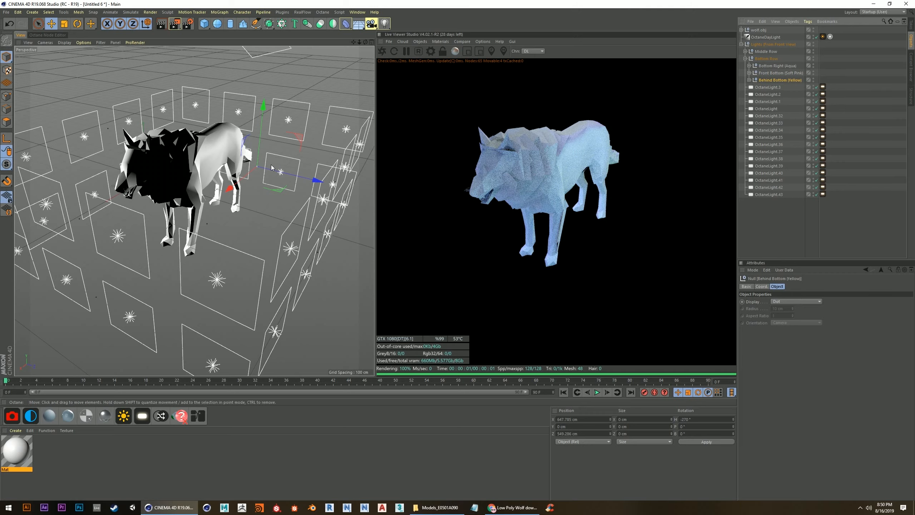
# Group the four lights OctaneLight.3, OctaneLight.2, OctaneLight.1 and OctaneLight under a new null
pyautogui.click(781, 87)
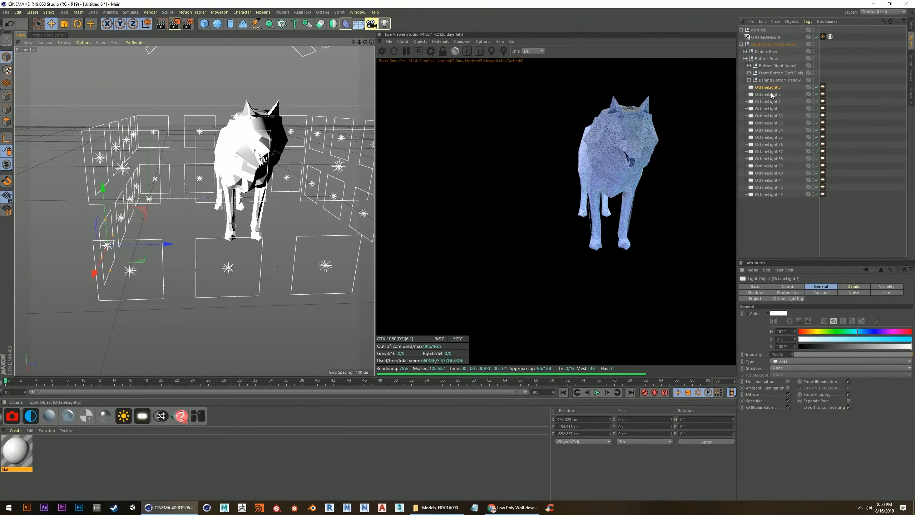
pyautogui.click(770, 102)
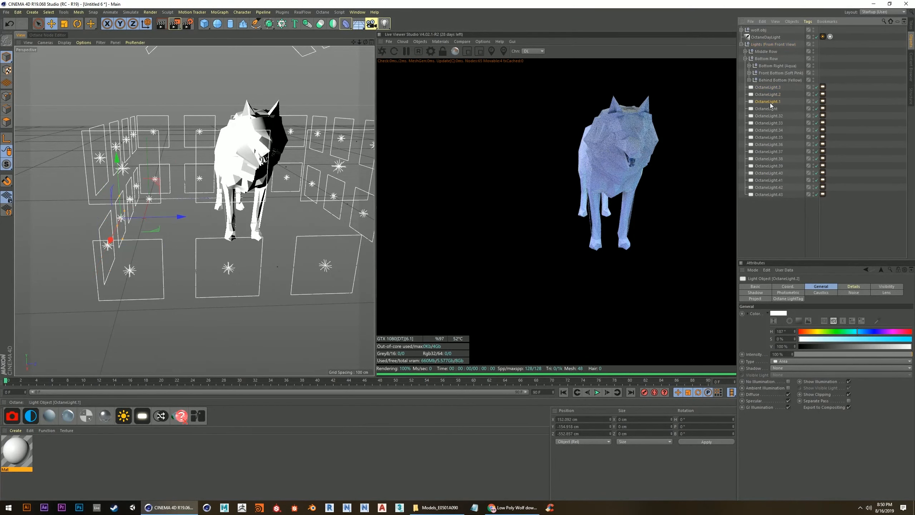
pyautogui.click(772, 123)
pyautogui.click(769, 130)
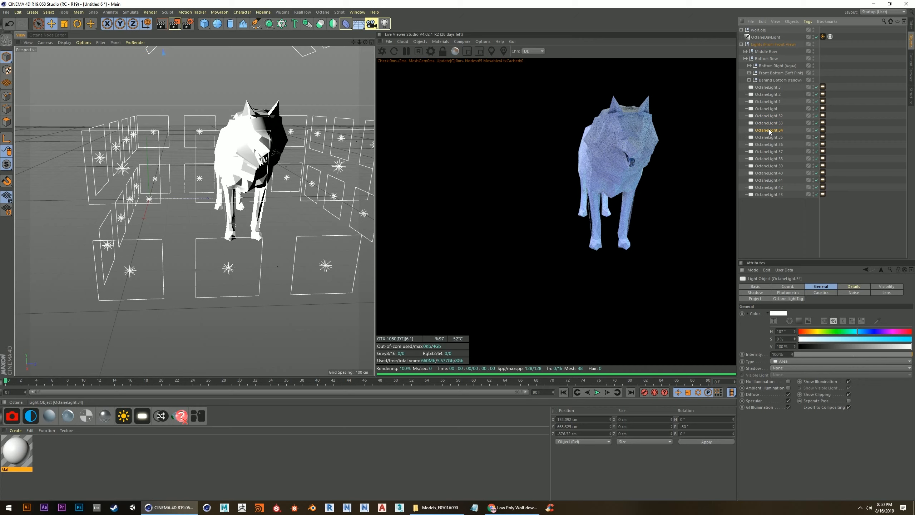
pyautogui.click(770, 95)
pyautogui.click(766, 102)
pyautogui.click(771, 87)
pyautogui.keyDown('shift'); pyautogui.click(771, 109); pyautogui.keyUp('shift')
pyautogui.hotkey('alt', 'g')
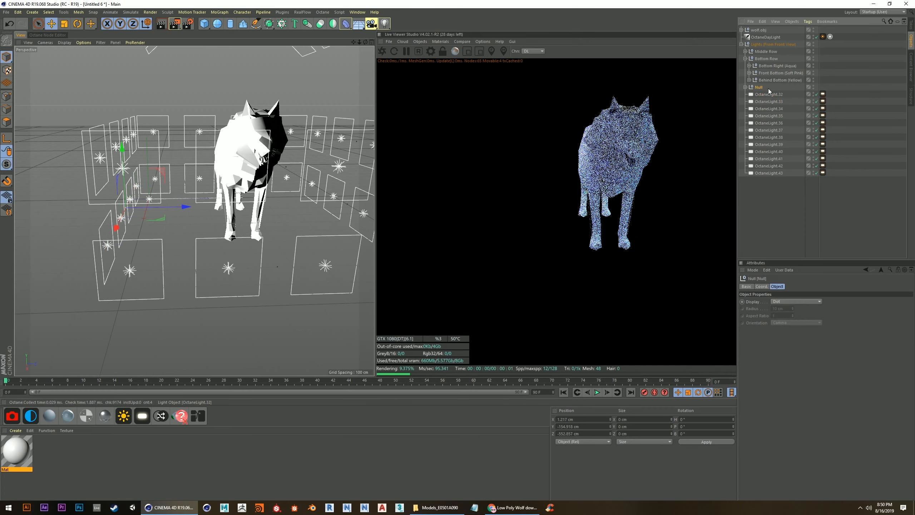
# Name the new null "Bottom Left" and nest it inside the Bottom Row group
pyautogui.doubleClick(760, 87)
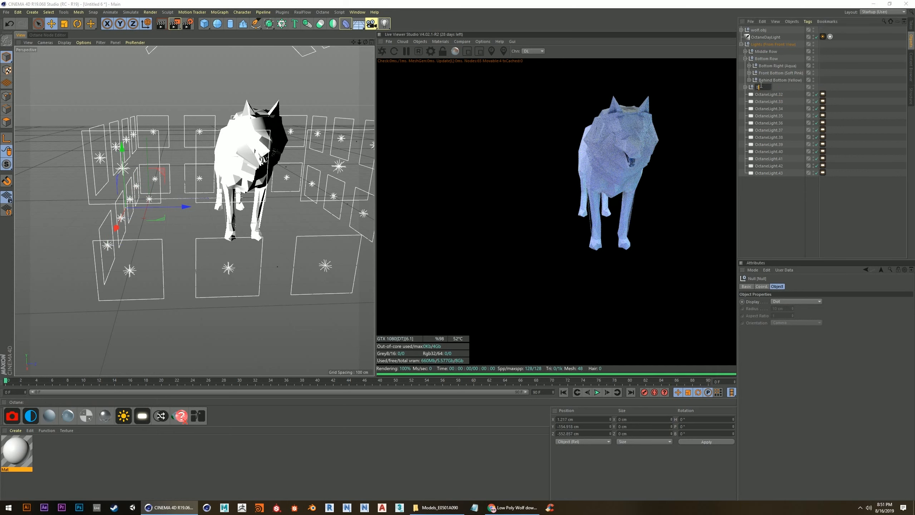
pyautogui.write('Bottom Left')
pyautogui.press('Return')
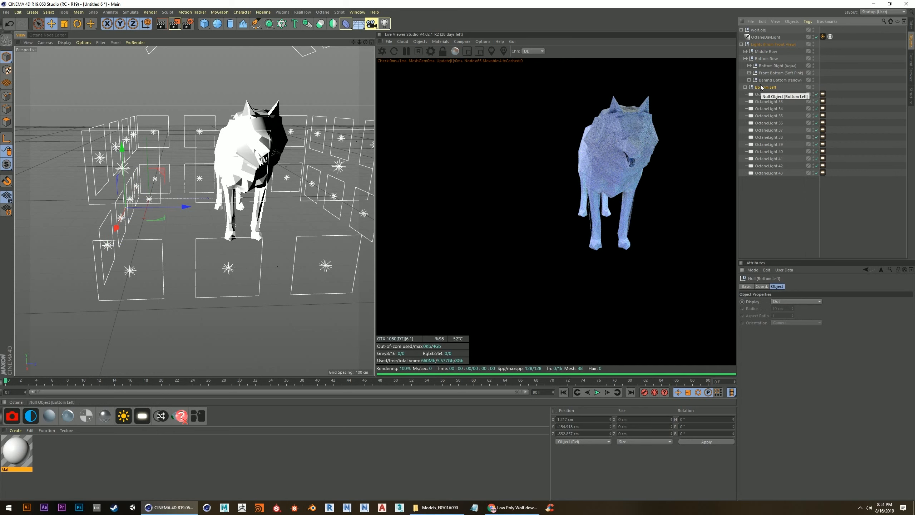
pyautogui.moveTo(785, 85); pyautogui.dragTo(790, 84)
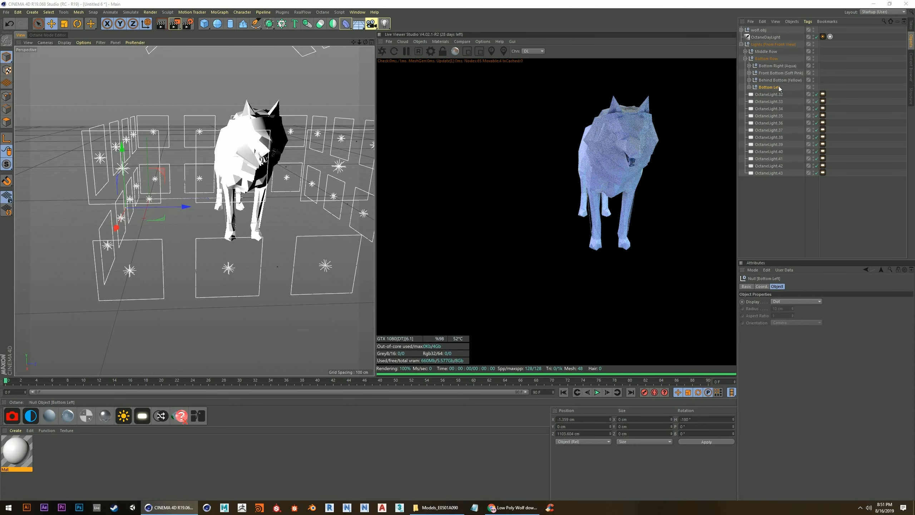
pyautogui.doubleClick(779, 87)
pyautogui.click(786, 80)
pyautogui.click(769, 88)
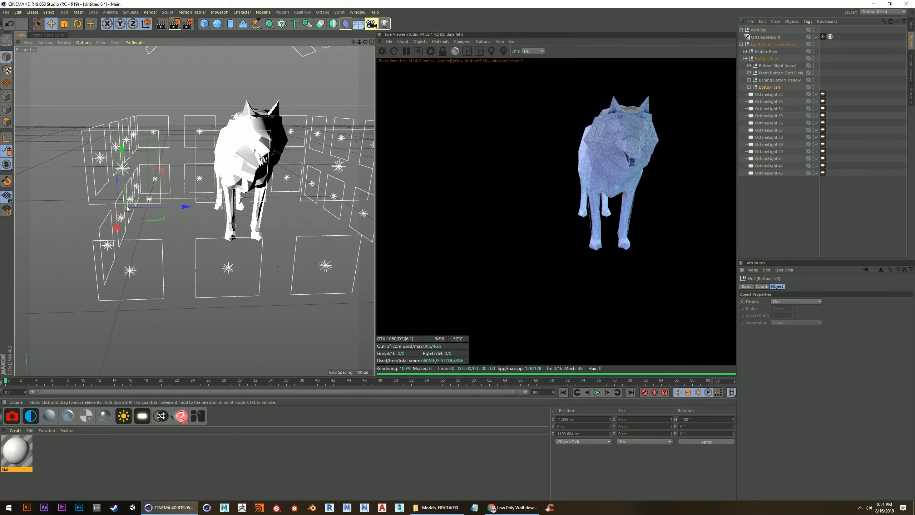
# Assign a Color shader as the texture of the four Octane light tags in the Bottom Left group
pyautogui.keyDown('alt'); pyautogui.moveTo(201, 173); pyautogui.dragTo(288, 204); pyautogui.keyUp('alt')
pyautogui.keyDown('alt'); pyautogui.moveTo(286, 201); pyautogui.dragTo(263, 223, button='middle'); pyautogui.keyUp('alt')
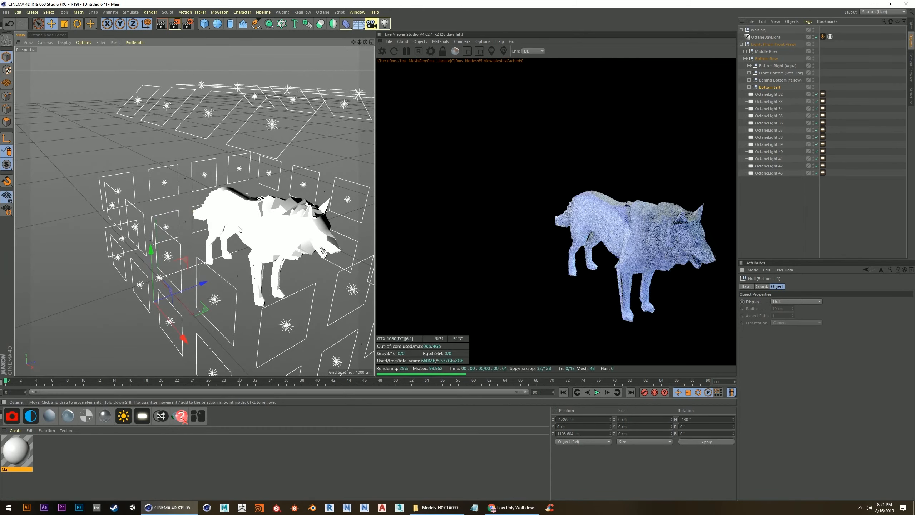
pyautogui.keyDown('alt'); pyautogui.moveTo(263, 223); pyautogui.dragTo(249, 224); pyautogui.keyUp('alt')
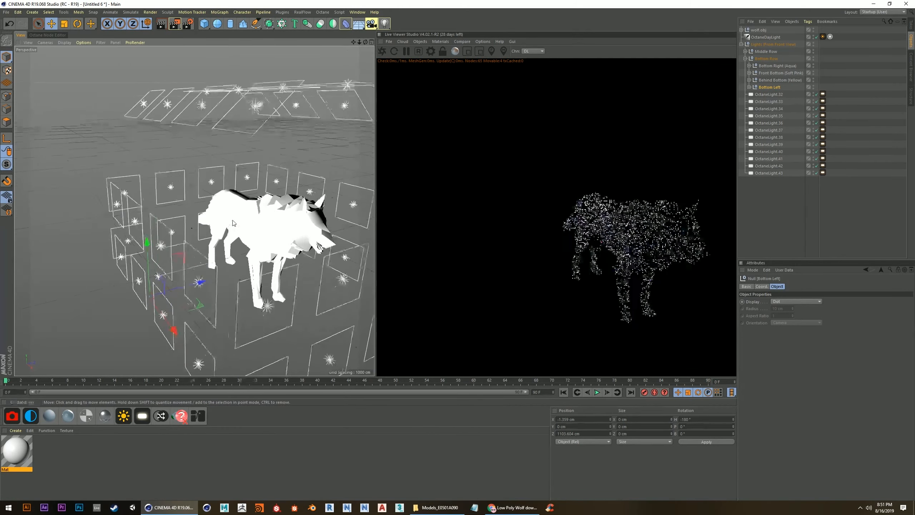
pyautogui.click(749, 88)
pyautogui.click(780, 95)
pyautogui.click(823, 94)
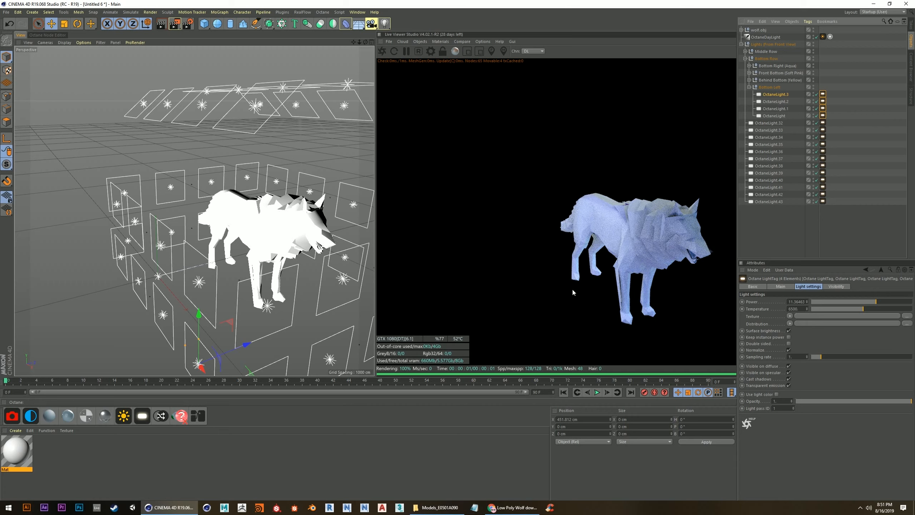
pyautogui.click(790, 316)
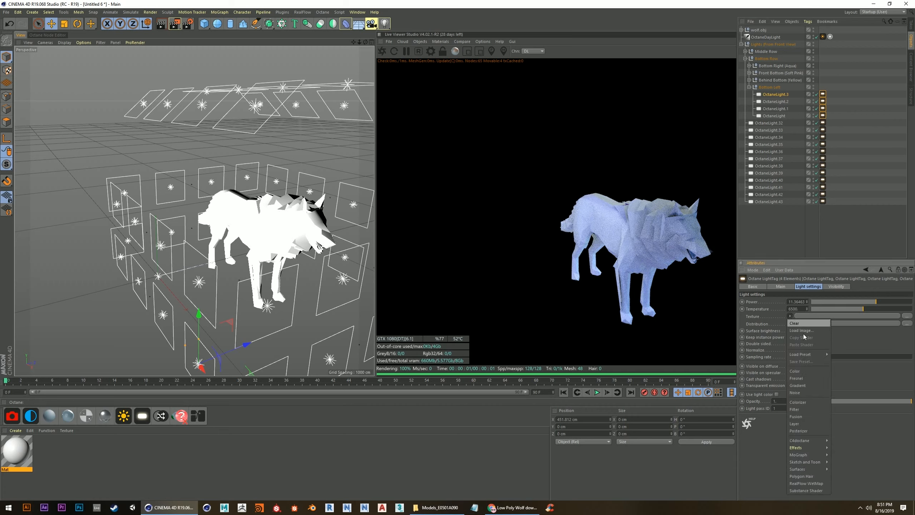
pyautogui.click(795, 371)
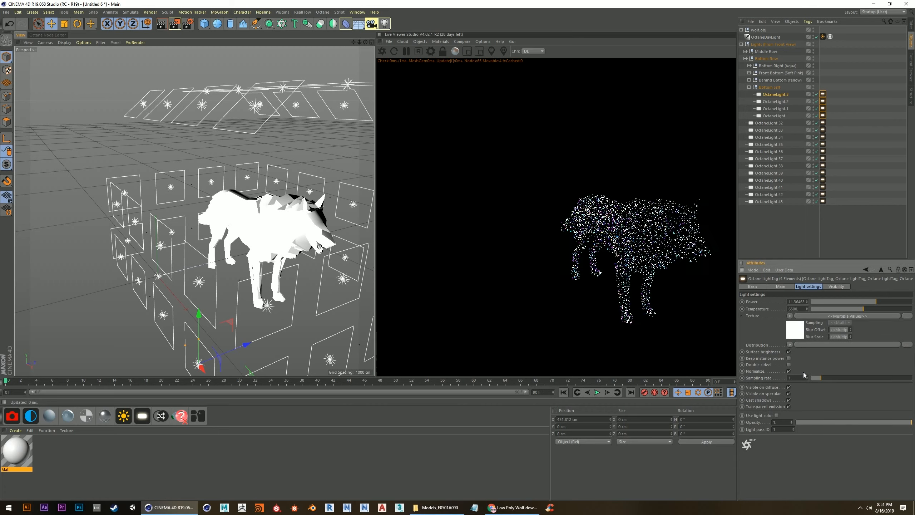
# Set the Bottom Left lights' shader colour to sky blue with hue 194° and saturation 77%
pyautogui.click(794, 322)
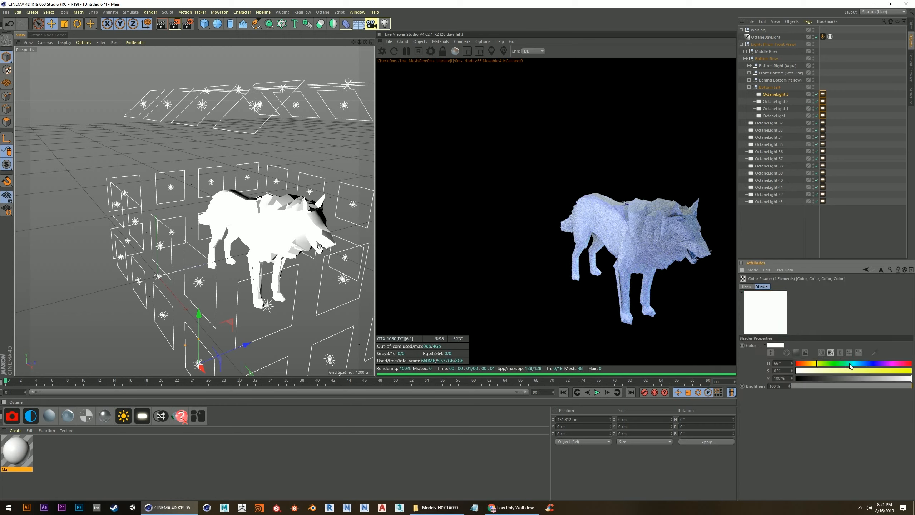
pyautogui.click(859, 363)
pyautogui.click(885, 370)
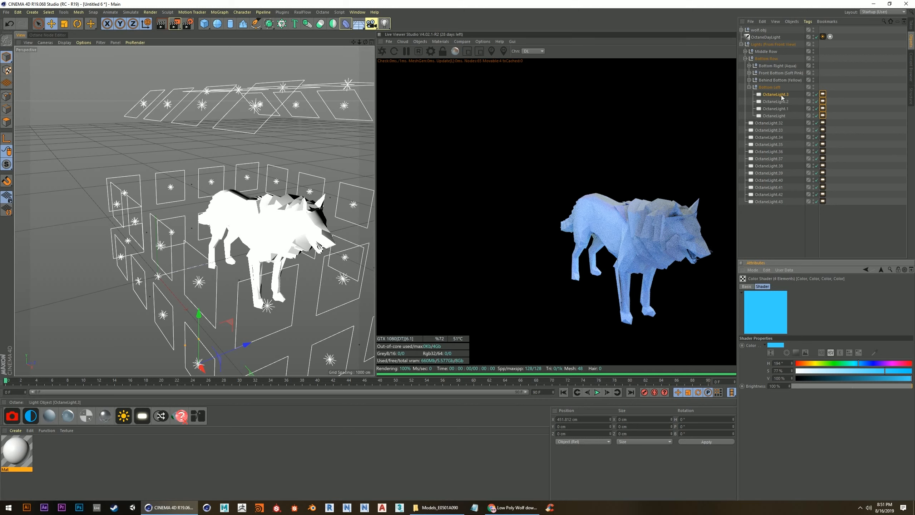
# Rename the Bottom Left group as "Bottom Left (Sky Blue)" and collapse it
pyautogui.doubleClick(771, 87)
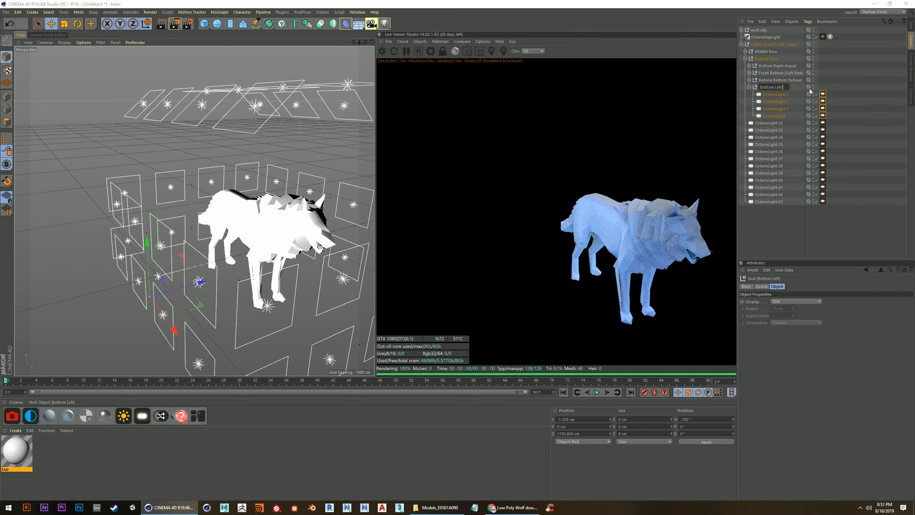
pyautogui.write('(Sky Blue)')
pyautogui.press('Return')
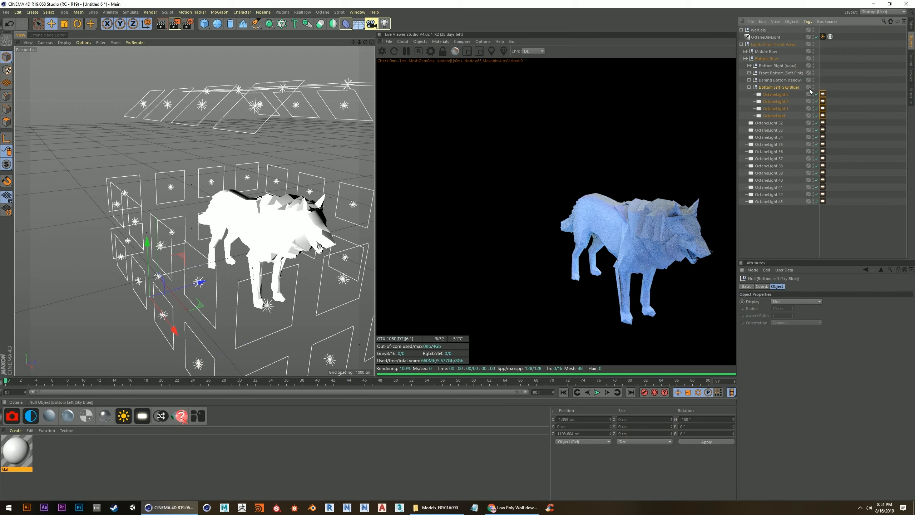
pyautogui.click(745, 51)
pyautogui.click(745, 51)
pyautogui.click(749, 87)
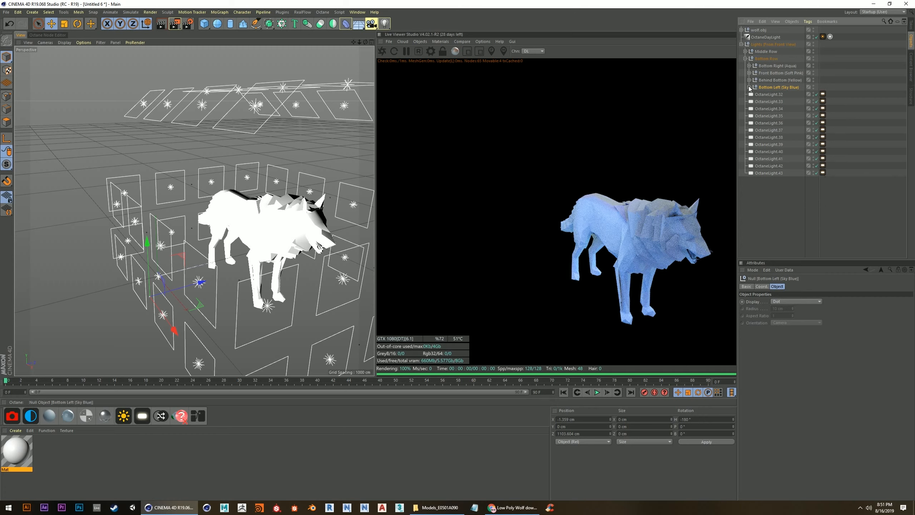
# Group the remaining ungrouped Octane lights under a null named "Top Lights" and collapse the Bottom Row group
pyautogui.click(768, 94)
pyautogui.keyDown('shift'); pyautogui.click(776, 173); pyautogui.keyUp('shift')
pyautogui.hotkey('alt', 'g')
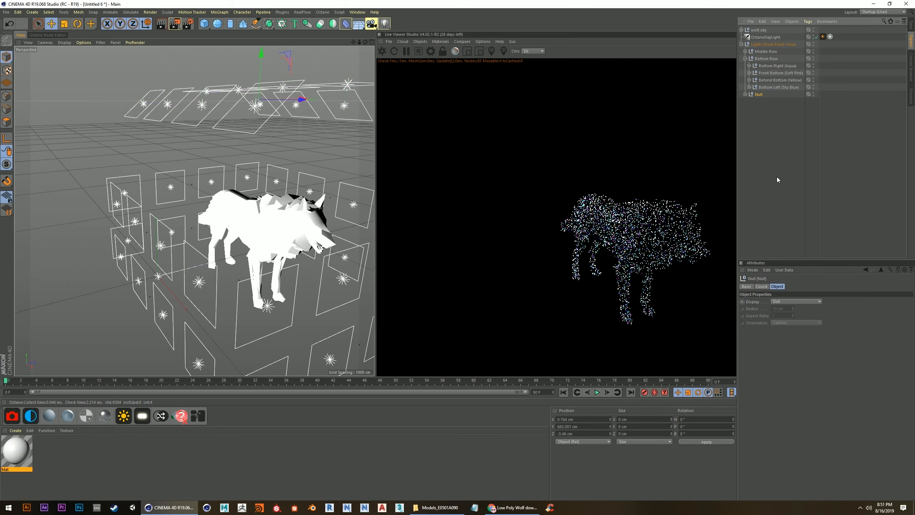
pyautogui.doubleClick(761, 94)
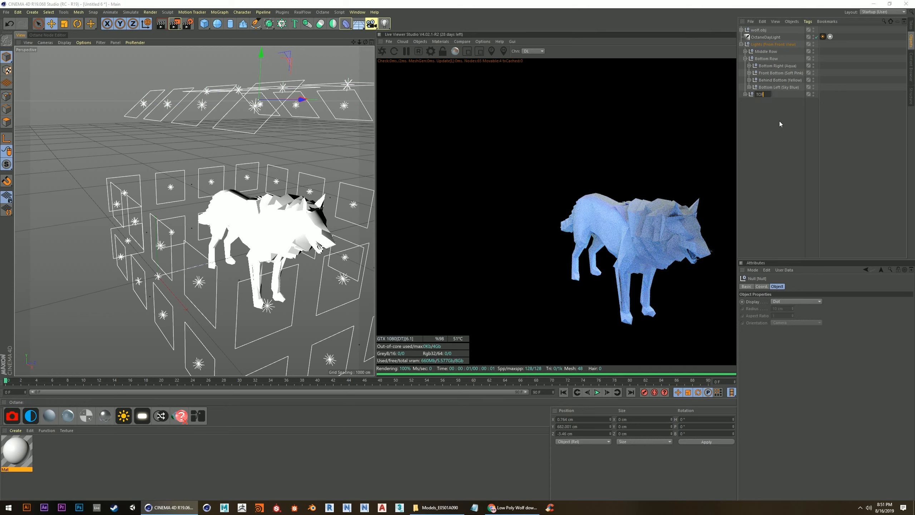
pyautogui.write('Top Lights')
pyautogui.press('Return')
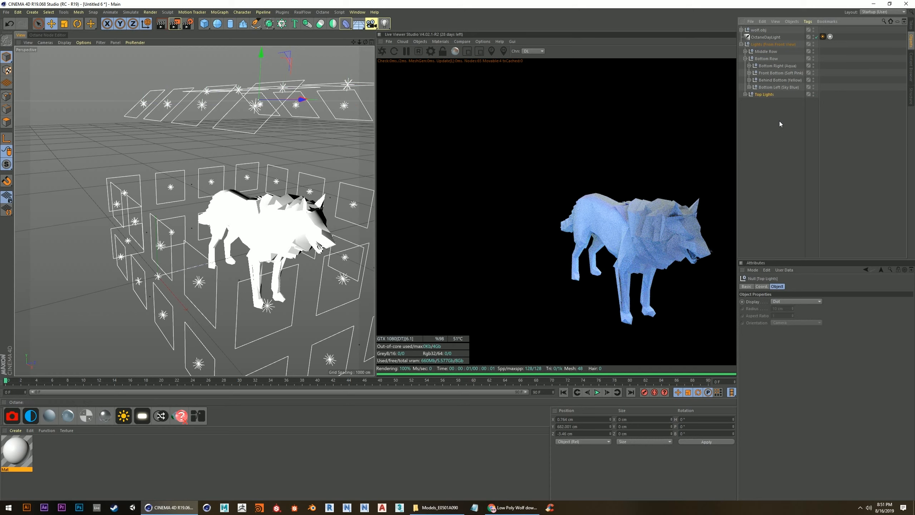
pyautogui.click(745, 59)
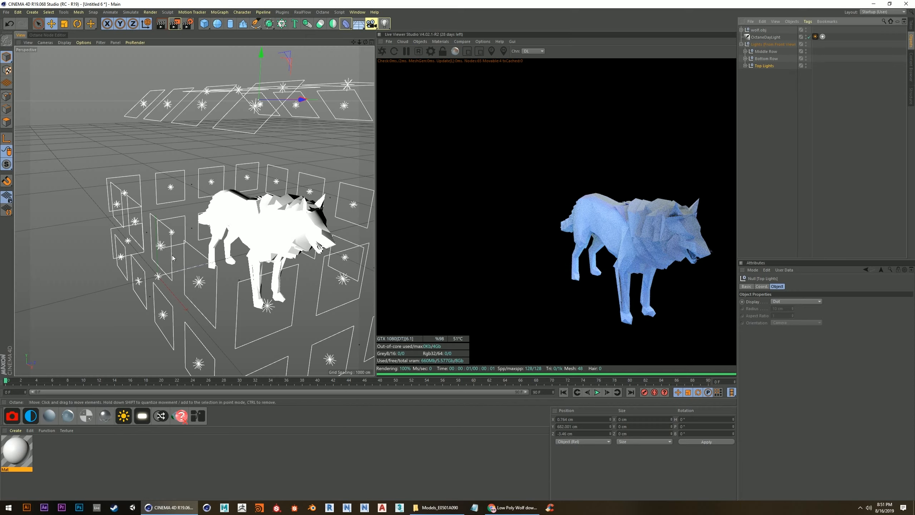
# Expand the wolf.obj group and briefly hide grp1 in the viewport to check which part of the wolf it holds
pyautogui.keyDown('alt'); pyautogui.moveTo(225, 219); pyautogui.dragTo(119, 238); pyautogui.keyUp('alt')
pyautogui.keyDown('alt'); pyautogui.moveTo(217, 246); pyautogui.dragTo(265, 234); pyautogui.keyUp('alt')
pyautogui.keyDown('alt'); pyautogui.moveTo(264, 235); pyautogui.dragTo(273, 262, button='right'); pyautogui.keyUp('alt')
pyautogui.keyDown('alt'); pyautogui.moveTo(274, 262); pyautogui.dragTo(261, 230, button='middle'); pyautogui.keyUp('alt')
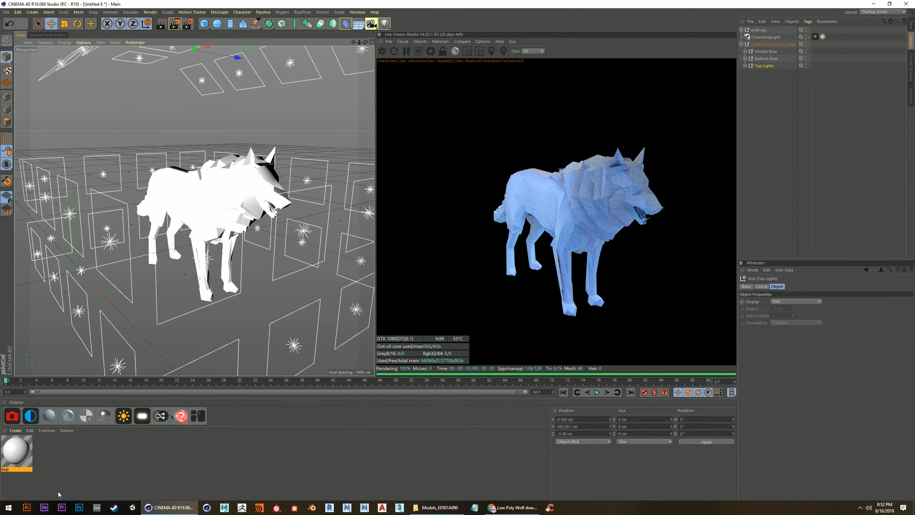
pyautogui.click(19, 458)
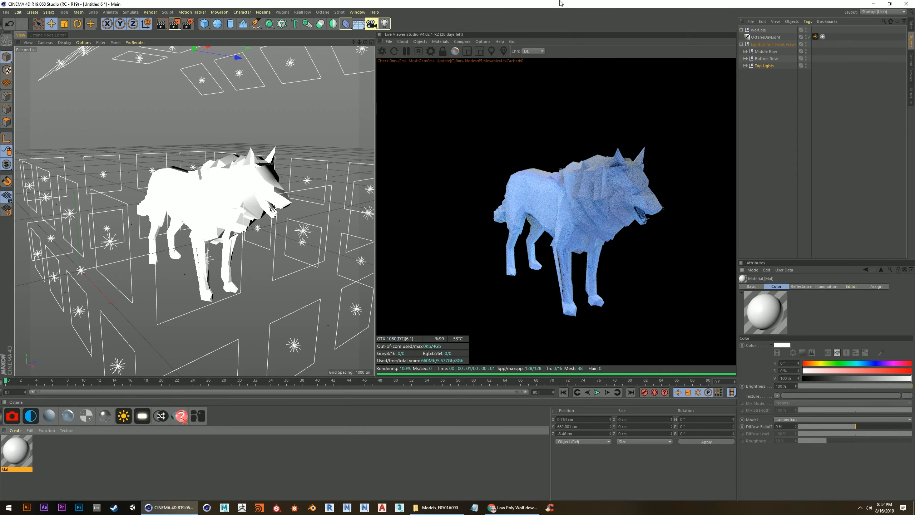
pyautogui.click(759, 30)
pyautogui.click(742, 30)
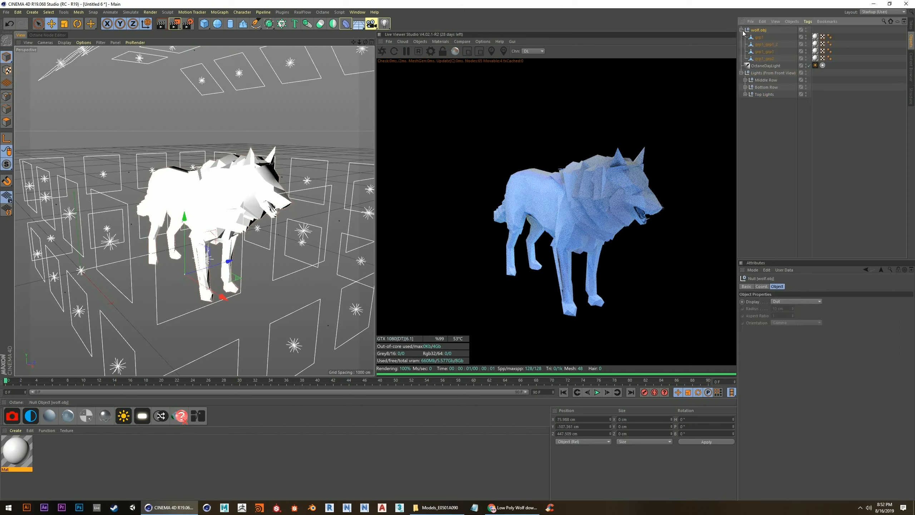
pyautogui.click(760, 37)
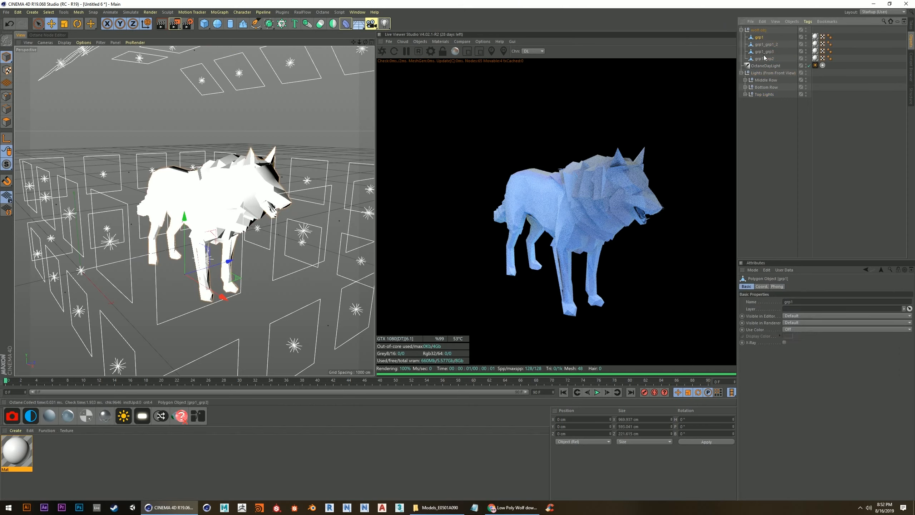
pyautogui.click(807, 37)
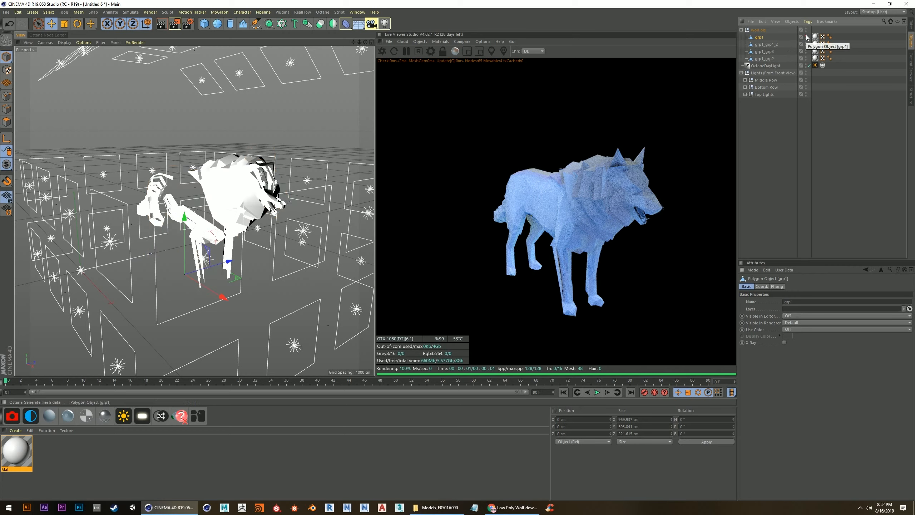
pyautogui.click(806, 36)
pyautogui.click(766, 30)
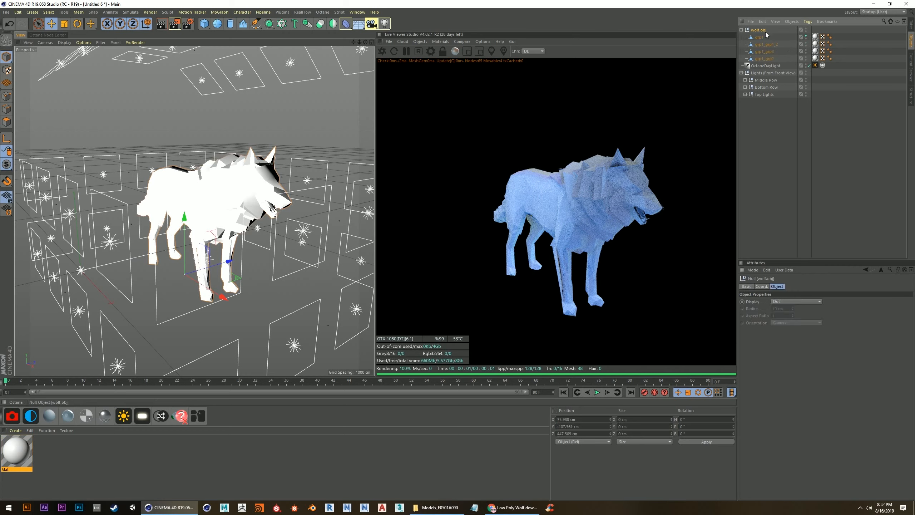
# Try Current State to Object on the wolf.obj group
pyautogui.rightClick(767, 31)
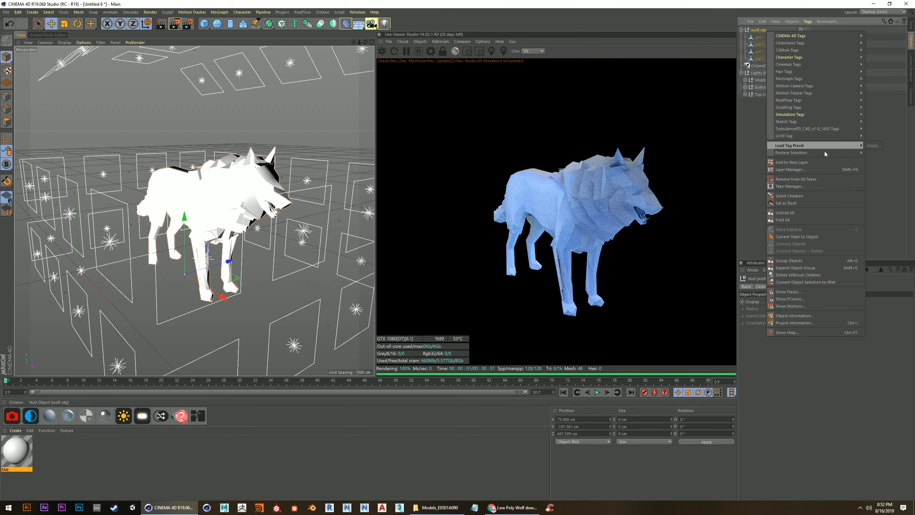
pyautogui.click(810, 238)
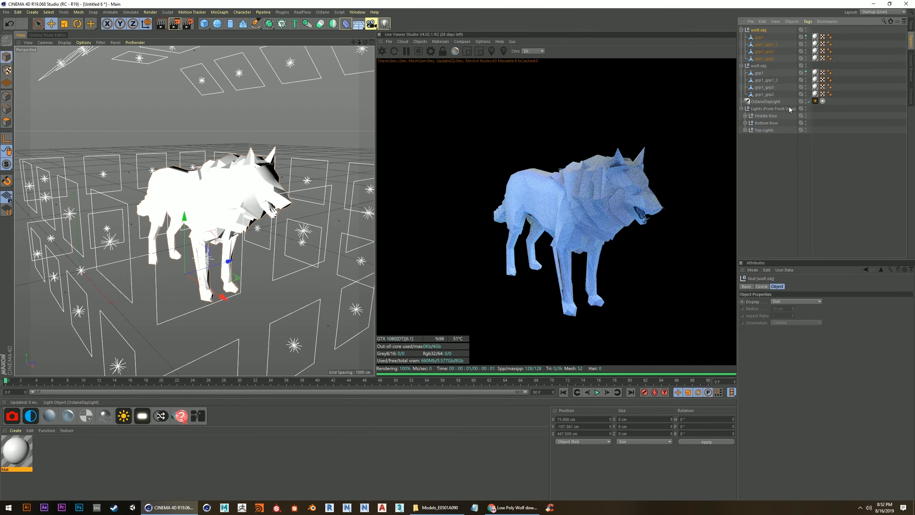
pyautogui.hotkey('ctrl', 'z')
# Merge the four wolf meshes inside wolf.obj into a single polygon object with Connect Objects
pyautogui.click(763, 37)
pyautogui.keyDown('shift'); pyautogui.click(764, 60); pyautogui.keyUp('shift')
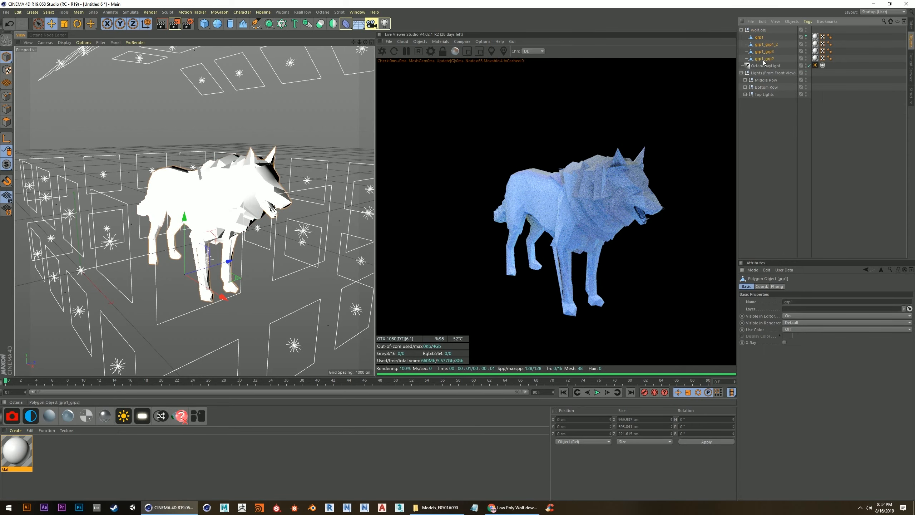
pyautogui.rightClick(765, 58)
pyautogui.click(789, 263)
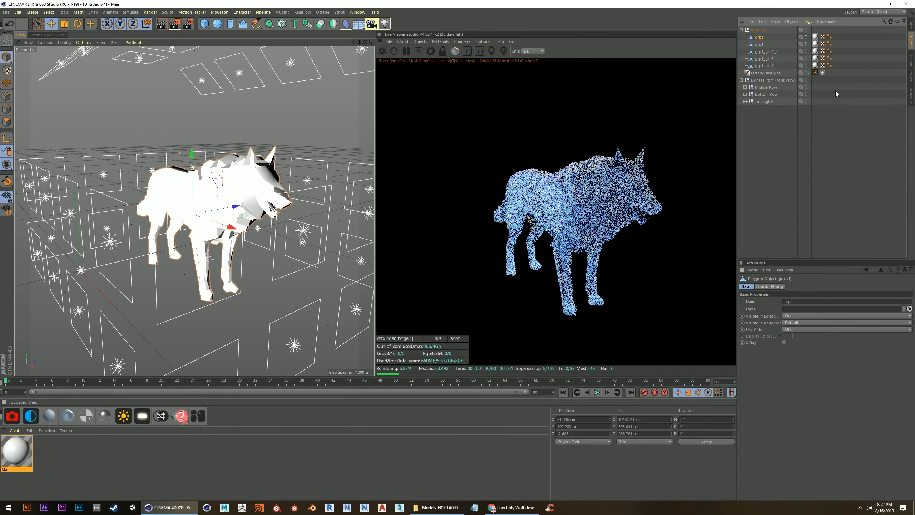
pyautogui.click(807, 36)
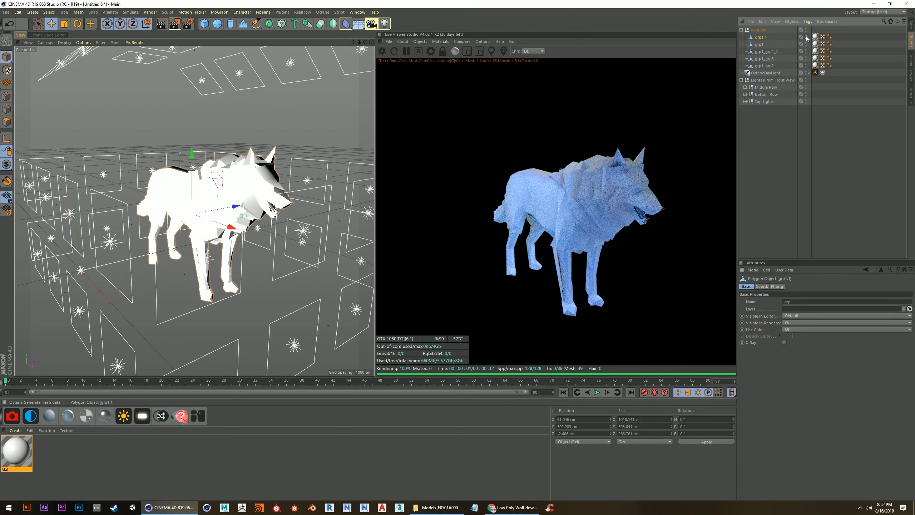
# Delete the four original wolf meshes, keeping only the merged mesh in the wolf.obj group
pyautogui.click(759, 44)
pyautogui.keyDown('shift'); pyautogui.click(767, 66); pyautogui.keyUp('shift')
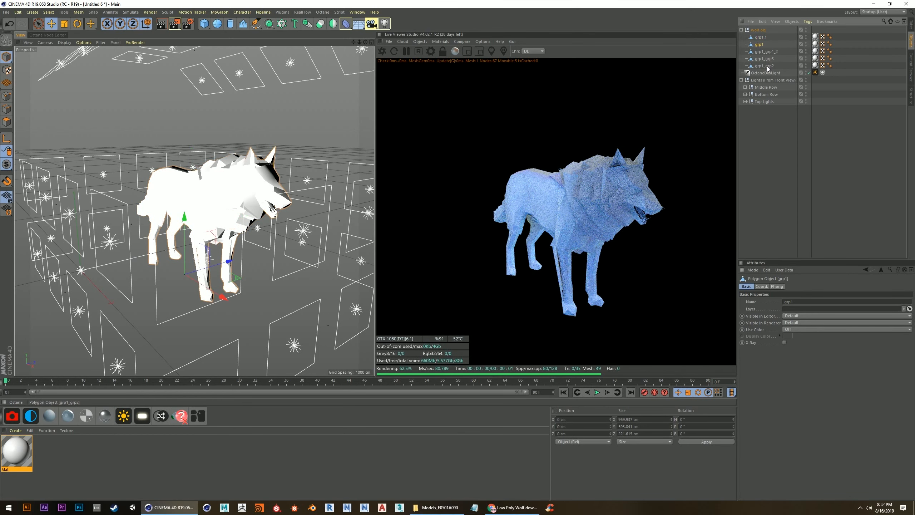
pyautogui.press('Delete')
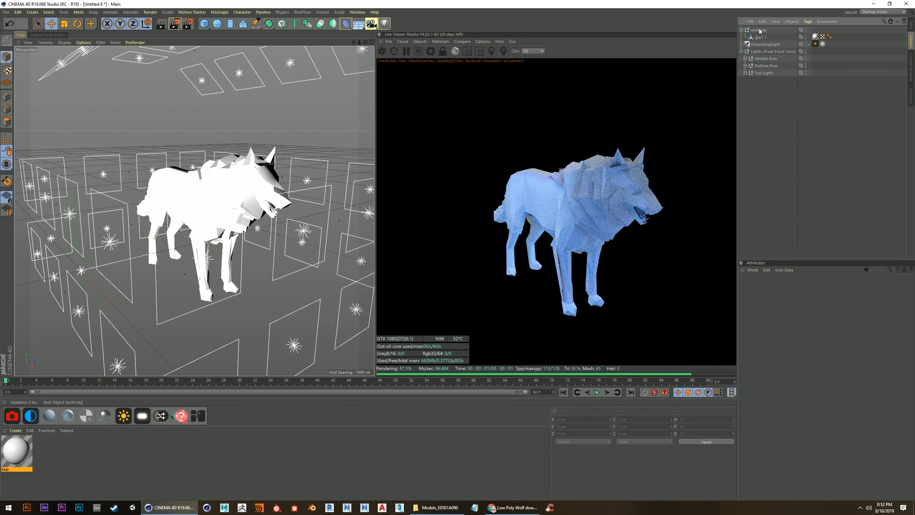
# Move the merged wolf mesh out of the wolf.obj null and delete the empty null
pyautogui.moveTo(762, 40); pyautogui.dragTo(770, 114)
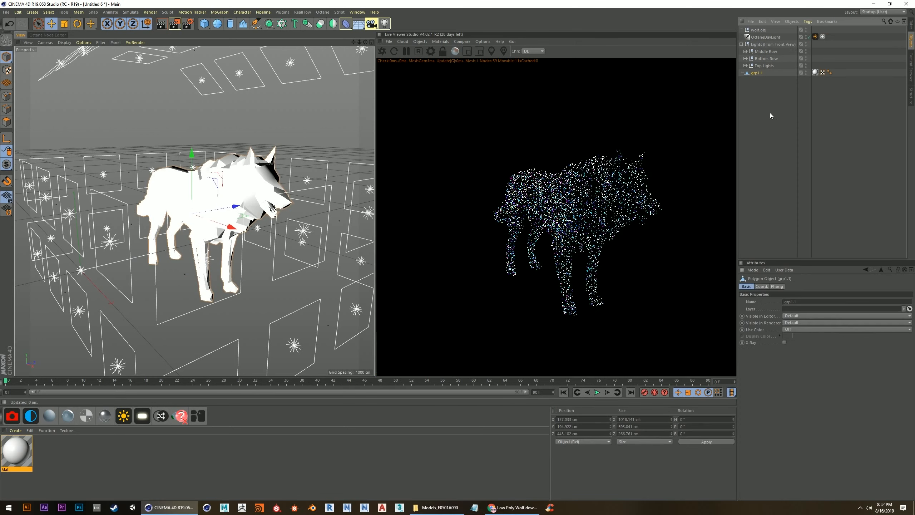
pyautogui.click(765, 30)
pyautogui.press('Delete')
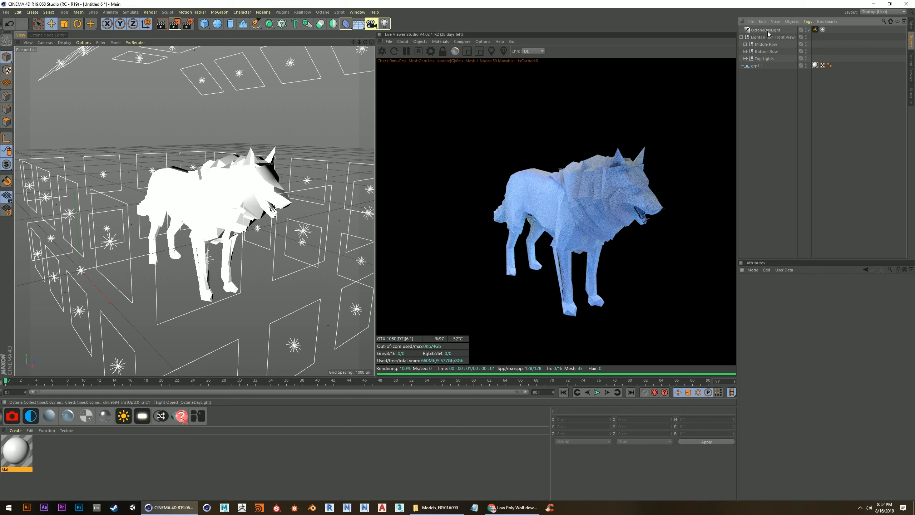
# Collapse the Lights group and rename the merged mesh as "Wolf"
pyautogui.click(741, 38)
pyautogui.doubleClick(759, 44)
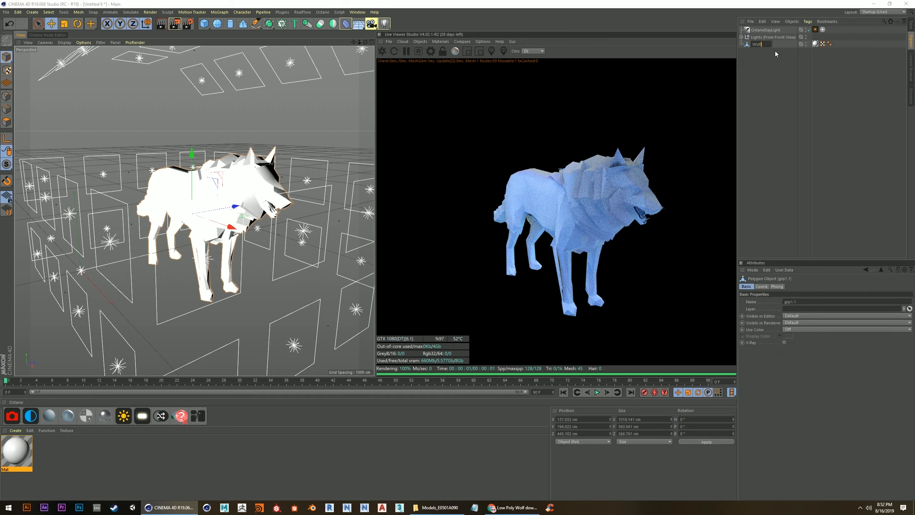
pyautogui.write('Wolf')
pyautogui.press('Return')
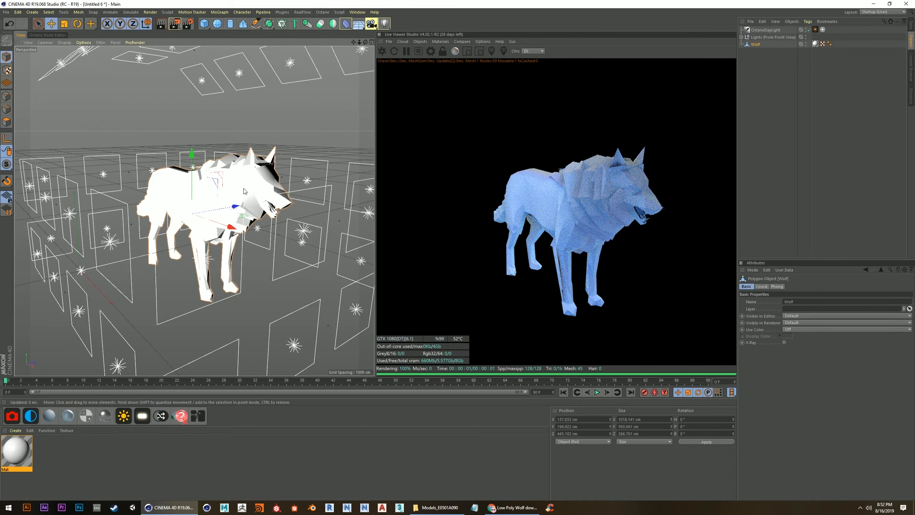
# Create an Octane metallic material and apply it to the Wolf mesh in place of its old material
pyautogui.keyDown('alt'); pyautogui.moveTo(244, 191); pyautogui.dragTo(277, 216); pyautogui.keyUp('alt')
pyautogui.keyDown('alt'); pyautogui.moveTo(225, 248); pyautogui.dragTo(243, 239); pyautogui.keyUp('alt')
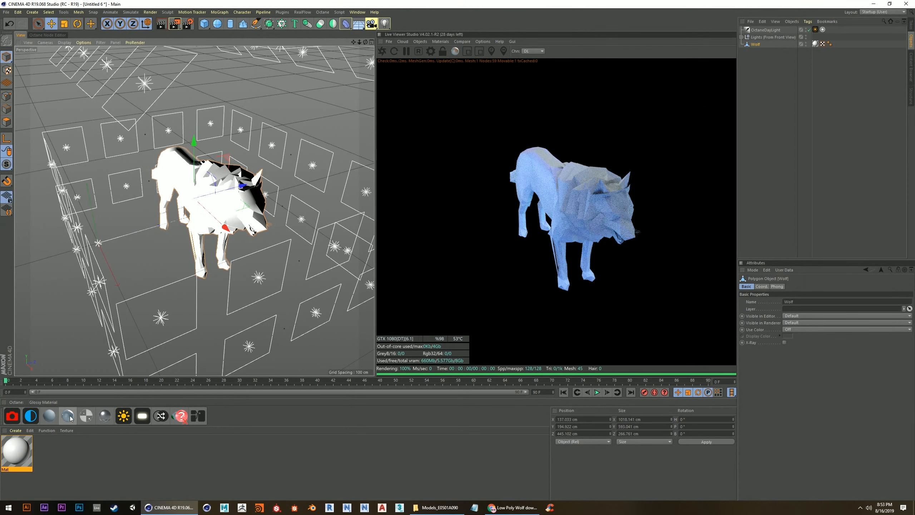
pyautogui.click(110, 417)
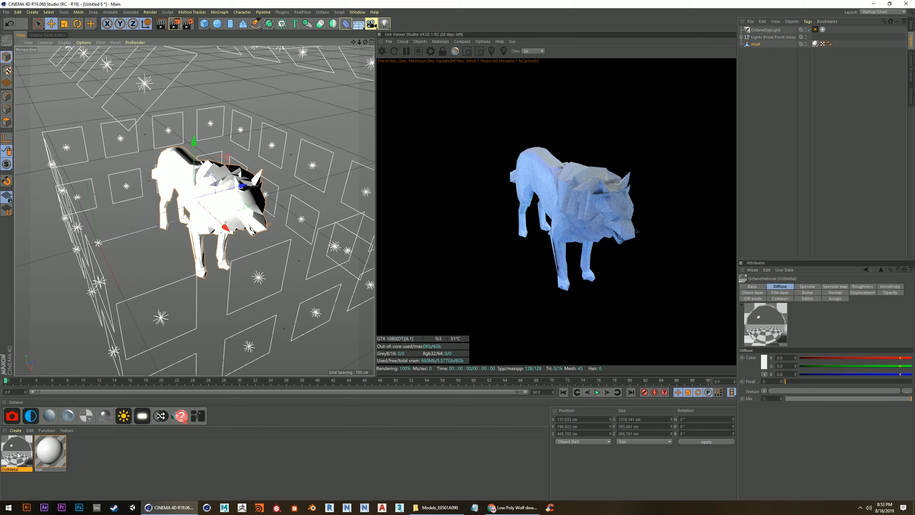
pyautogui.moveTo(17, 455); pyautogui.dragTo(816, 44)
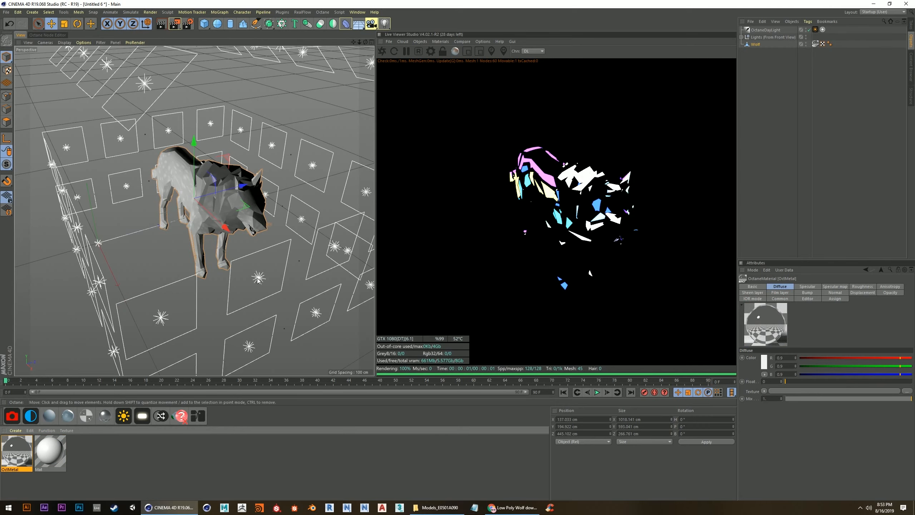
# Set the OctMetal material's roughness float to about 0.055 and close the Material Editor
pyautogui.scroll(-2, 198, 215)
pyautogui.moveTo(198, 214)
pyautogui.keyDown('alt'); pyautogui.mouseDown()
pyautogui.moveTo(109, 183)
pyautogui.moveTo(130, 173)
pyautogui.moveTo(170, 201)
pyautogui.moveTo(236, 207)
pyautogui.moveTo(137, 189)
pyautogui.moveTo(200, 196)
pyautogui.moveTo(187, 223)
pyautogui.moveTo(223, 212)
pyautogui.moveTo(207, 183)
pyautogui.moveTo(223, 191)
pyautogui.moveTo(201, 195)
pyautogui.moveTo(296, 181)
pyautogui.moveTo(239, 185)
pyautogui.moveTo(203, 156)
pyautogui.moveTo(229, 198)
pyautogui.moveTo(246, 204)
pyautogui.moveTo(367, 151)
pyautogui.moveTo(357, 190)
pyautogui.moveTo(236, 165)
pyautogui.moveTo(256, 157)
pyautogui.moveTo(214, 218)
pyautogui.mouseUp(); pyautogui.keyUp('alt')
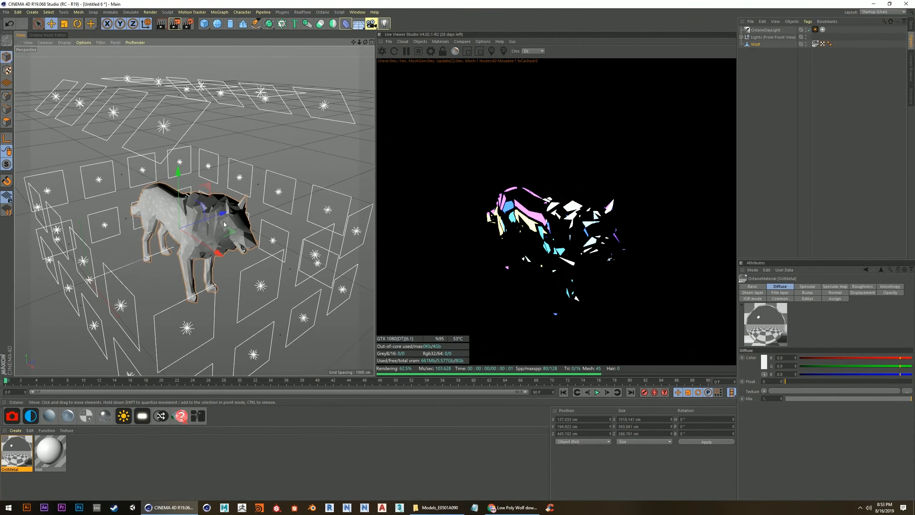
pyautogui.keyDown('alt'); pyautogui.moveTo(209, 245); pyautogui.dragTo(207, 190); pyautogui.keyUp('alt')
pyautogui.scroll(3, 206, 171)
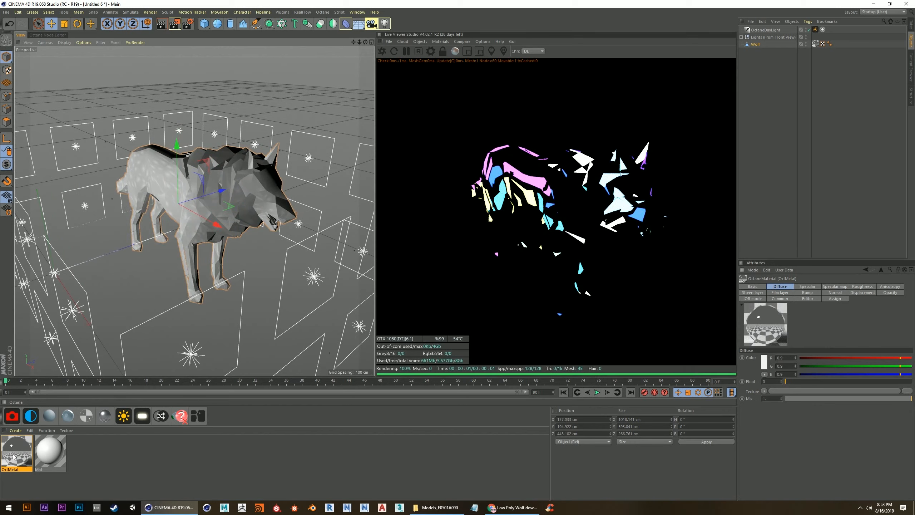
pyautogui.doubleClick(24, 449)
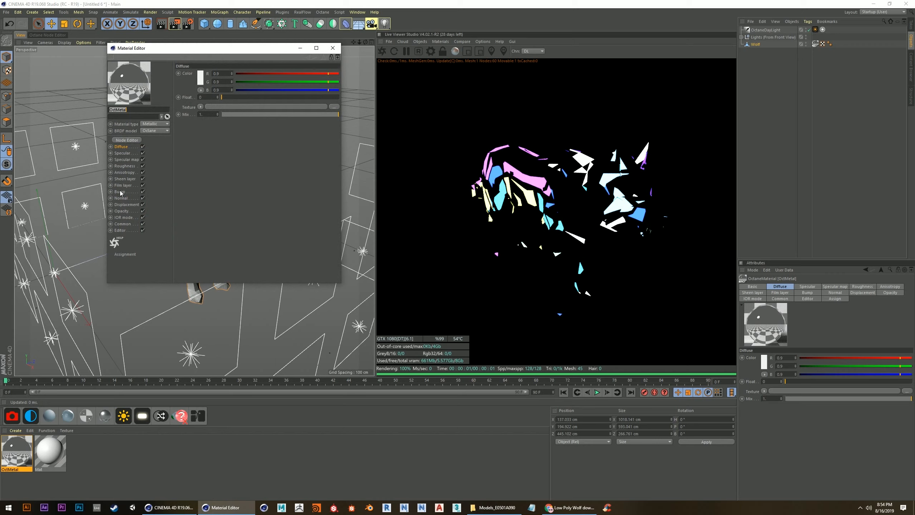
pyautogui.click(125, 167)
pyautogui.moveTo(223, 96); pyautogui.dragTo(228, 96)
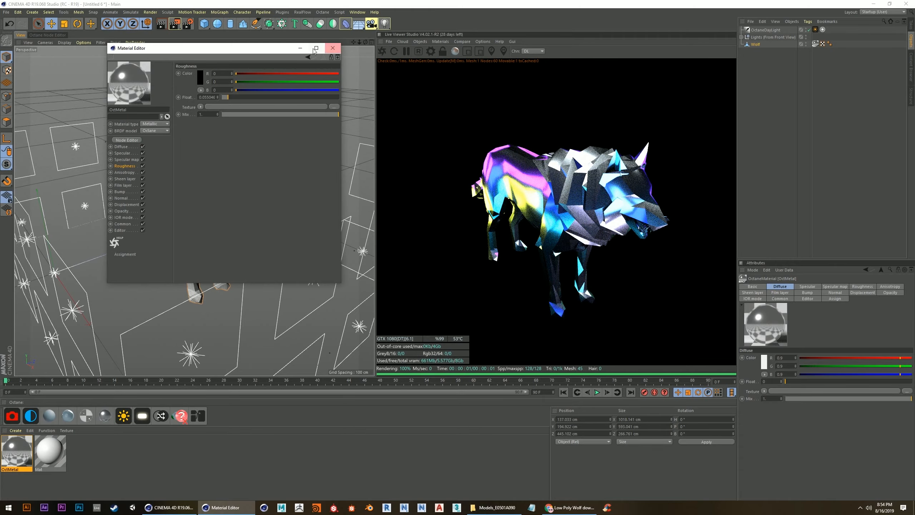
pyautogui.click(332, 48)
# Reopen the OctMetal material and lower its roughness float to 0
pyautogui.keyDown('alt'); pyautogui.moveTo(274, 202); pyautogui.dragTo(320, 215); pyautogui.keyUp('alt')
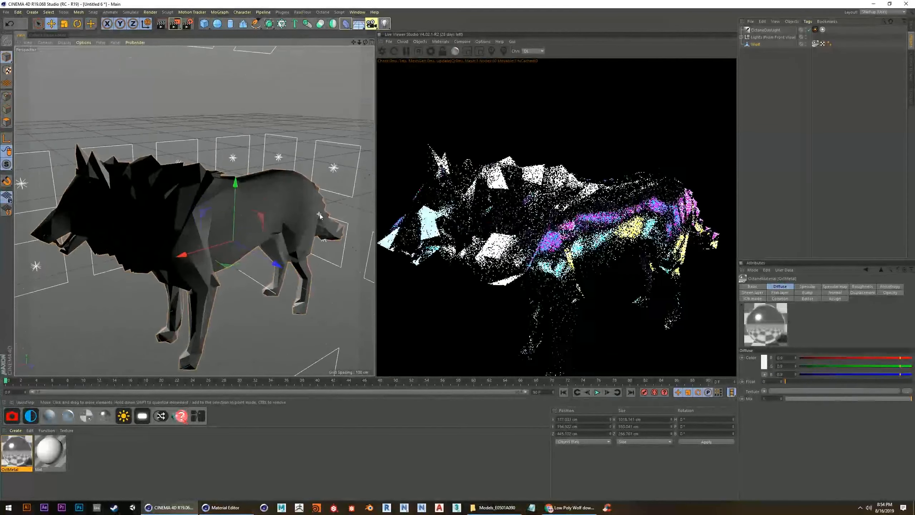
pyautogui.keyDown('alt'); pyautogui.moveTo(231, 201); pyautogui.dragTo(279, 206, button='right'); pyautogui.keyUp('alt')
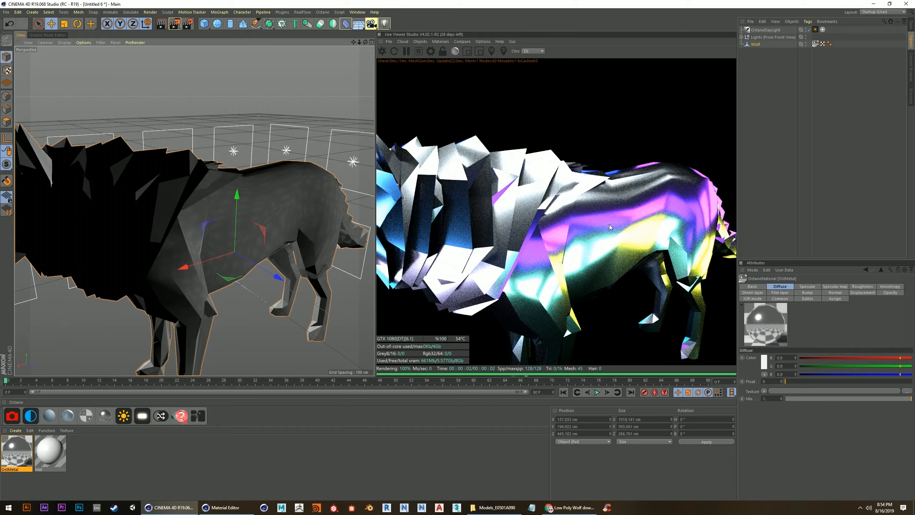
pyautogui.doubleClick(12, 455)
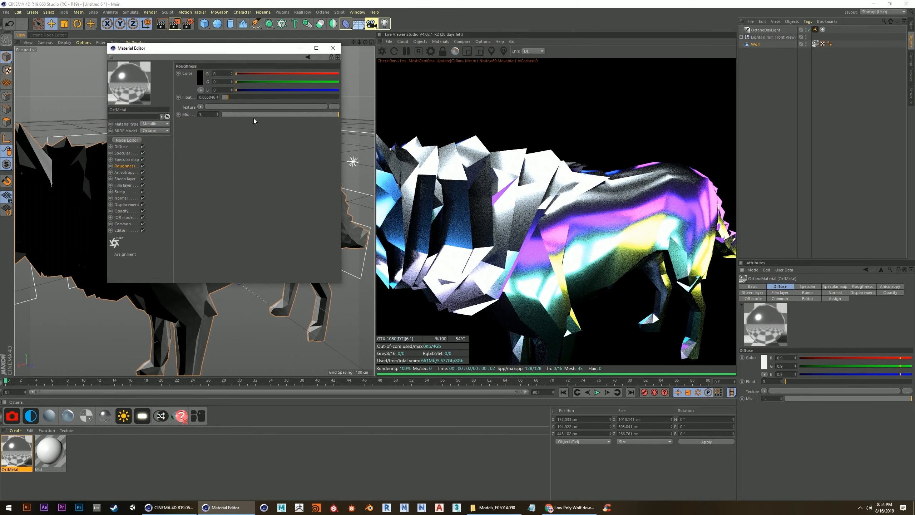
pyautogui.moveTo(229, 96)
pyautogui.mouseDown()
pyautogui.moveTo(267, 97)
pyautogui.moveTo(221, 101)
pyautogui.mouseUp()
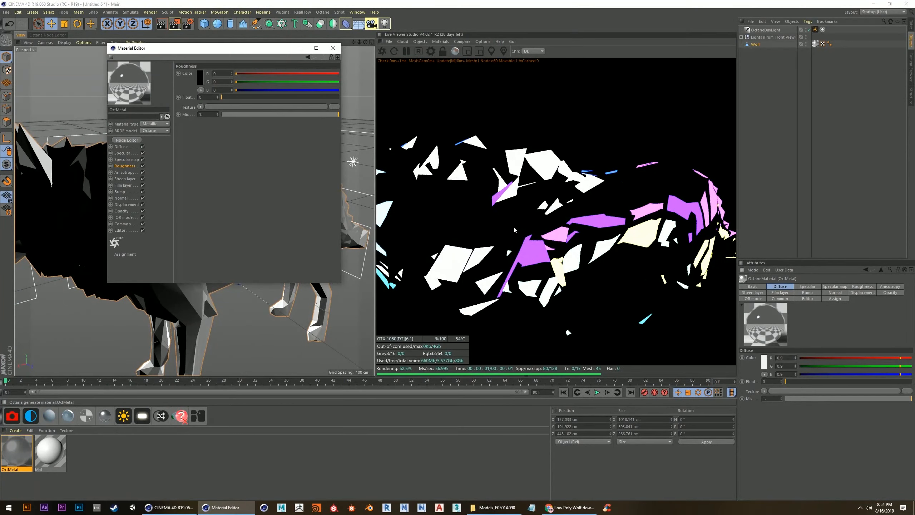
# Set the OctMetal roughness float to about 0.006 and check the wolf's reflections from another angle
pyautogui.keyDown('alt'); pyautogui.moveTo(137, 313); pyautogui.dragTo(204, 292); pyautogui.keyUp('alt')
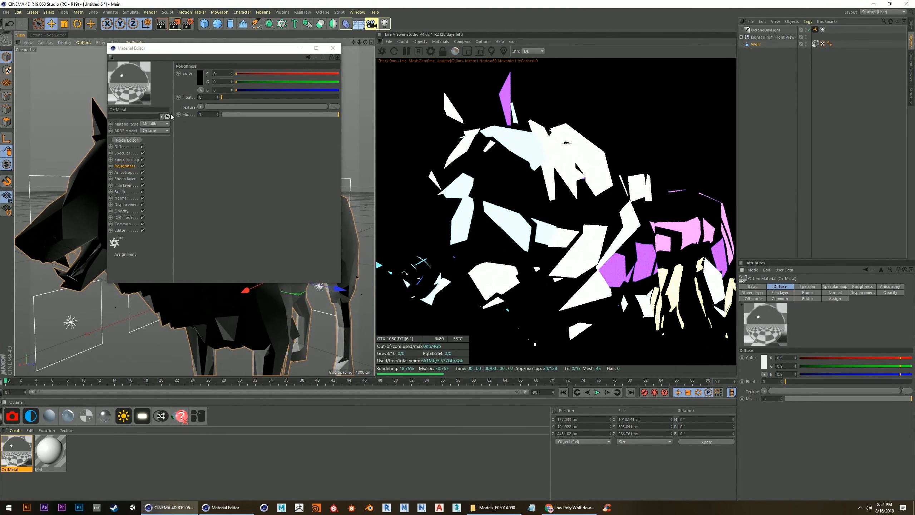
pyautogui.click(223, 97)
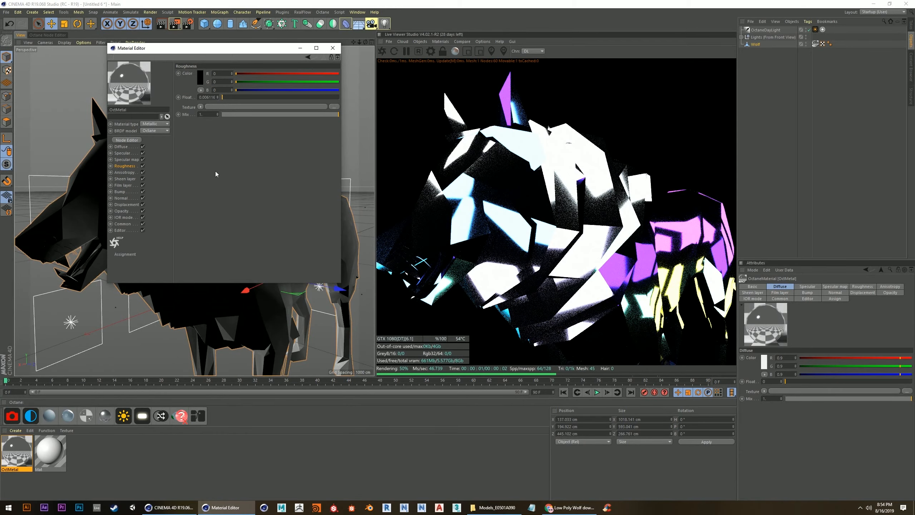
pyautogui.keyDown('alt'); pyautogui.moveTo(246, 322); pyautogui.dragTo(265, 332); pyautogui.keyUp('alt')
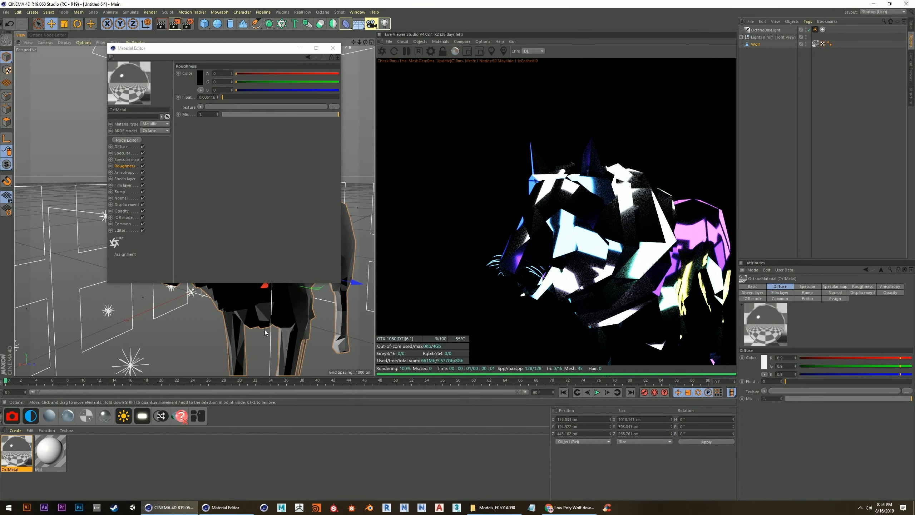
# Set the OctMetal material's roughness float back to 0 and check the wolf's reflections from both sides and the front
pyautogui.moveTo(224, 97); pyautogui.dragTo(182, 106)
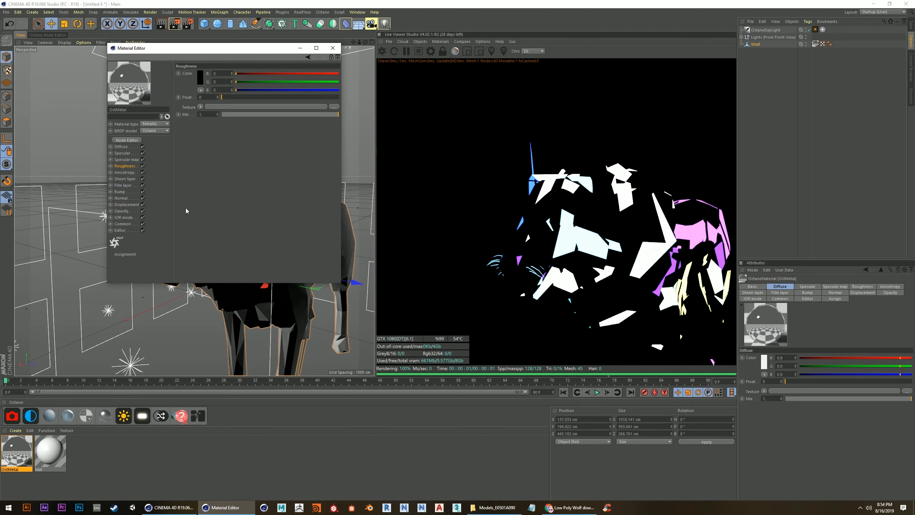
pyautogui.click(332, 48)
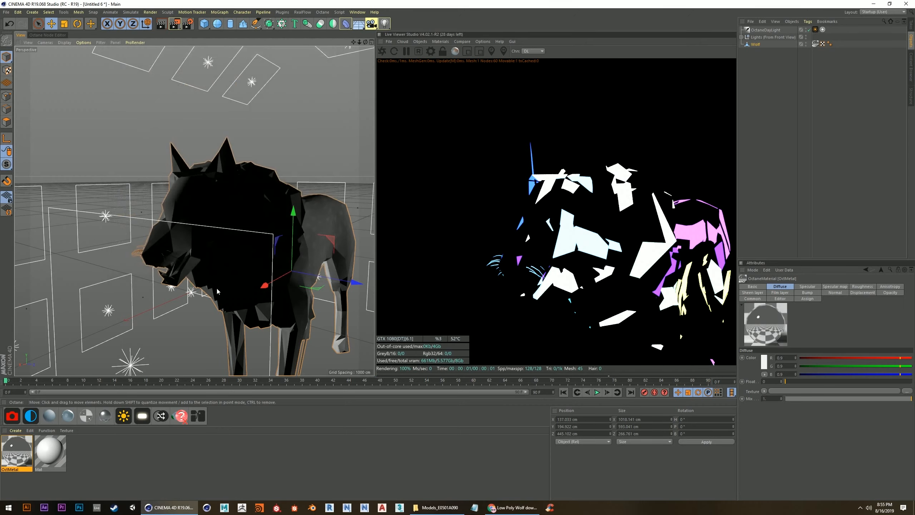
pyautogui.keyDown('alt'); pyautogui.moveTo(216, 287); pyautogui.dragTo(272, 212); pyautogui.keyUp('alt')
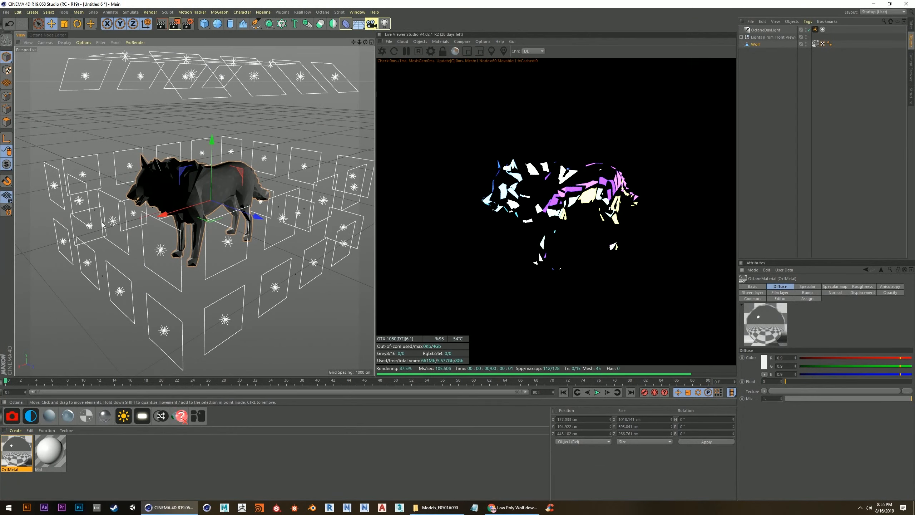
pyautogui.scroll(5, 211, 207)
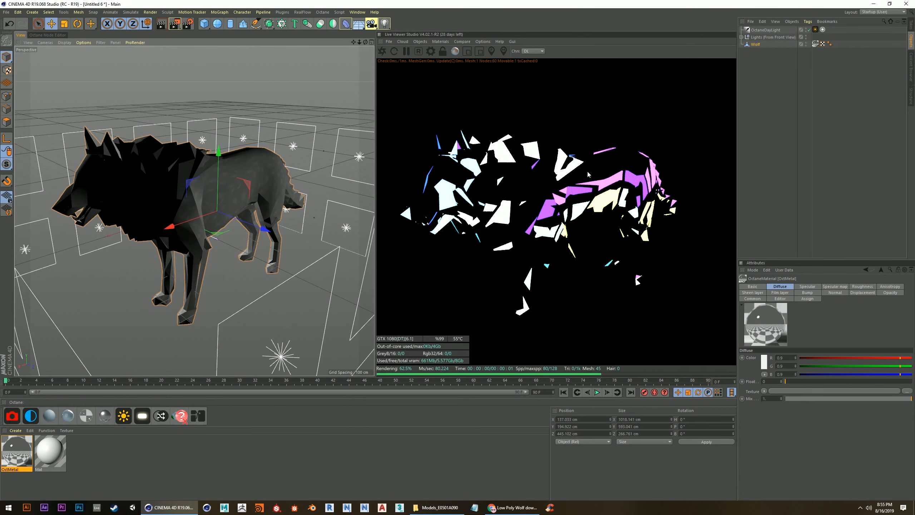
pyautogui.scroll(-5, 240, 238)
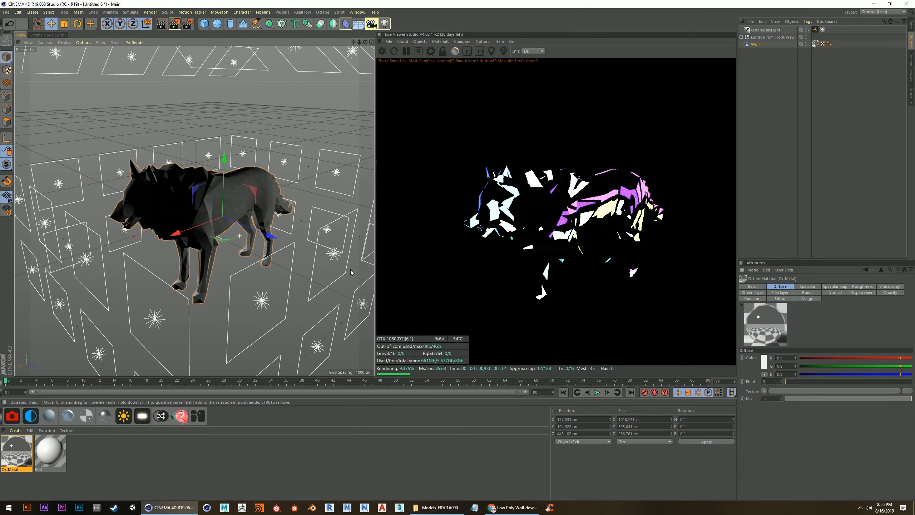
pyautogui.scroll(5, 181, 216)
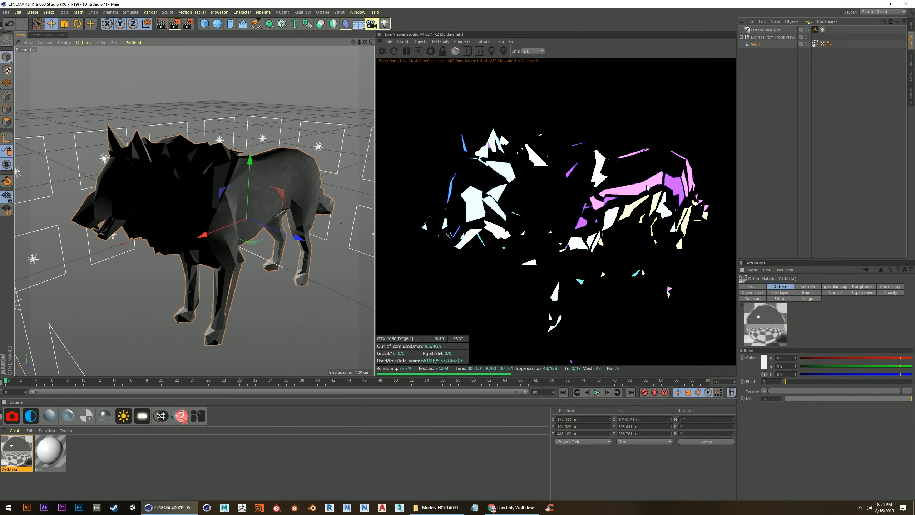
pyautogui.keyDown('alt'); pyautogui.moveTo(268, 209); pyautogui.dragTo(191, 191); pyautogui.keyUp('alt')
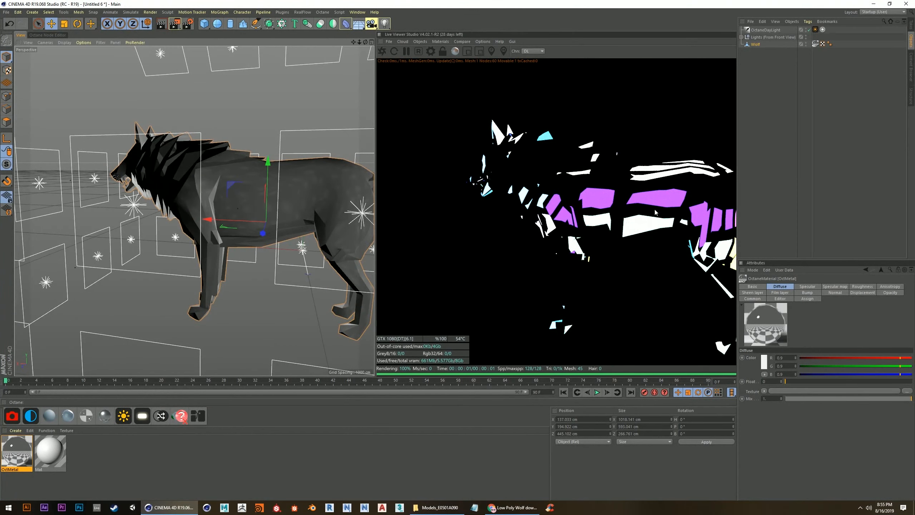
pyautogui.keyDown('alt'); pyautogui.moveTo(255, 245); pyautogui.dragTo(400, 253); pyautogui.keyUp('alt')
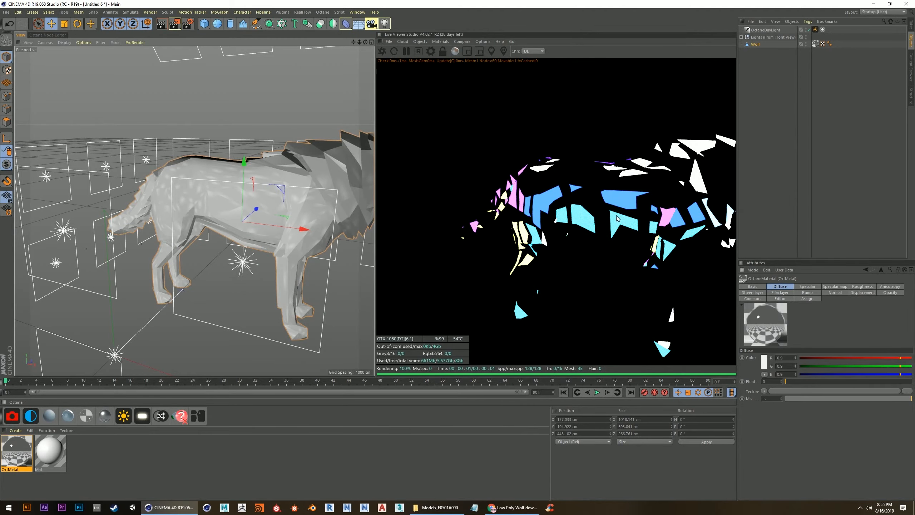
pyautogui.keyDown('alt'); pyautogui.moveTo(255, 257); pyautogui.dragTo(221, 231); pyautogui.keyUp('alt')
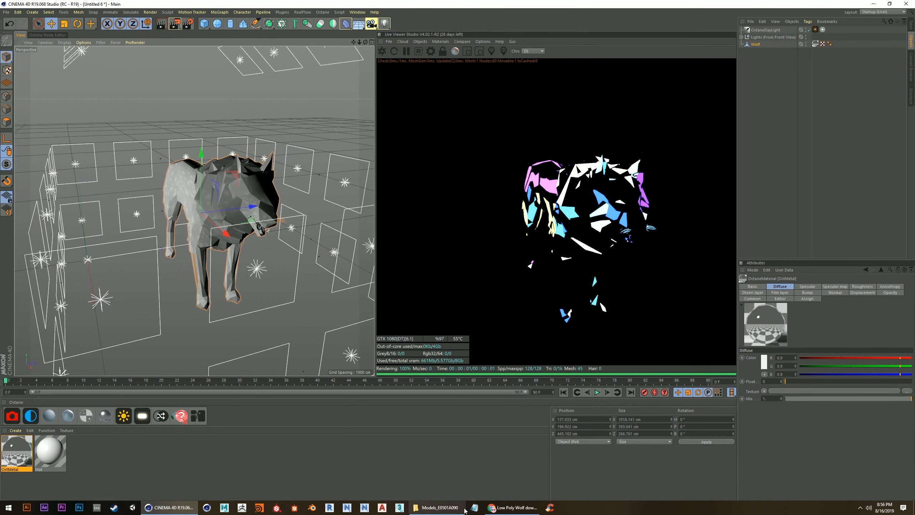
# Switch to Chrome and download the free Frog model in OBJ format from TurboSquid
pyautogui.click(526, 511)
pyautogui.click(742, 6)
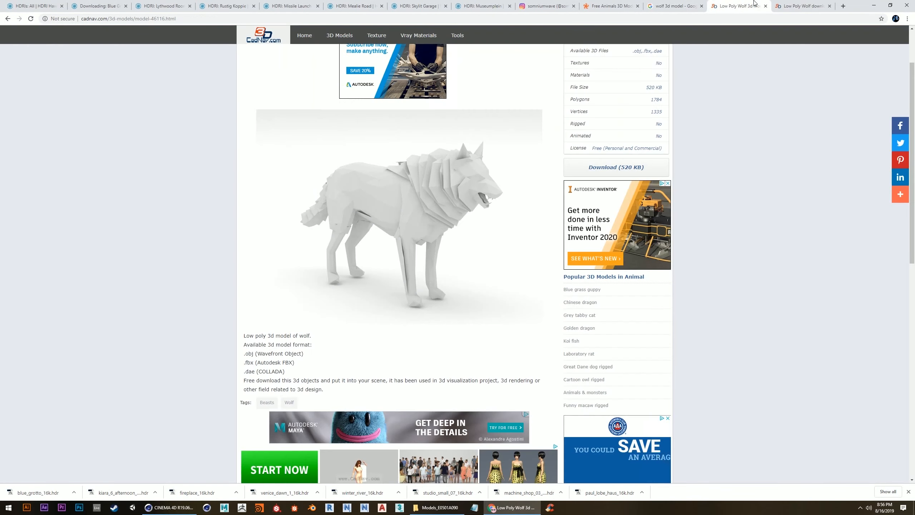
pyautogui.click(674, 6)
pyautogui.click(609, 6)
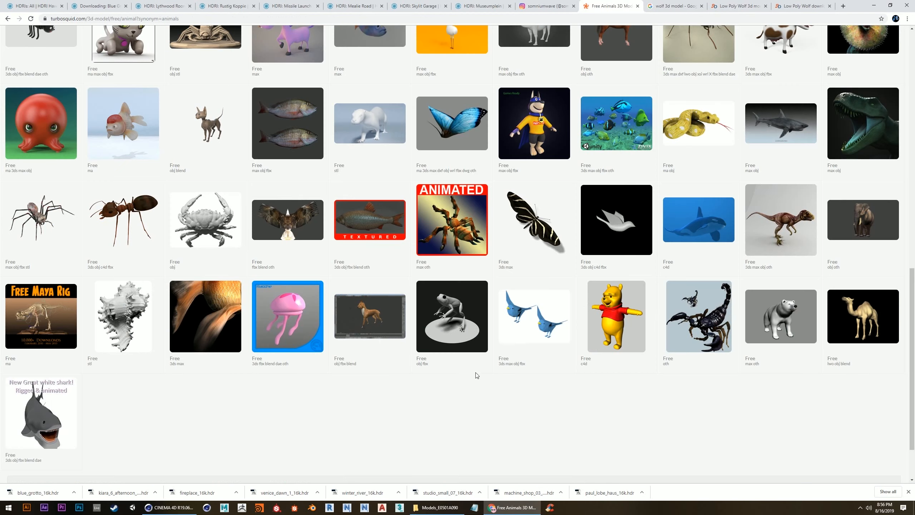
pyautogui.click(470, 300)
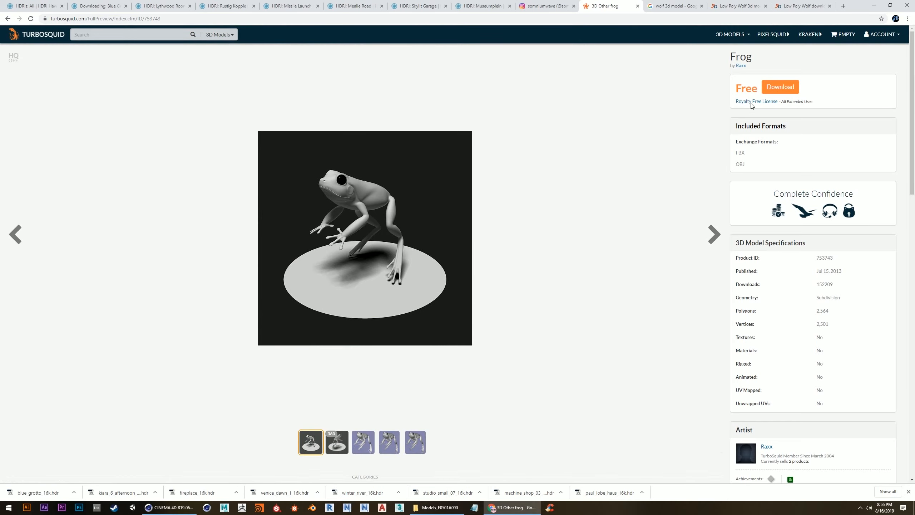
pyautogui.click(781, 87)
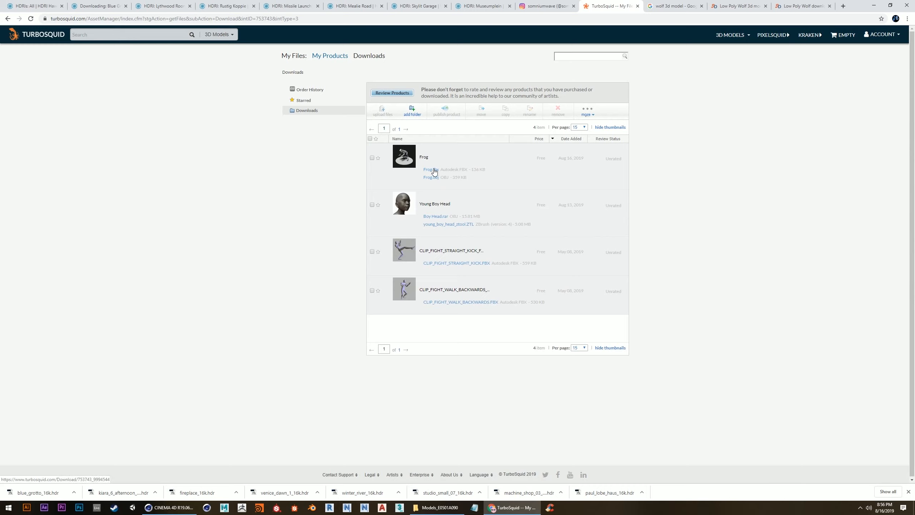
pyautogui.click(431, 178)
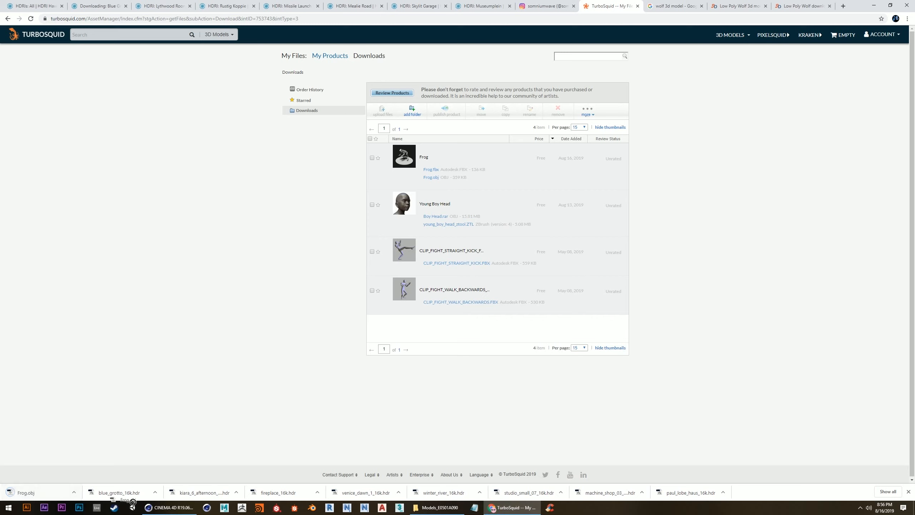
# Switch back to Cinema 4D and import the downloaded Frog.obj with the default OBJ import settings
pyautogui.click(170, 507)
pyautogui.moveTo(319, 241); pyautogui.dragTo(319, 241)
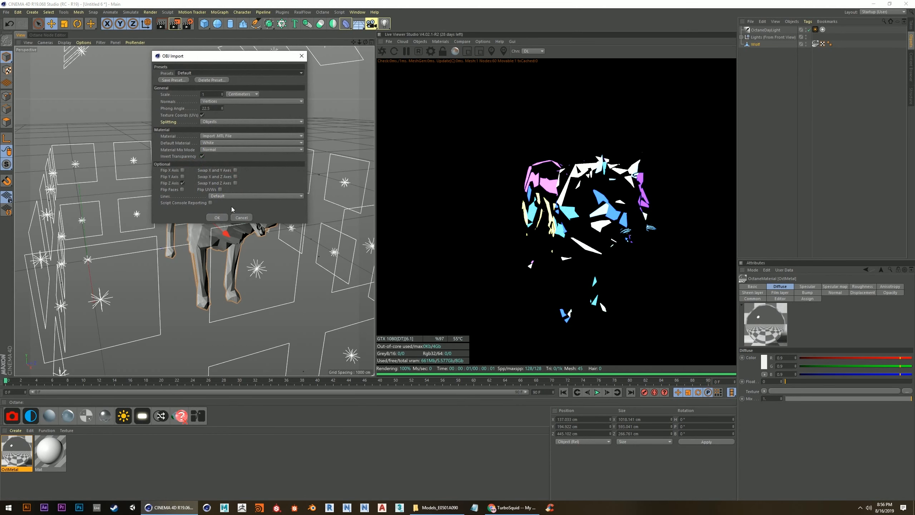
pyautogui.click(289, 220)
pyautogui.click(195, 159)
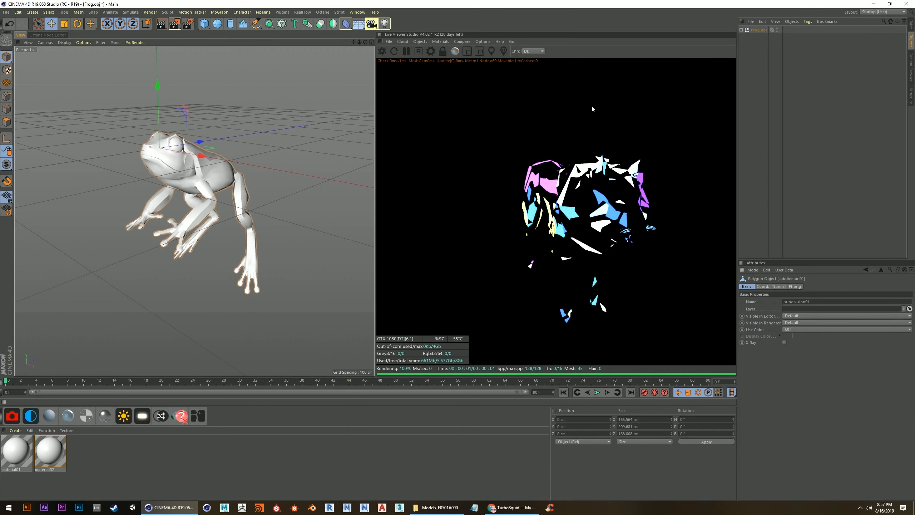
# Connect the frog's three subdivision meshes into one new polygon object, keeping the originals
pyautogui.click(741, 31)
pyautogui.click(772, 38)
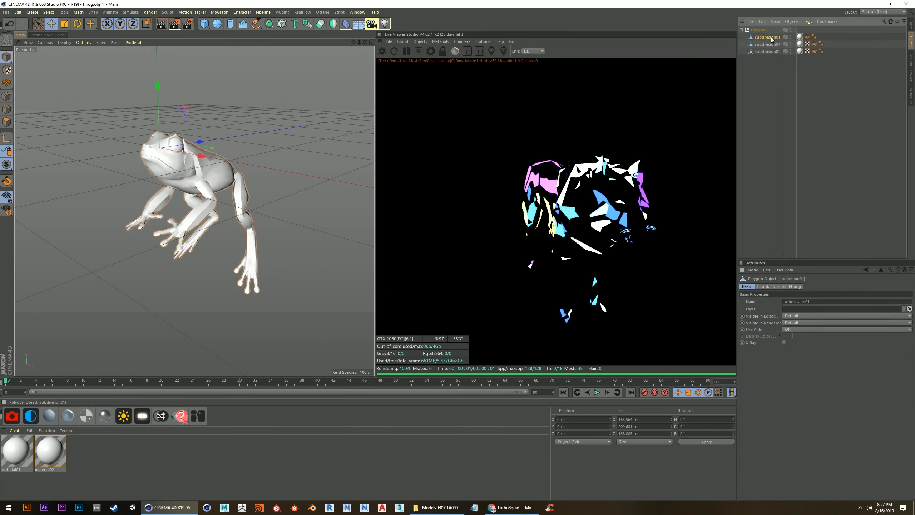
pyautogui.click(770, 59)
pyautogui.click(771, 37)
pyautogui.keyDown('shift'); pyautogui.click(770, 49); pyautogui.keyUp('shift')
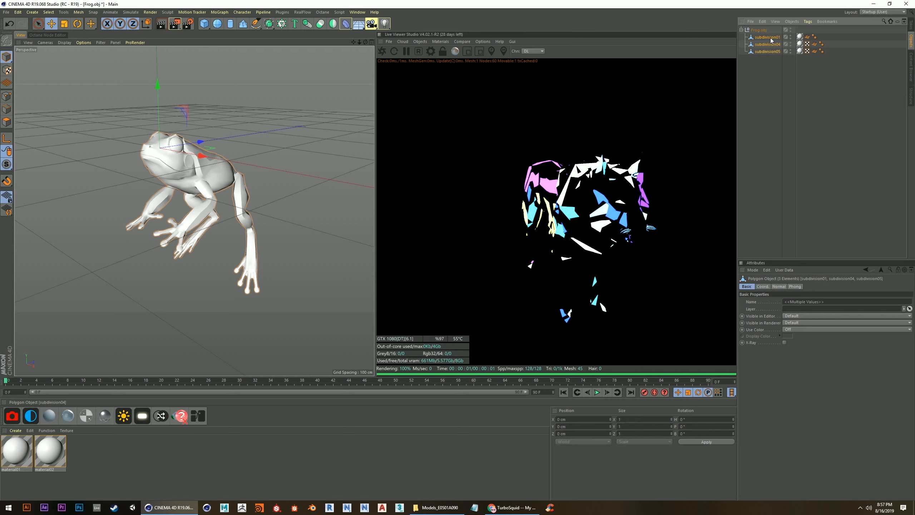
pyautogui.rightClick(771, 38)
pyautogui.click(805, 250)
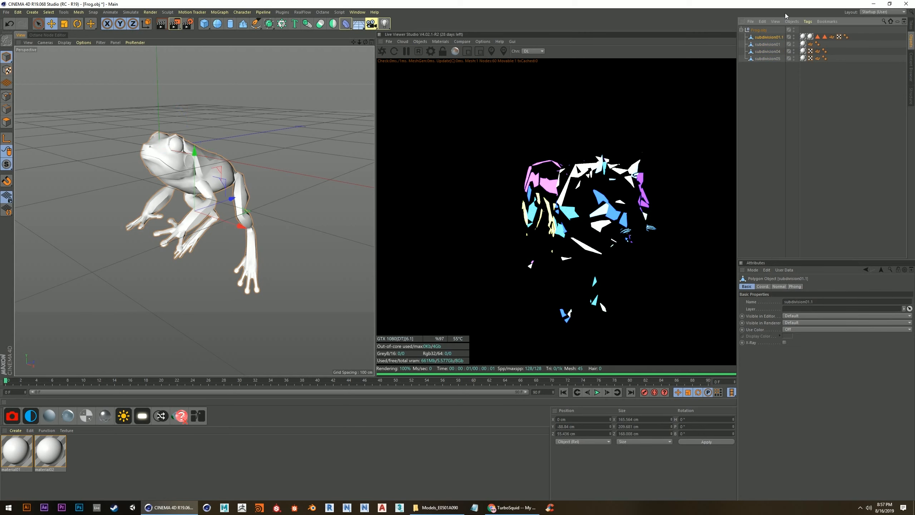
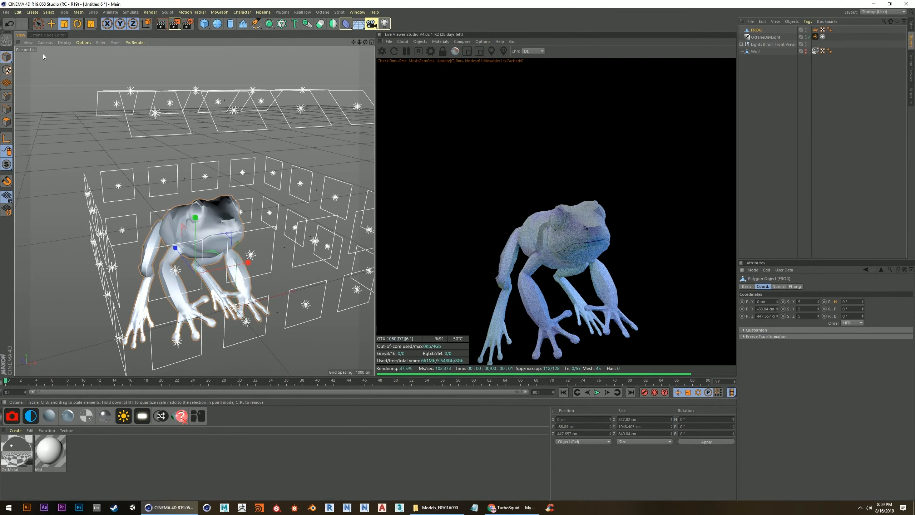
# Set the FROG mesh's scale to 4 on the X, Y and Z axes
pyautogui.click(51, 23)
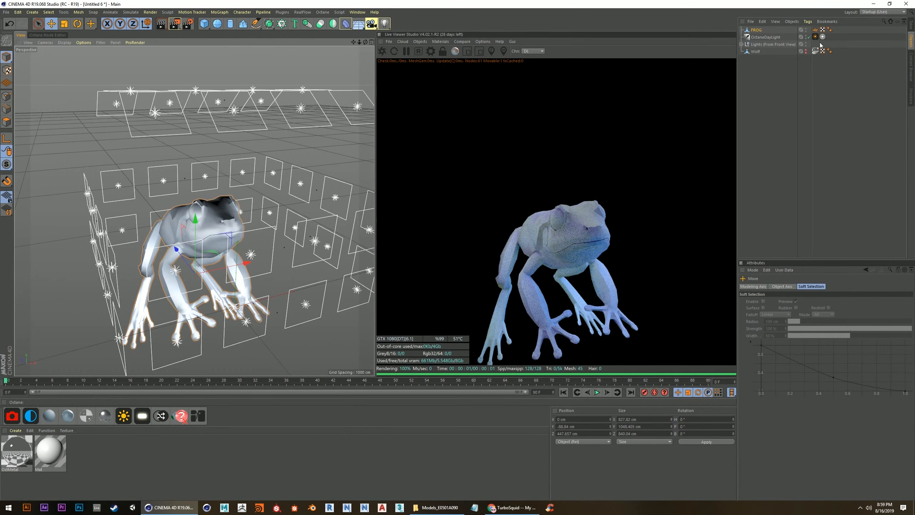
pyautogui.click(761, 30)
pyautogui.click(815, 301)
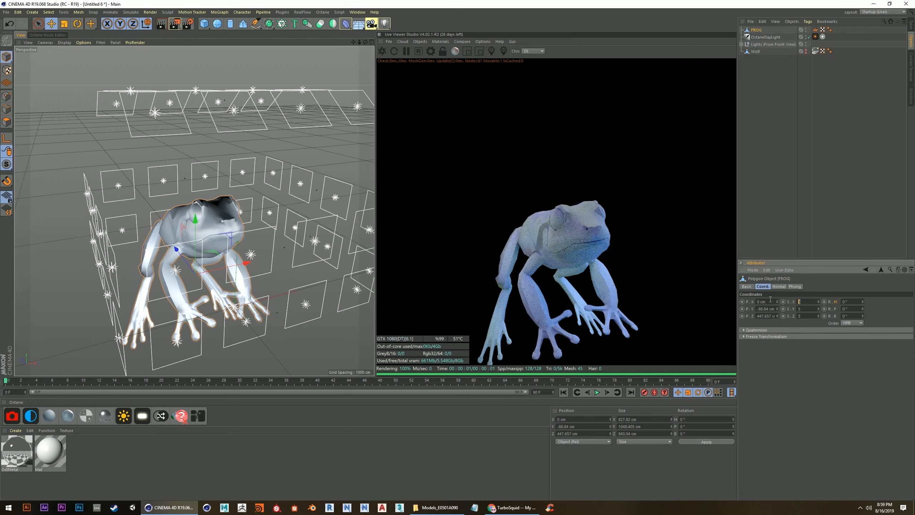
pyautogui.write('4')
pyautogui.press('Tab')
pyautogui.write('4')
pyautogui.press('Tab')
pyautogui.write('4')
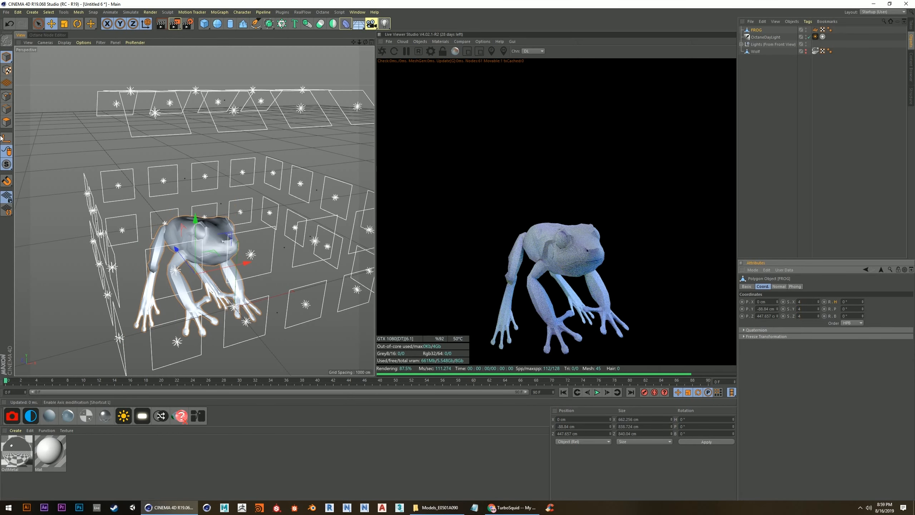
# Move the FROG mesh within the light enclosure to about X 141 cm and Y 122 cm
pyautogui.keyDown('alt'); pyautogui.moveTo(162, 246); pyautogui.dragTo(201, 223); pyautogui.keyUp('alt')
pyautogui.moveTo(145, 270); pyautogui.dragTo(191, 272)
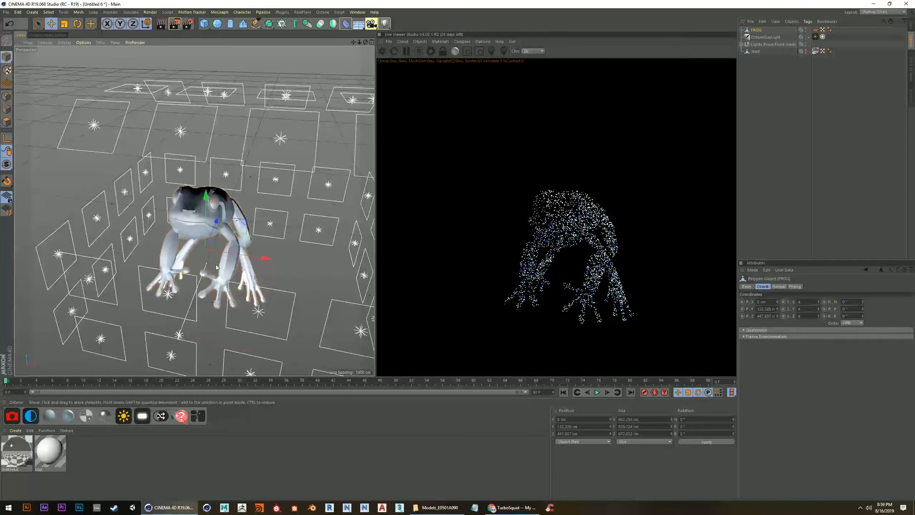
pyautogui.moveTo(260, 255); pyautogui.dragTo(261, 235)
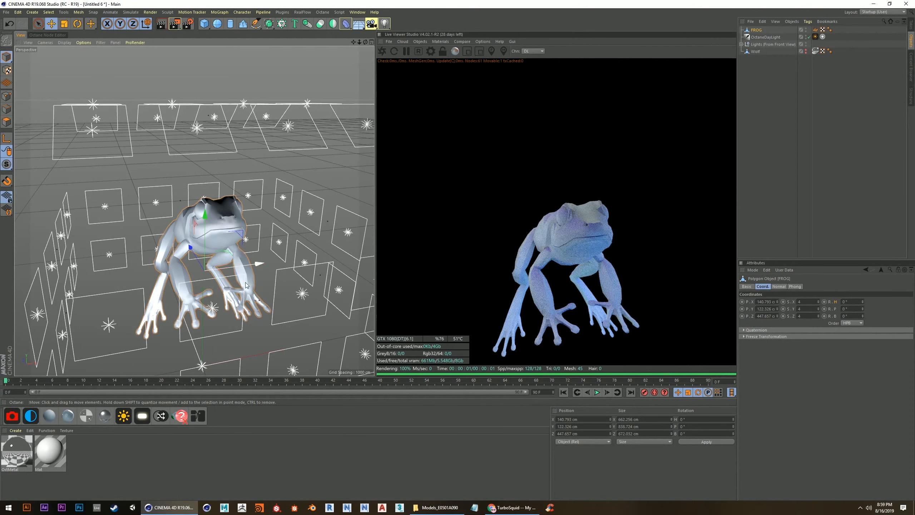
# Apply the OctMetal material to the FROG mesh and check its reflections up close and from farther away
pyautogui.moveTo(16, 455); pyautogui.dragTo(20, 452)
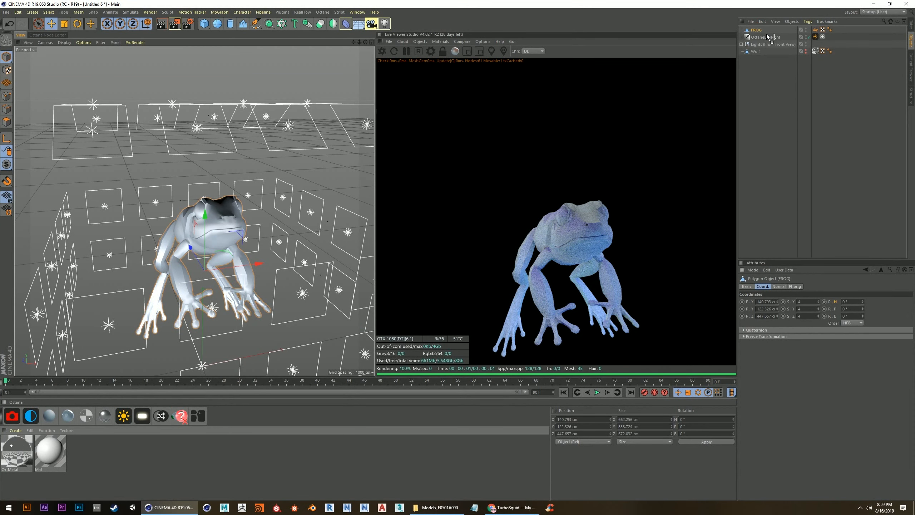
pyautogui.moveTo(760, 31); pyautogui.dragTo(762, 31)
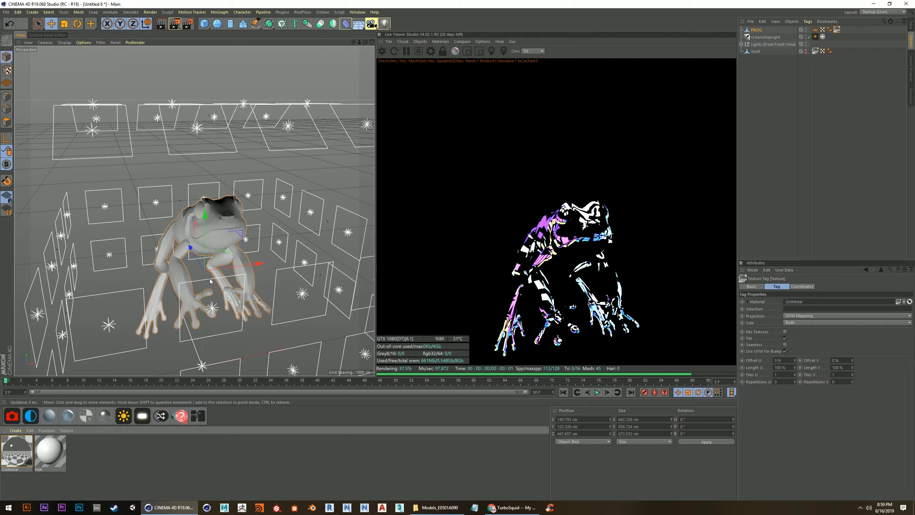
pyautogui.keyDown('alt'); pyautogui.moveTo(211, 279); pyautogui.dragTo(269, 289); pyautogui.keyUp('alt')
pyautogui.scroll(3, 91, 229)
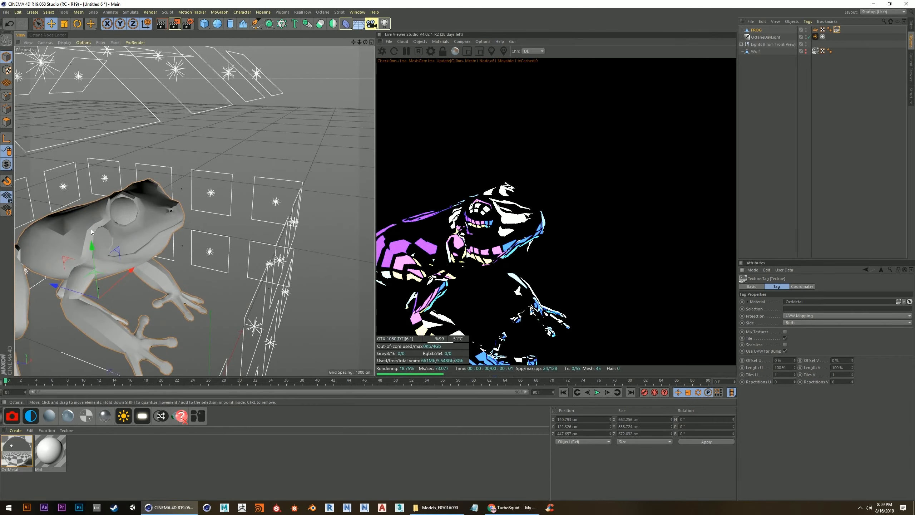
pyautogui.scroll(2, 90, 229)
pyautogui.keyDown('alt'); pyautogui.moveTo(128, 201); pyautogui.dragTo(272, 202); pyautogui.keyUp('alt')
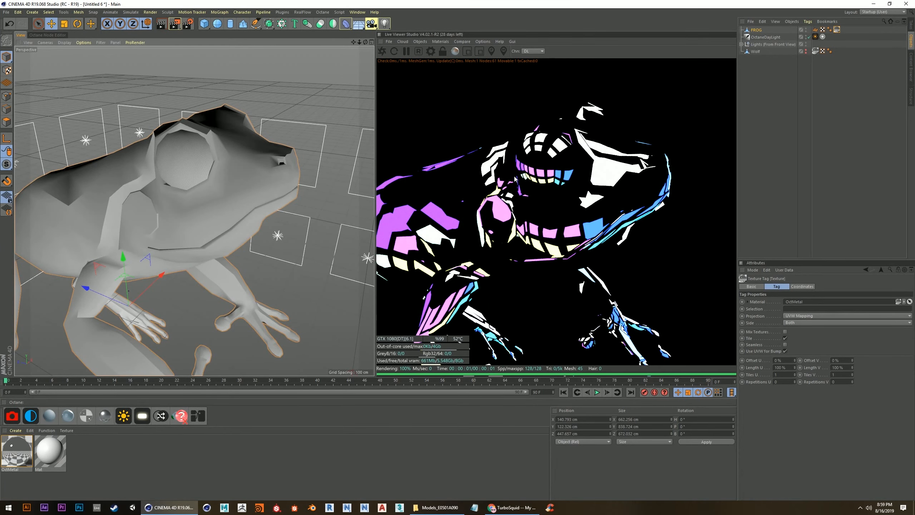
pyautogui.scroll(3, 544, 177)
pyautogui.scroll(-3, 546, 176)
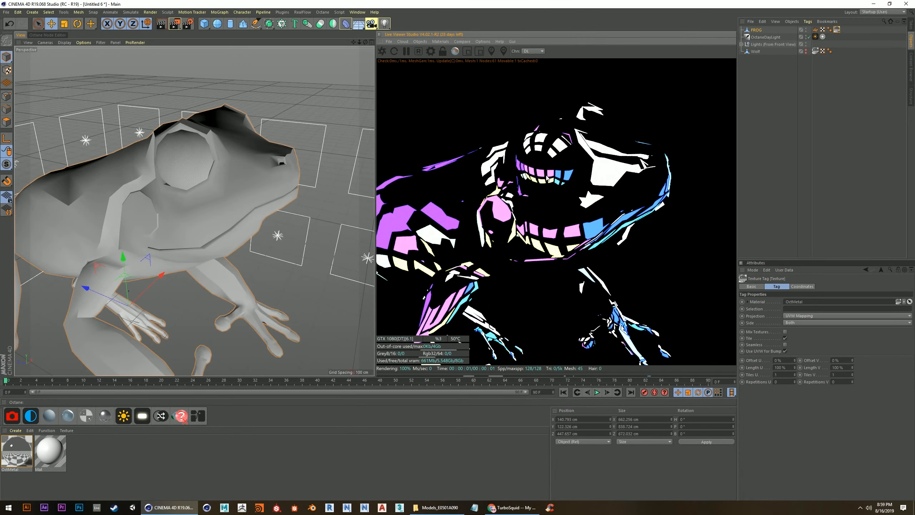
pyautogui.scroll(-8, 243, 190)
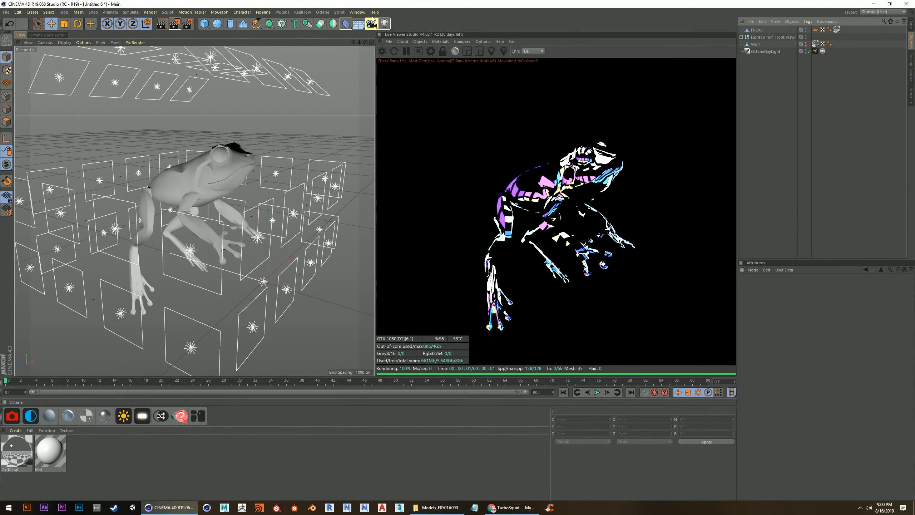
# Add a Displacer deformer and make it a child of the FROG mesh
pyautogui.click(346, 26)
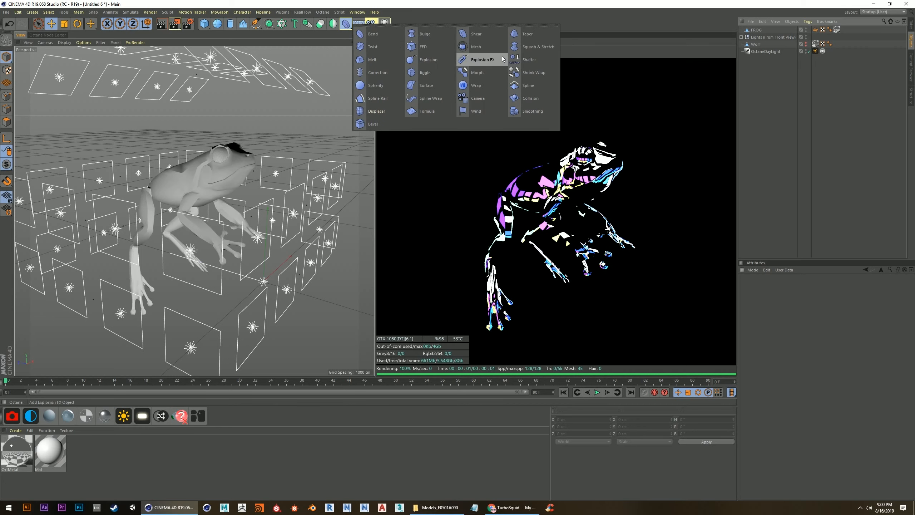
pyautogui.click(376, 111)
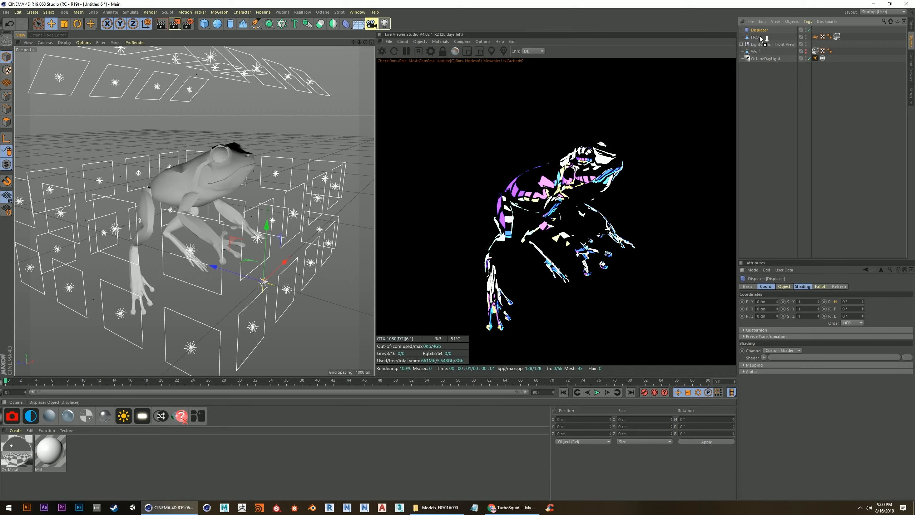
pyautogui.moveTo(762, 38); pyautogui.dragTo(759, 37)
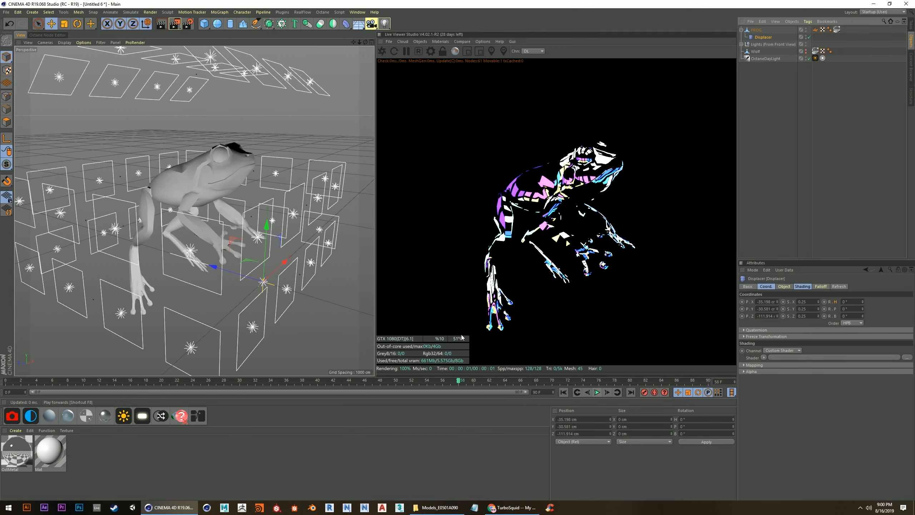
pyautogui.scroll(10, 155, 188)
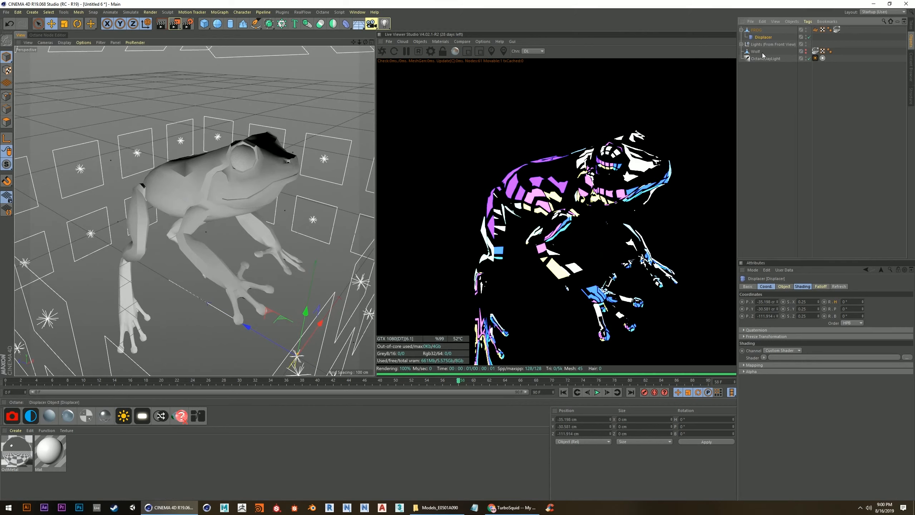
# Load a Noise shader as the Displacer's custom displacement shader
pyautogui.click(787, 287)
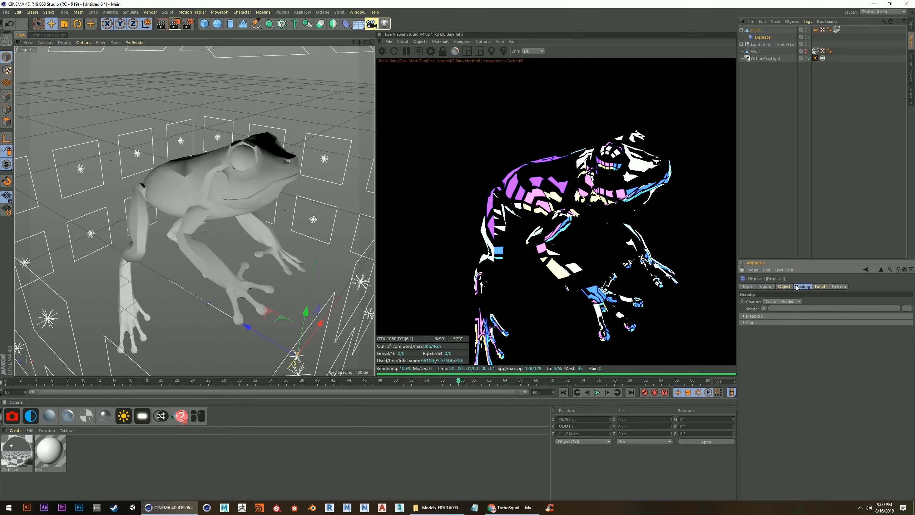
pyautogui.click(803, 287)
pyautogui.click(787, 287)
pyautogui.click(803, 287)
pyautogui.click(765, 309)
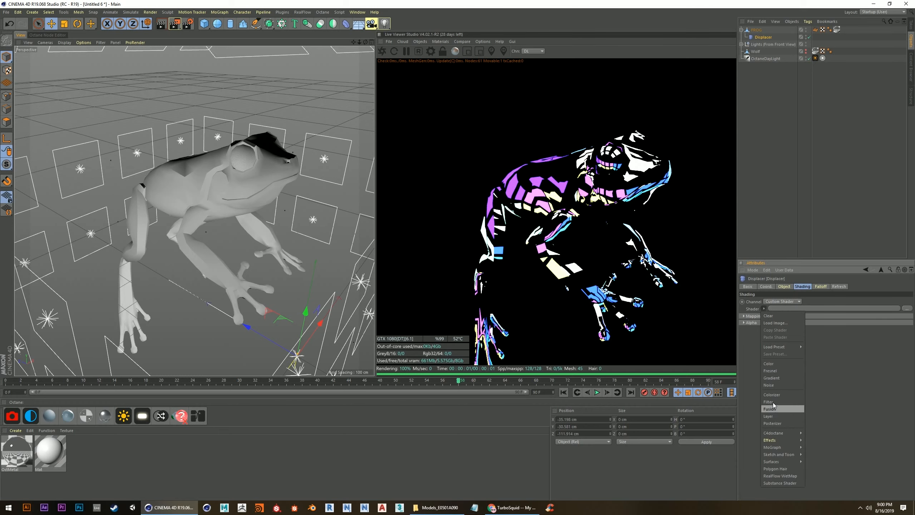
pyautogui.click(772, 385)
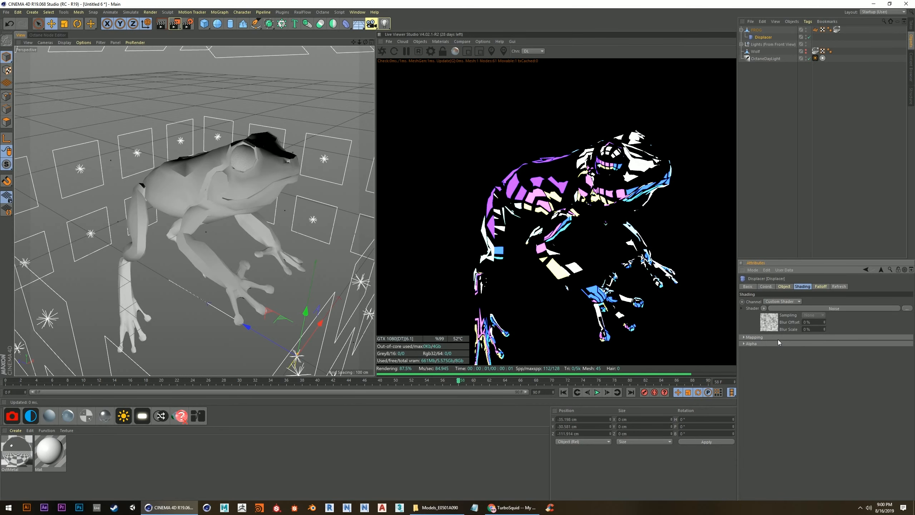
# Set the Noise shader's animation speed to 0.5
pyautogui.click(769, 323)
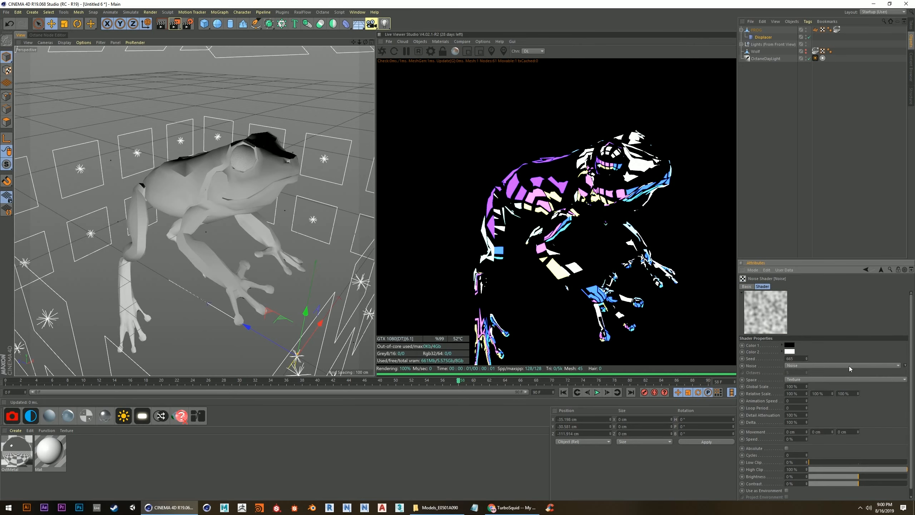
pyautogui.moveTo(858, 393)
pyautogui.mouseDown()
pyautogui.moveTo(870, 407)
pyautogui.moveTo(862, 433)
pyautogui.moveTo(858, 384)
pyautogui.moveTo(861, 394)
pyautogui.mouseUp()
pyautogui.write('.5')
pyautogui.press('Return')
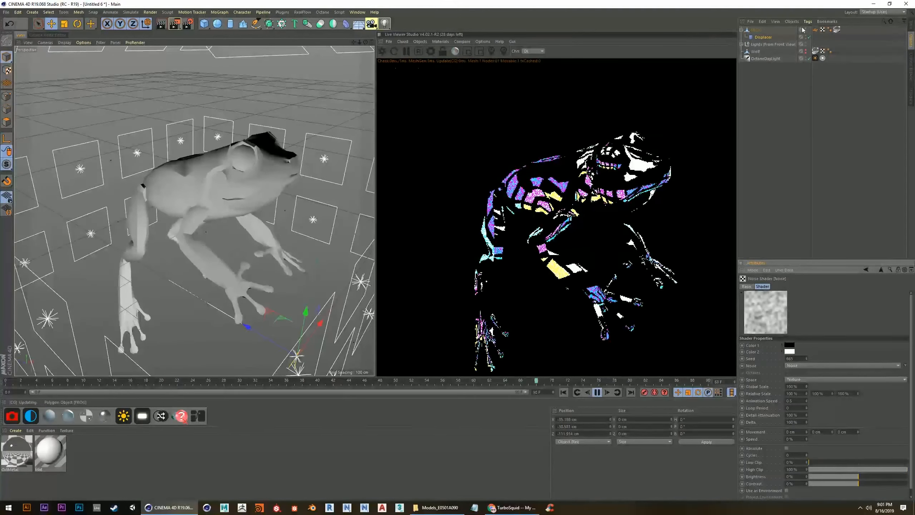
# Set the Displacer's height to 111 cm and view the animated deformation up close
pyautogui.click(763, 38)
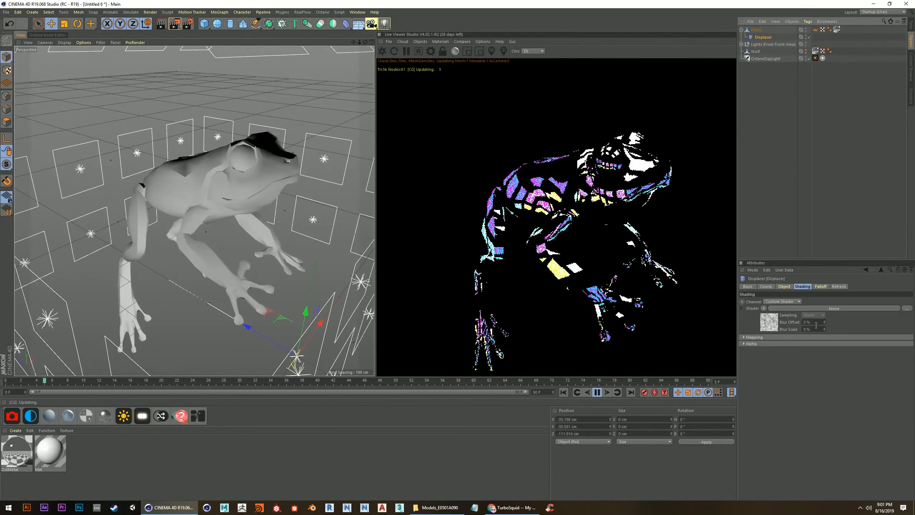
pyautogui.click(785, 287)
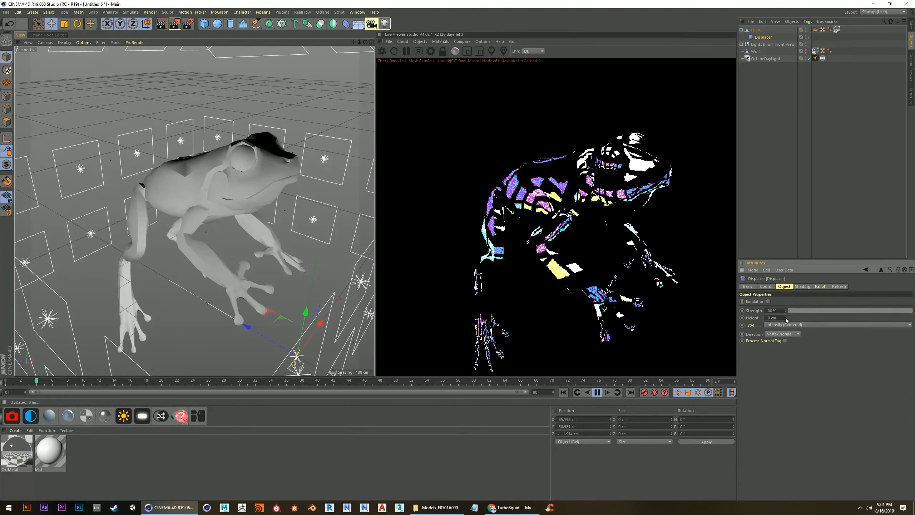
pyautogui.moveTo(786, 318); pyautogui.dragTo(787, 319)
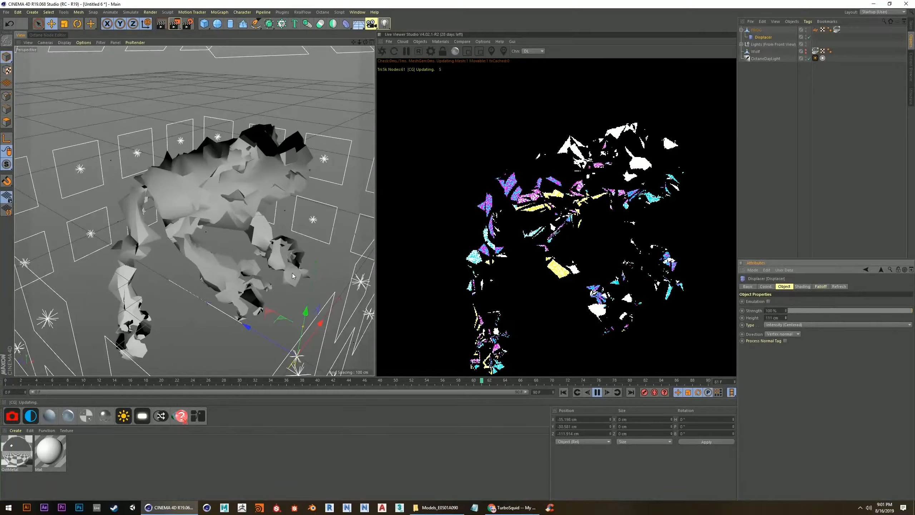
pyautogui.keyDown('alt'); pyautogui.moveTo(243, 201); pyautogui.dragTo(189, 206); pyautogui.keyUp('alt')
pyautogui.scroll(2, 187, 204)
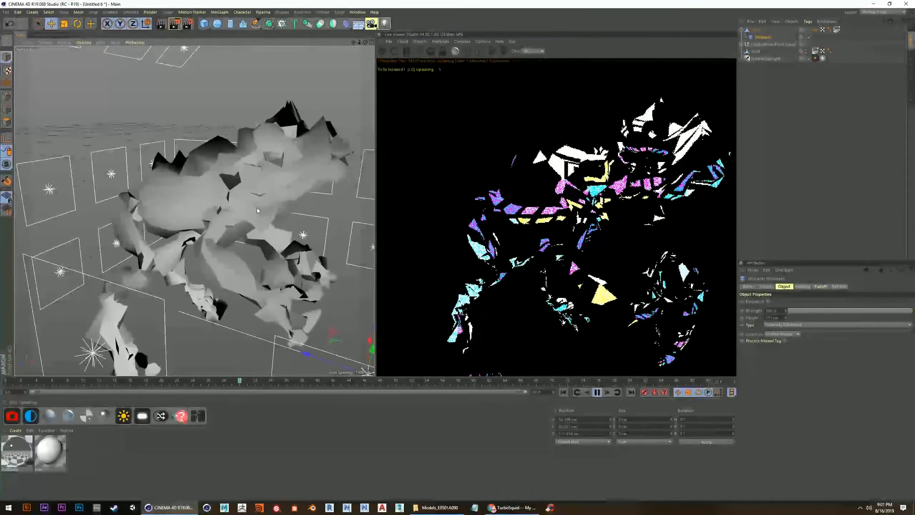
# Lower the Displacer's strength to 28 %, trying weaker and negative values while playing the animation
pyautogui.click(598, 392)
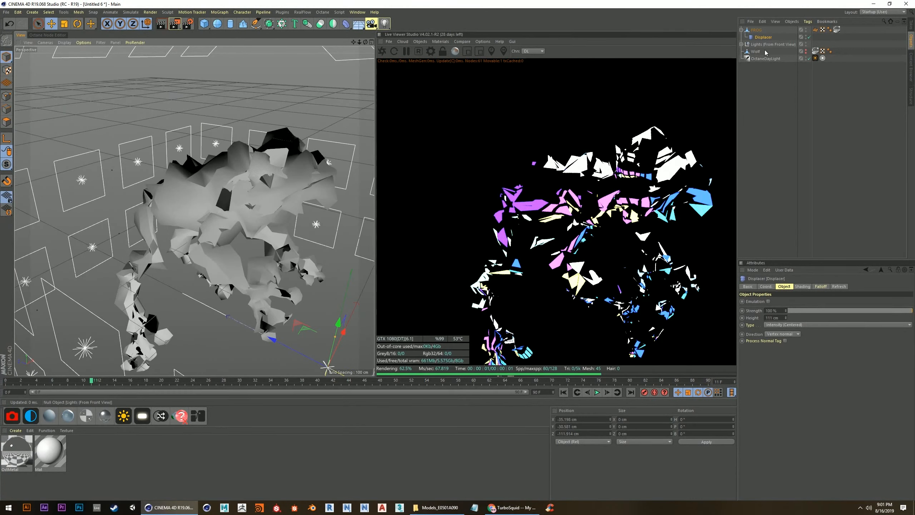
pyautogui.moveTo(831, 309); pyautogui.dragTo(880, 309)
pyautogui.click(597, 392)
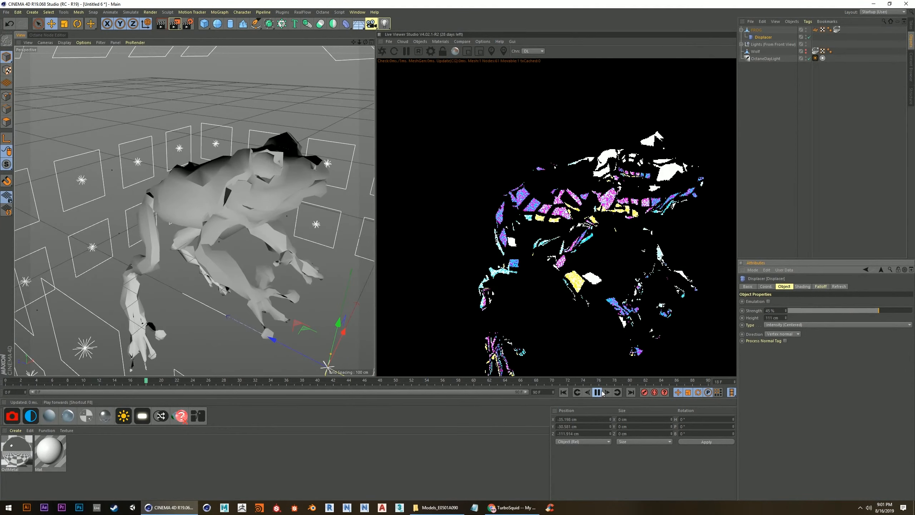
pyautogui.click(876, 310)
pyautogui.moveTo(877, 314); pyautogui.dragTo(858, 316)
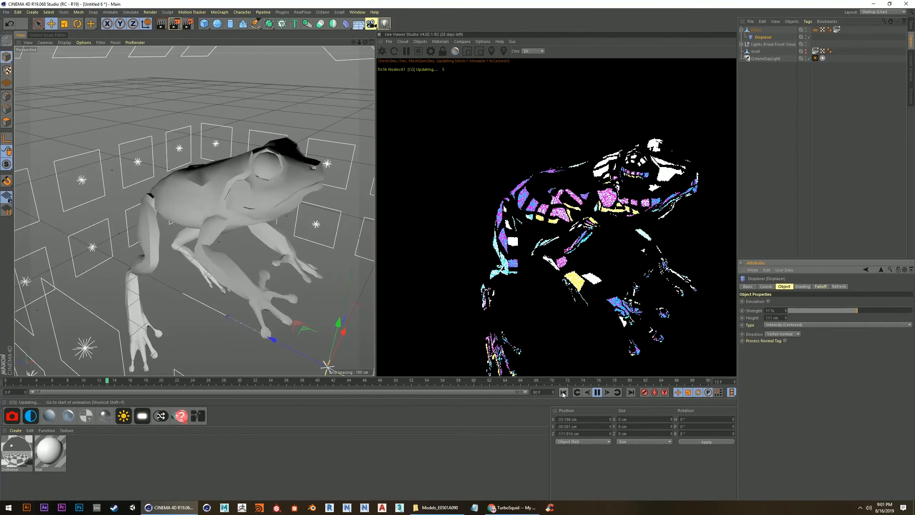
pyautogui.moveTo(861, 310); pyautogui.dragTo(836, 313)
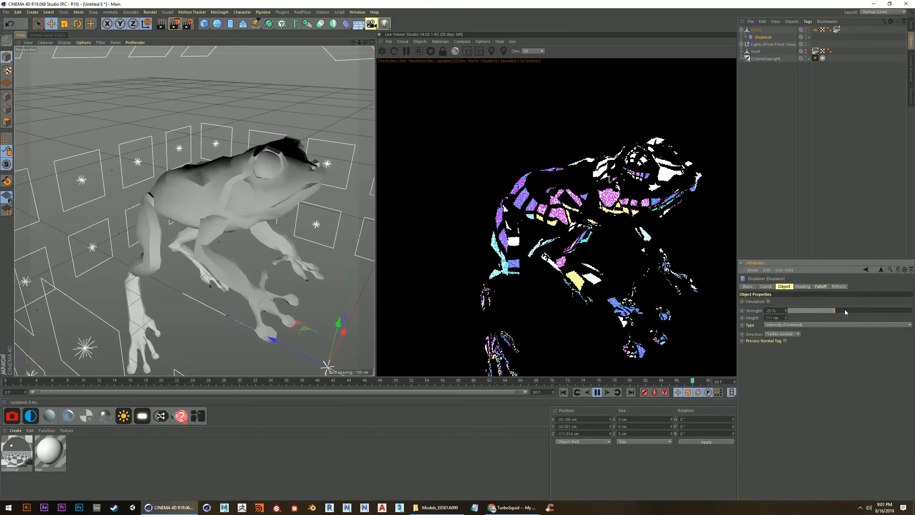
pyautogui.moveTo(845, 310); pyautogui.dragTo(868, 312)
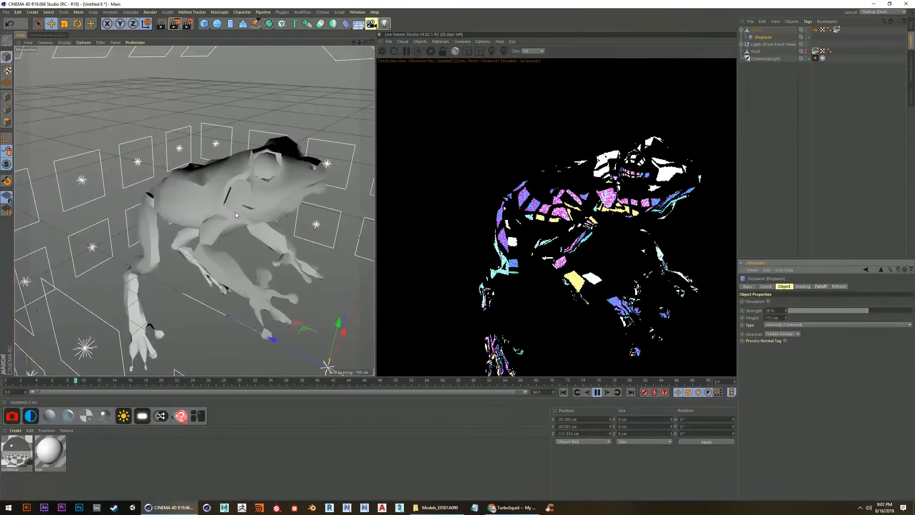
# Show polygon lines over the shaded viewport display and examine the frog's mesh density
pyautogui.click(64, 43)
pyautogui.click(78, 60)
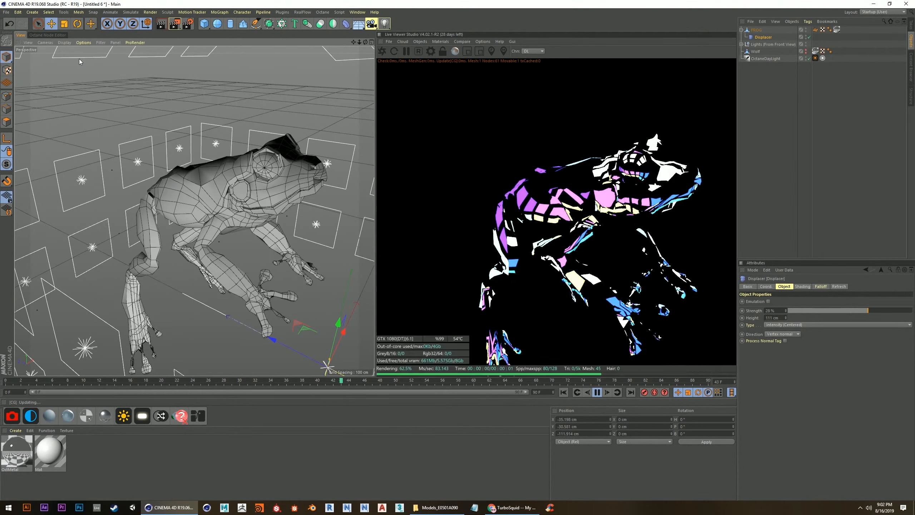
pyautogui.scroll(5, 213, 190)
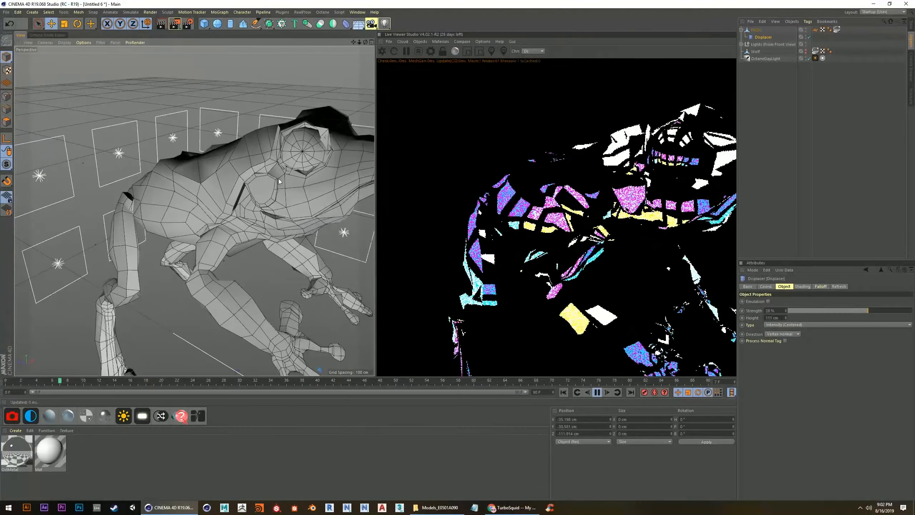
pyautogui.scroll(-5, 176, 251)
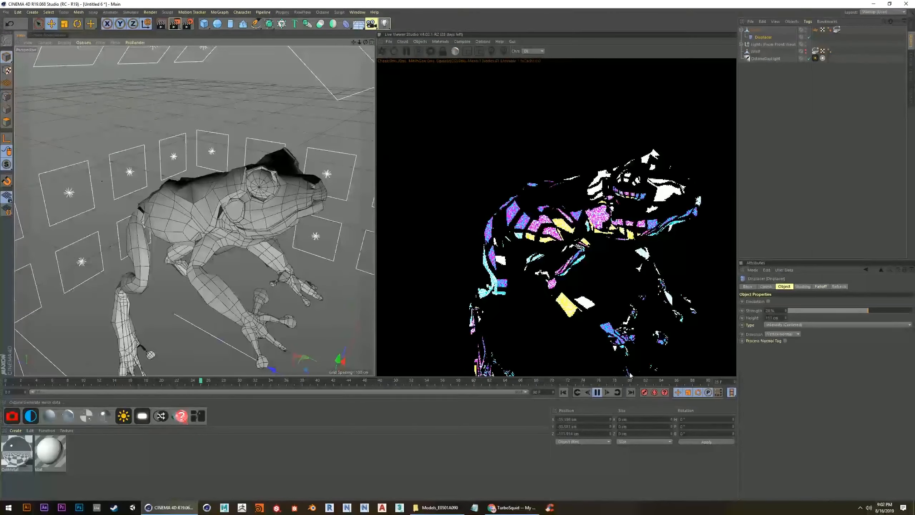
pyautogui.scroll(-2, 257, 241)
pyautogui.scroll(3, 260, 250)
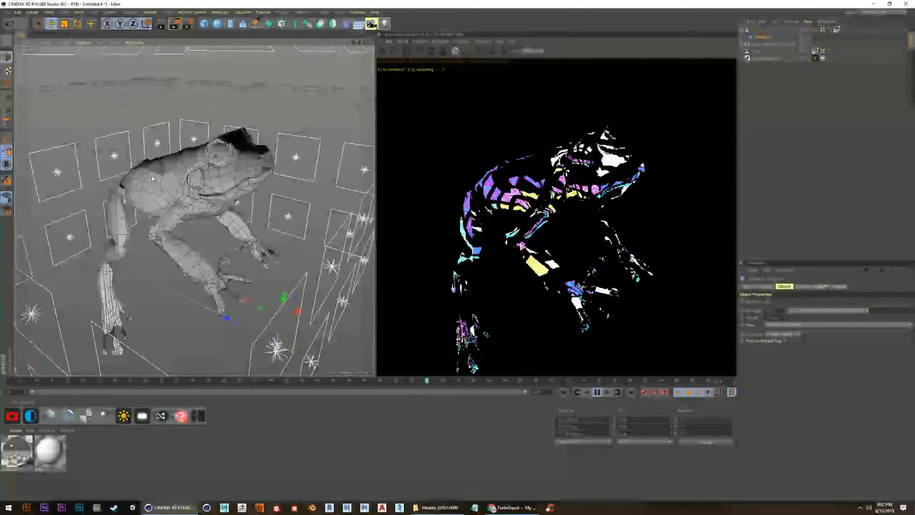
# Return the animation to its first frame and move the Displacer out of the FROG mesh's hierarchy
pyautogui.click(597, 392)
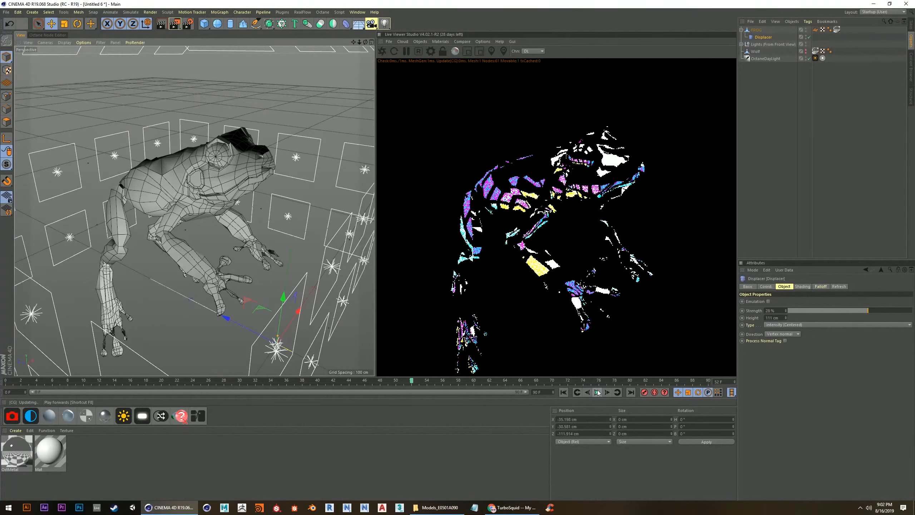
pyautogui.click(563, 392)
pyautogui.moveTo(763, 38); pyautogui.dragTo(768, 67)
# Add a Subdivision Surface and make the FROG mesh its child
pyautogui.click(756, 30)
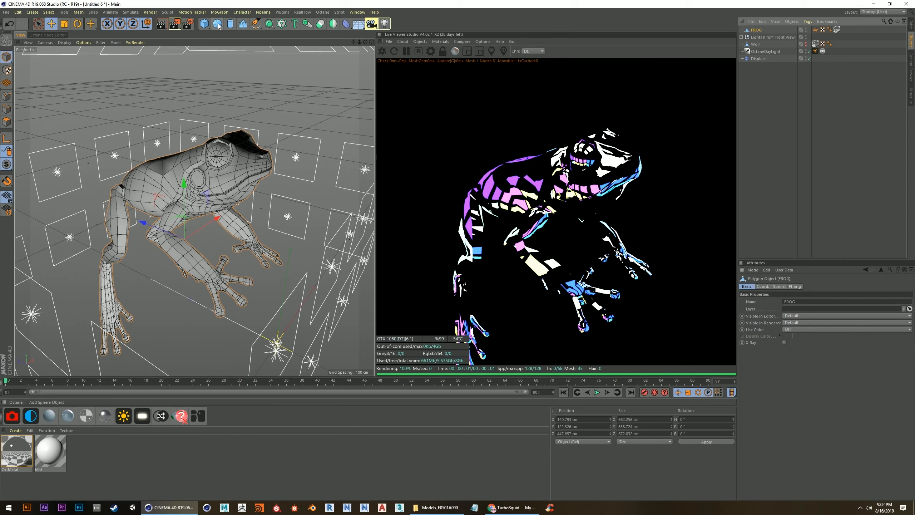
pyautogui.click(270, 24)
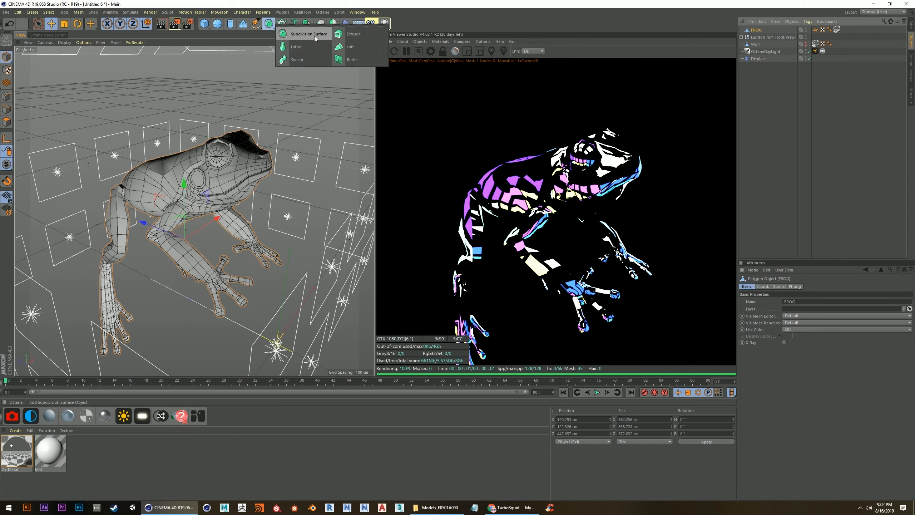
pyautogui.click(305, 34)
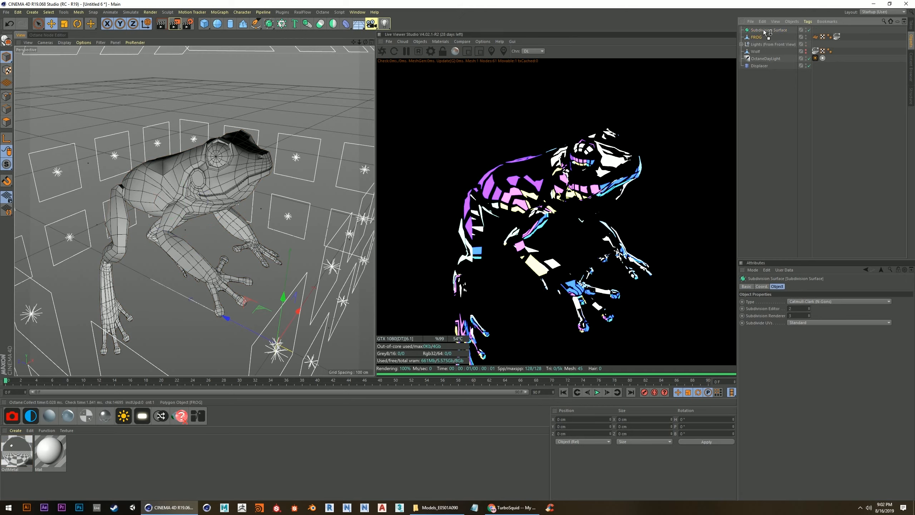
pyautogui.moveTo(765, 31); pyautogui.dragTo(766, 30)
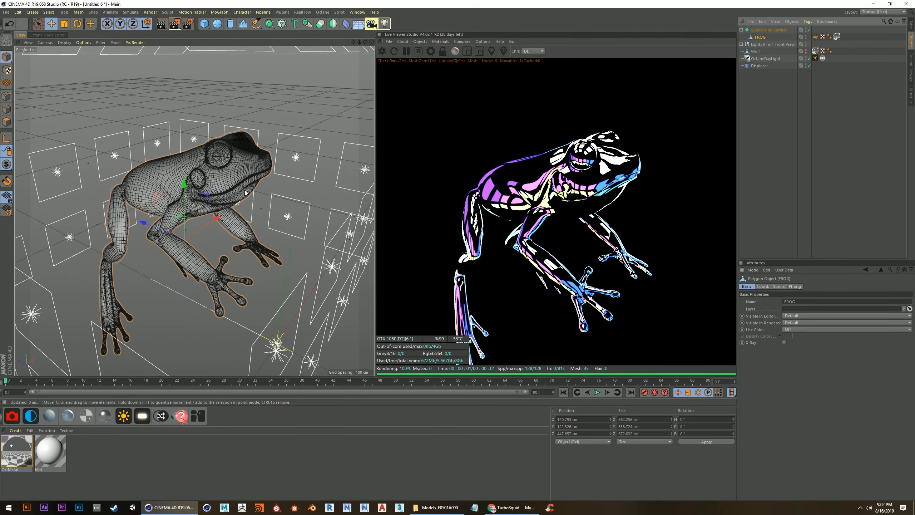
pyautogui.moveTo(233, 188)
pyautogui.keyDown('alt'); pyautogui.mouseDown()
pyautogui.moveTo(213, 213)
pyautogui.moveTo(144, 213)
pyautogui.moveTo(40, 172)
pyautogui.moveTo(288, 208)
pyautogui.moveTo(187, 211)
pyautogui.moveTo(236, 210)
pyautogui.moveTo(280, 224)
pyautogui.moveTo(157, 199)
pyautogui.moveTo(302, 225)
pyautogui.moveTo(345, 212)
pyautogui.moveTo(271, 213)
pyautogui.moveTo(341, 122)
pyautogui.moveTo(297, 167)
pyautogui.moveTo(234, 196)
pyautogui.moveTo(223, 174)
pyautogui.moveTo(228, 187)
pyautogui.mouseUp(); pyautogui.keyUp('alt')
# Move the Subdivision Surface to the end of the object list and bake it with Current State to Object
pyautogui.click(766, 31)
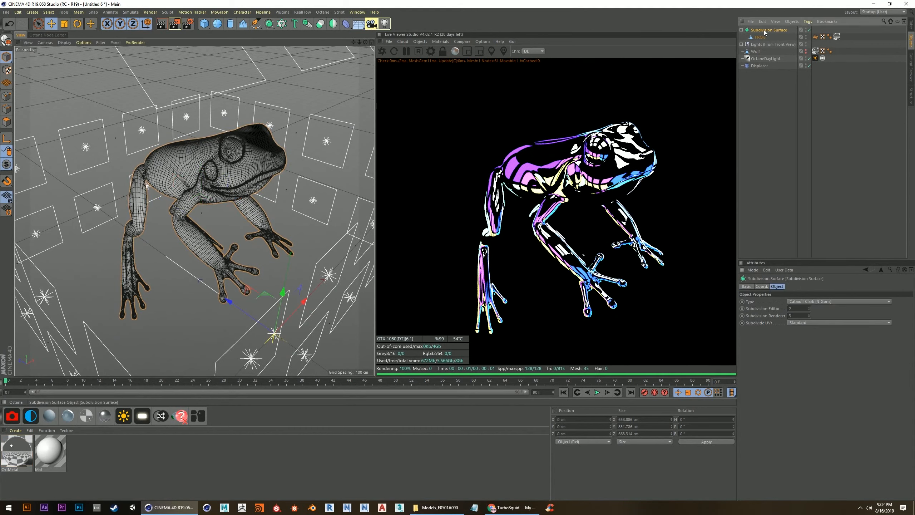
pyautogui.moveTo(765, 32); pyautogui.dragTo(762, 102)
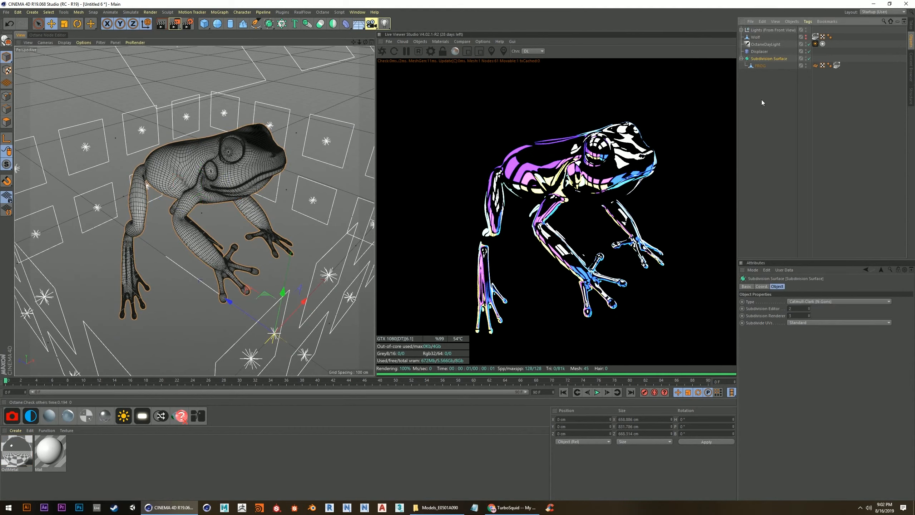
pyautogui.click(764, 76)
pyautogui.click(762, 58)
pyautogui.rightClick(762, 58)
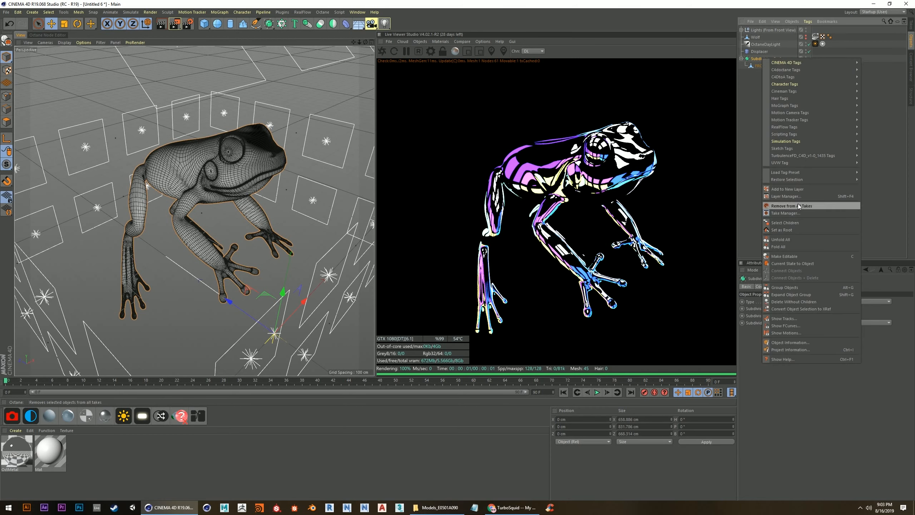
pyautogui.click(808, 262)
# Hide and disable the original Subdivision Surface, and collapse its hierarchy
pyautogui.click(742, 73)
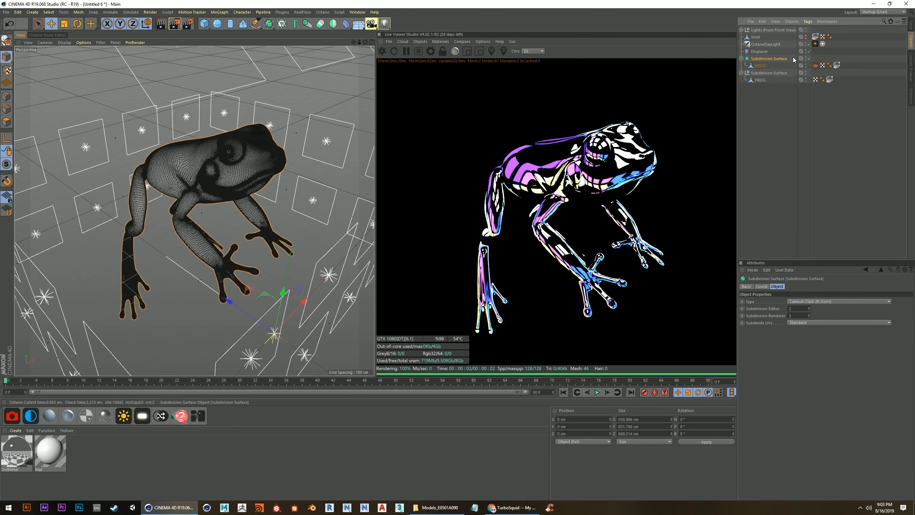
pyautogui.click(808, 58)
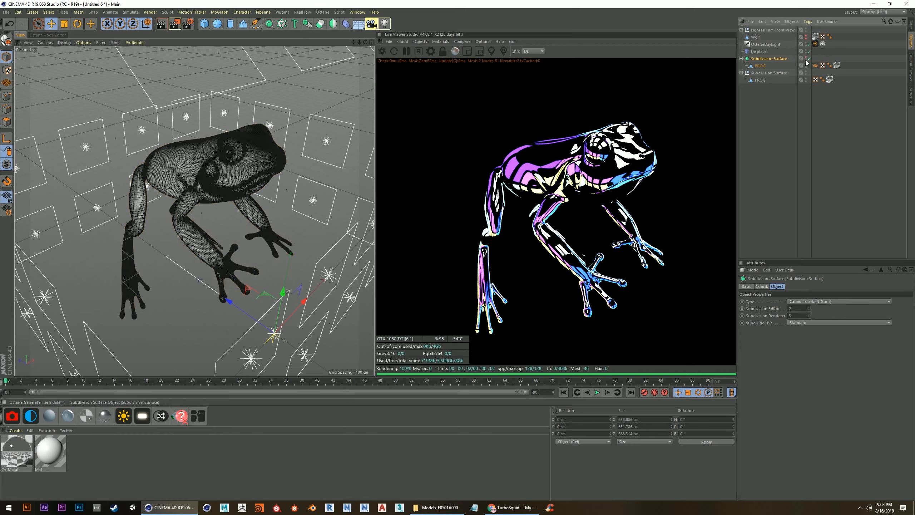
pyautogui.click(742, 58)
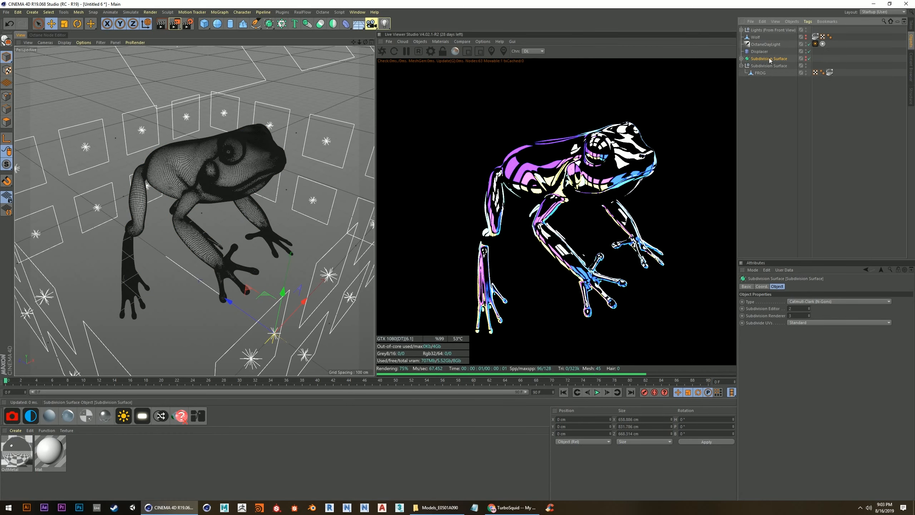
pyautogui.click(810, 58)
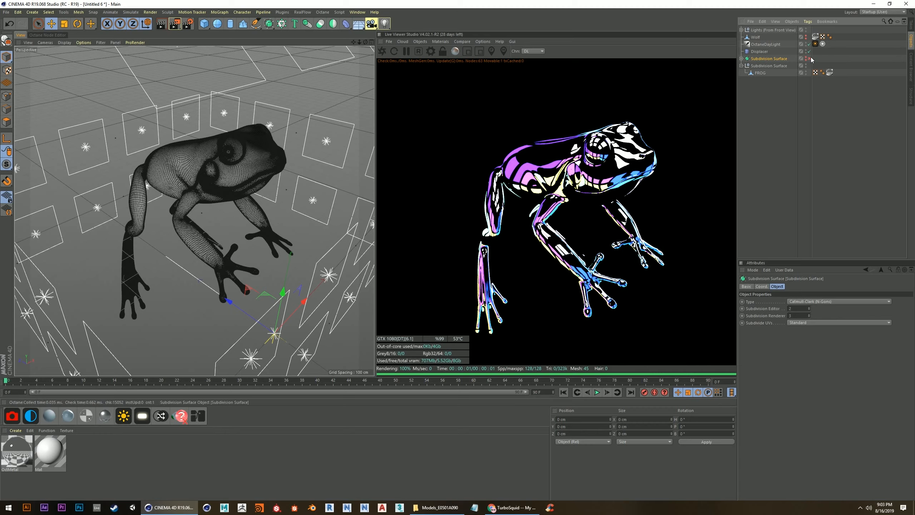
# Take the baked FROG mesh out of its Subdivision Surface null and delete the null
pyautogui.click(761, 72)
pyautogui.scroll(2, 156, 170)
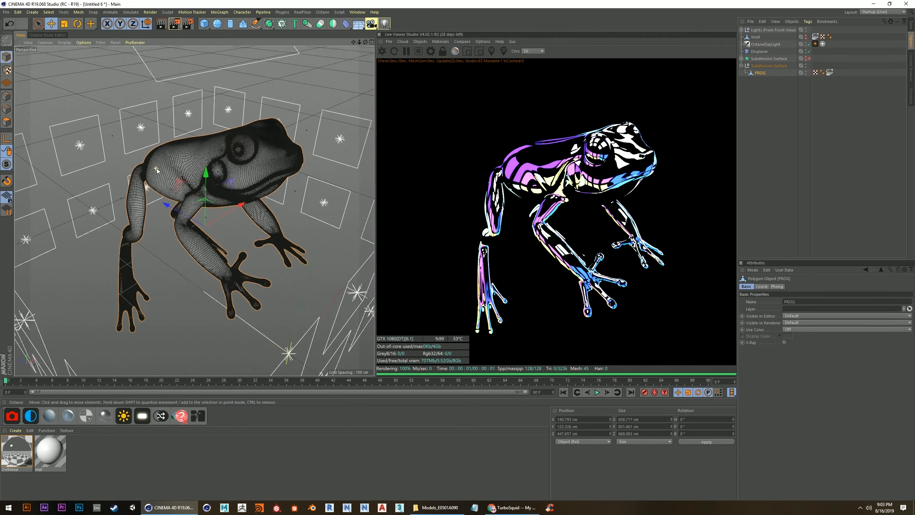
pyautogui.scroll(2, 156, 170)
pyautogui.scroll(2, 279, 168)
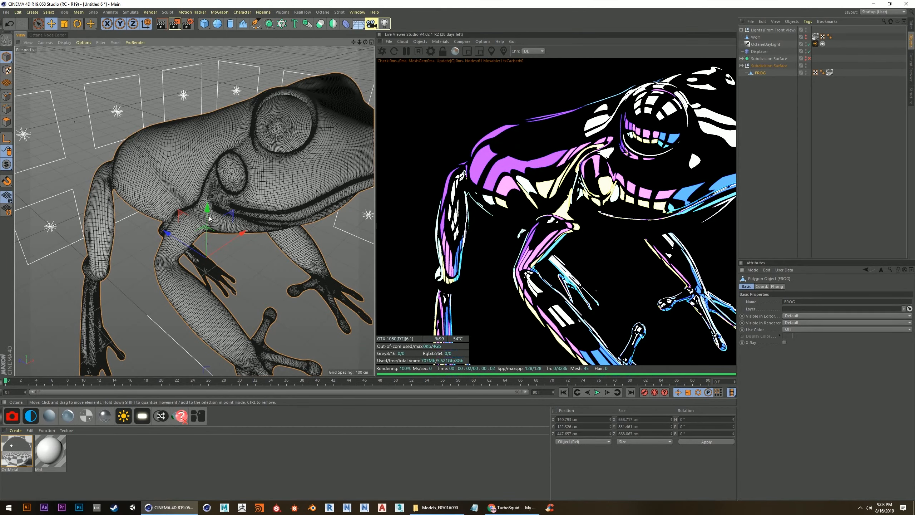
pyautogui.scroll(-3, 212, 189)
pyautogui.keyDown('alt'); pyautogui.moveTo(253, 188); pyautogui.dragTo(218, 173); pyautogui.keyUp('alt')
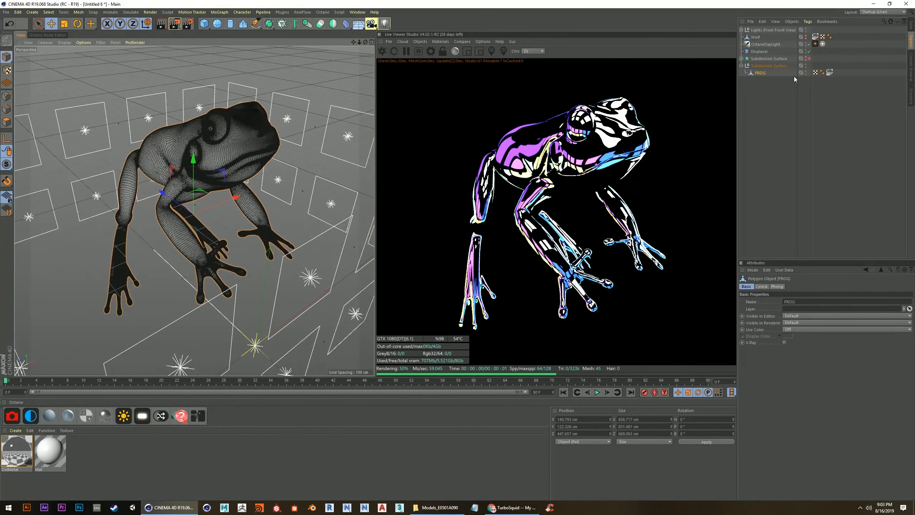
pyautogui.click(760, 74)
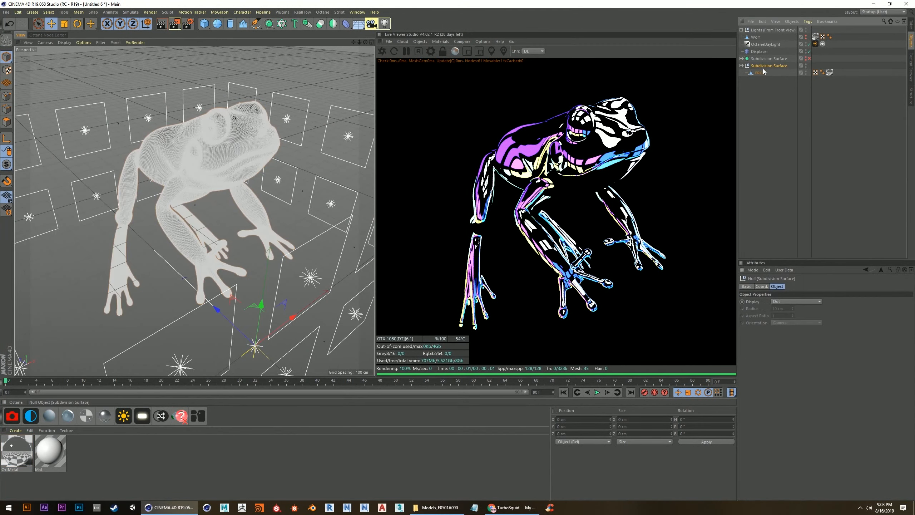
pyautogui.press('Delete')
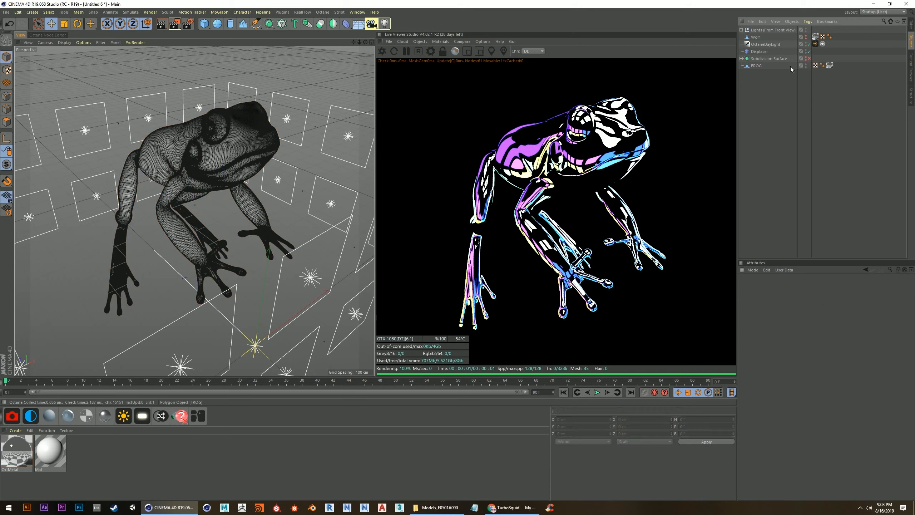
# Make the Displacer a child of the baked FROG mesh, above the Subdivision Surface, and set its Strength to 1%
pyautogui.click(784, 59)
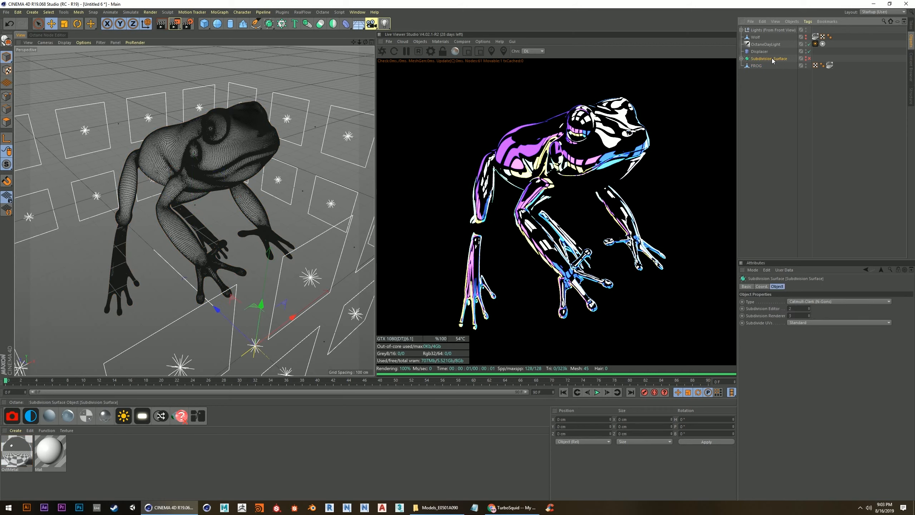
pyautogui.moveTo(772, 58)
pyautogui.mouseDown()
pyautogui.moveTo(770, 79)
pyautogui.moveTo(760, 59)
pyautogui.mouseUp()
pyautogui.click(758, 58)
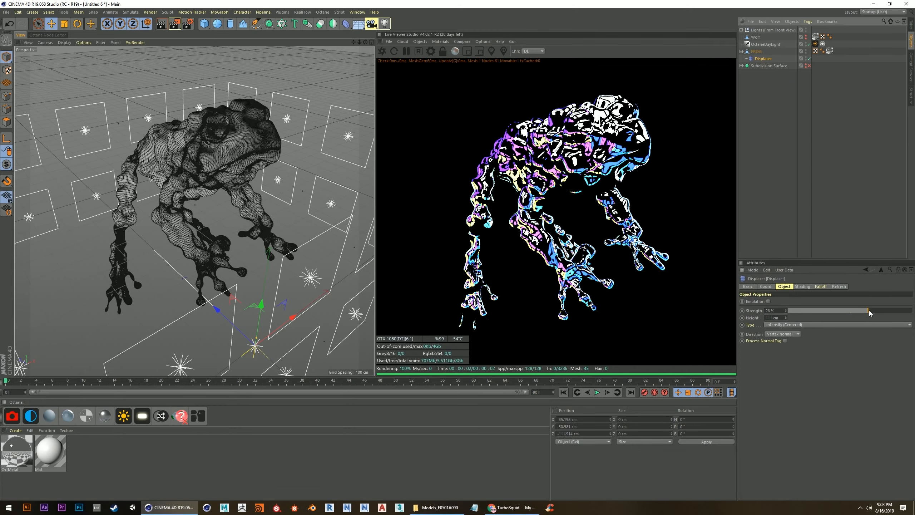
pyautogui.moveTo(869, 312); pyautogui.dragTo(851, 313)
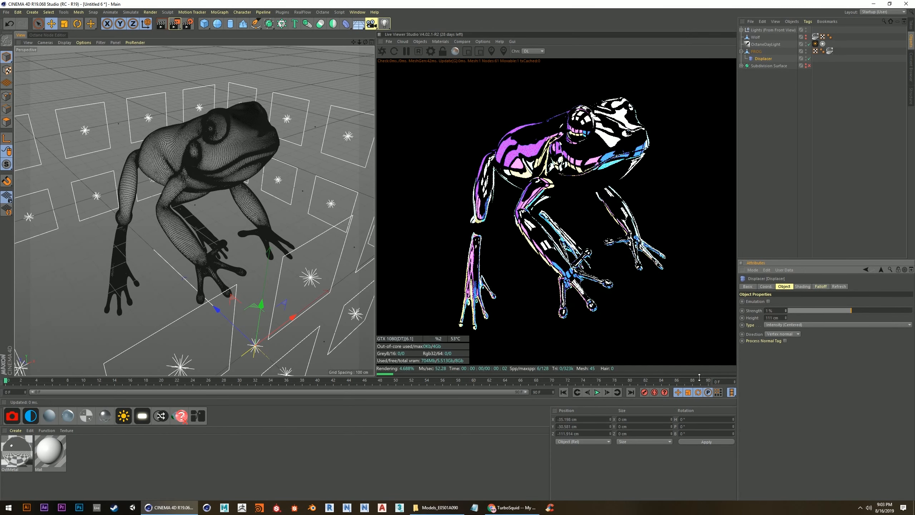
# Play the animation and set the Displacer's Strength to 13%
pyautogui.click(597, 393)
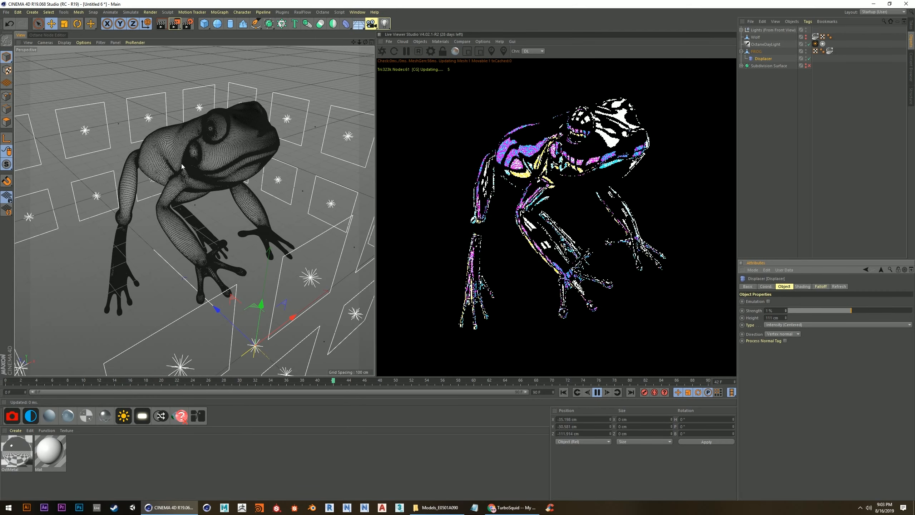
pyautogui.scroll(4, 177, 158)
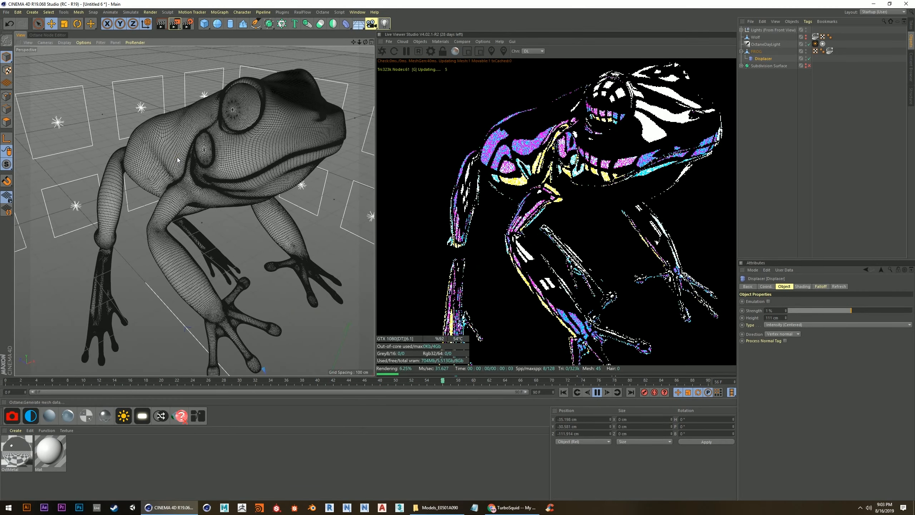
pyautogui.scroll(-2, 178, 157)
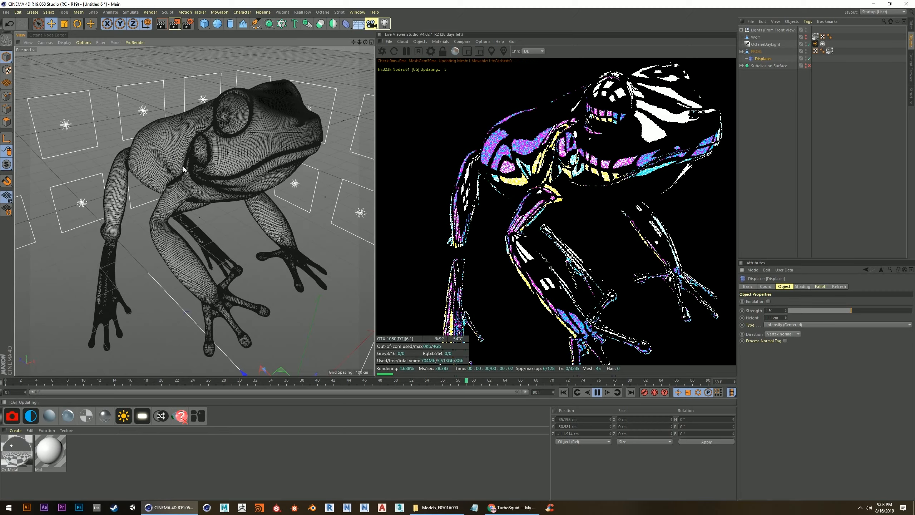
pyautogui.scroll(-2, 246, 148)
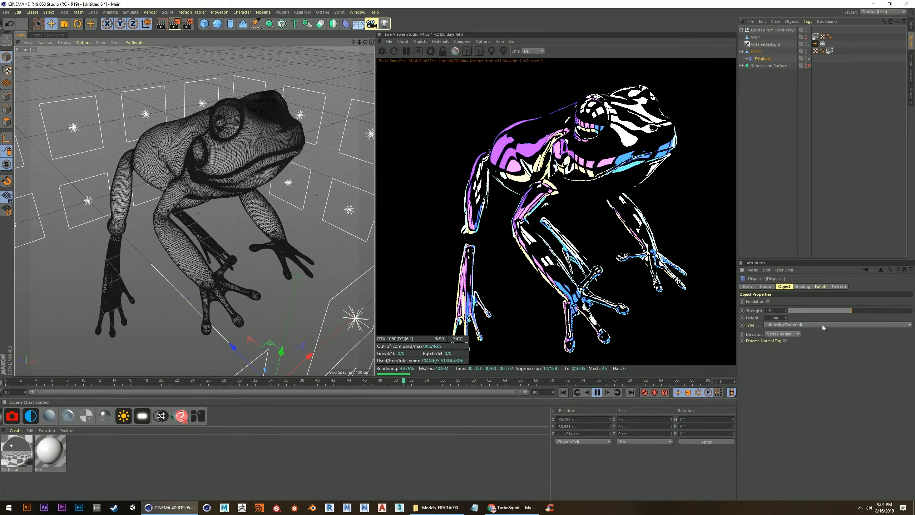
pyautogui.moveTo(853, 311); pyautogui.dragTo(861, 315)
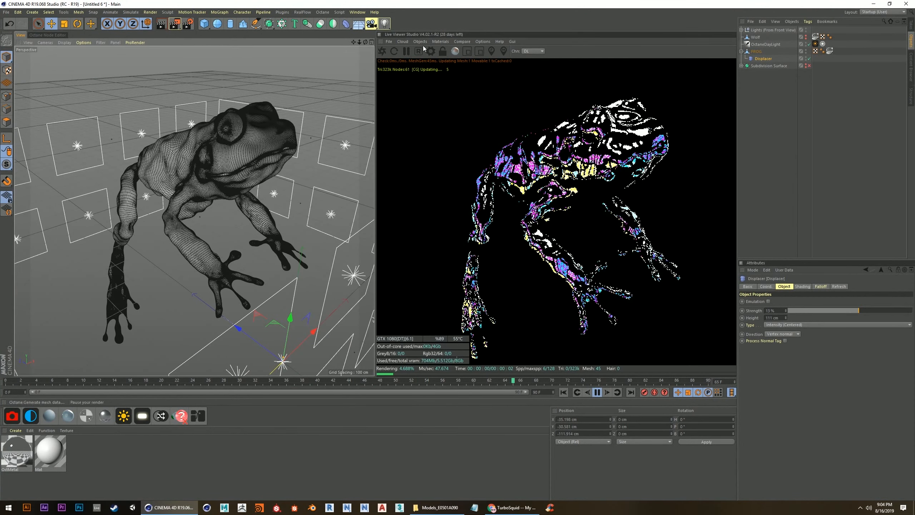
# Restart the Live Viewer render, raise the Displacer's Strength to 100% during playback, and stop the animation
pyautogui.click(407, 51)
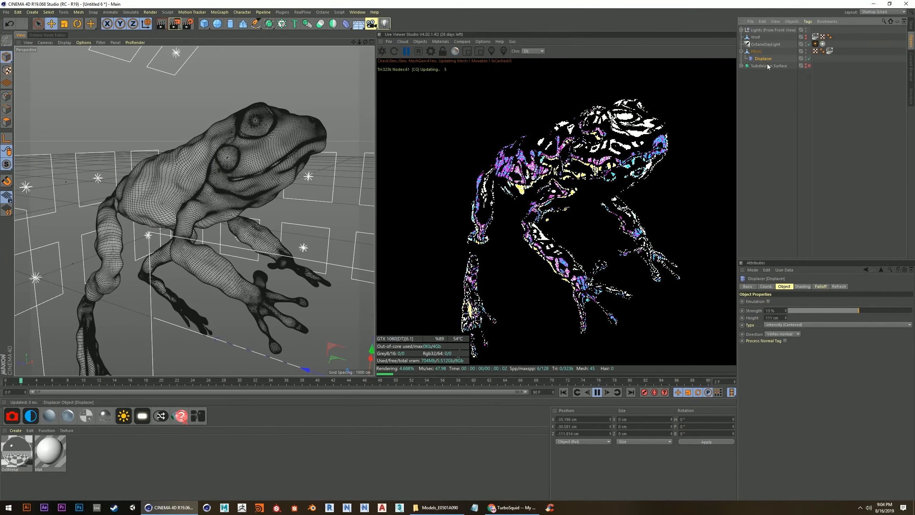
pyautogui.click(383, 50)
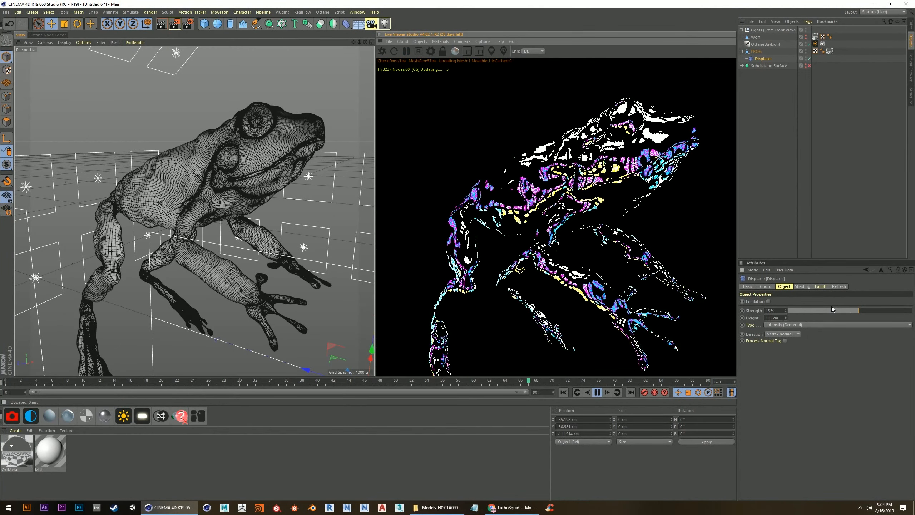
pyautogui.moveTo(860, 310); pyautogui.dragTo(913, 312)
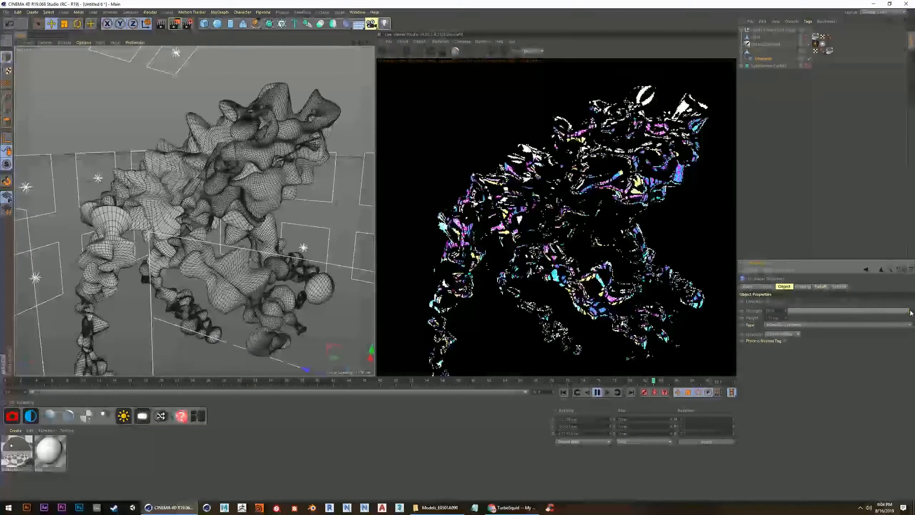
pyautogui.click(597, 392)
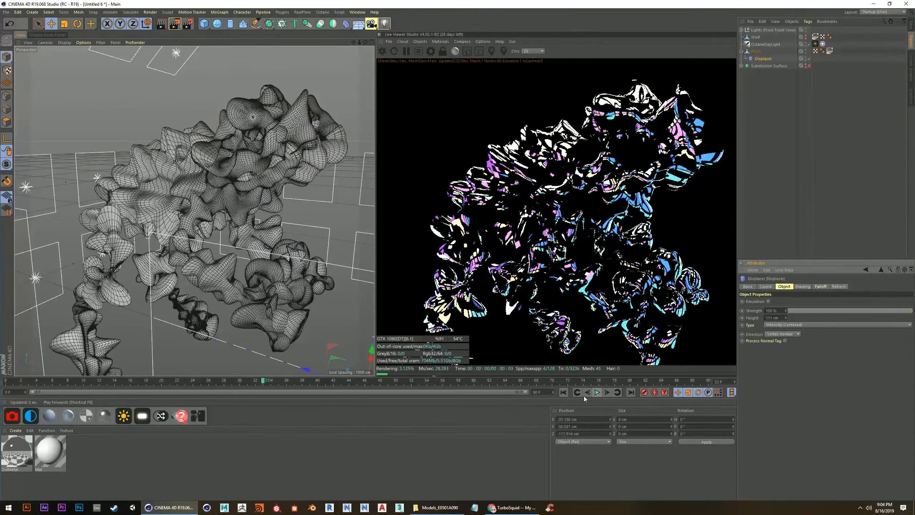
# Inspect the displaced frog from several angles and reduce the Displacer's Strength to 0%
pyautogui.keyDown('alt'); pyautogui.moveTo(227, 208); pyautogui.dragTo(204, 242); pyautogui.keyUp('alt')
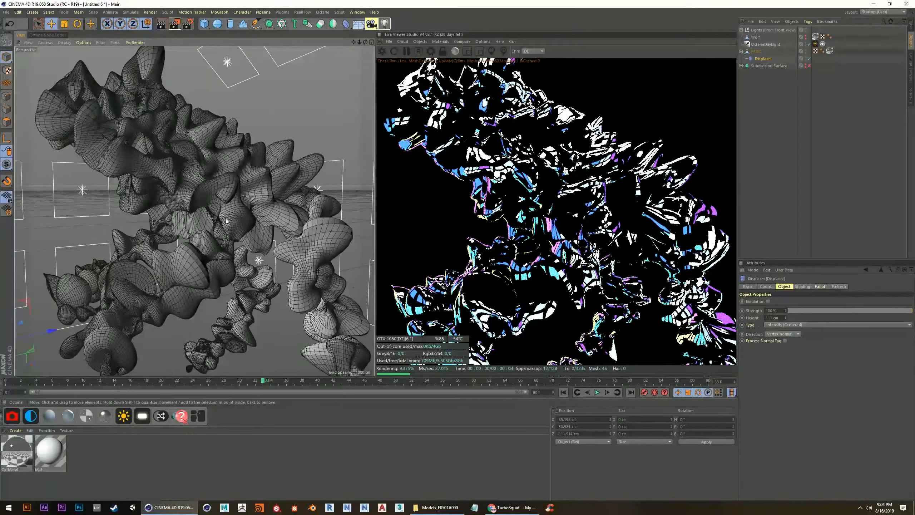
pyautogui.keyDown('alt'); pyautogui.moveTo(222, 211); pyautogui.dragTo(280, 208); pyautogui.keyUp('alt')
pyautogui.keyDown('alt'); pyautogui.moveTo(279, 208); pyautogui.dragTo(239, 203, button='middle'); pyautogui.keyUp('alt')
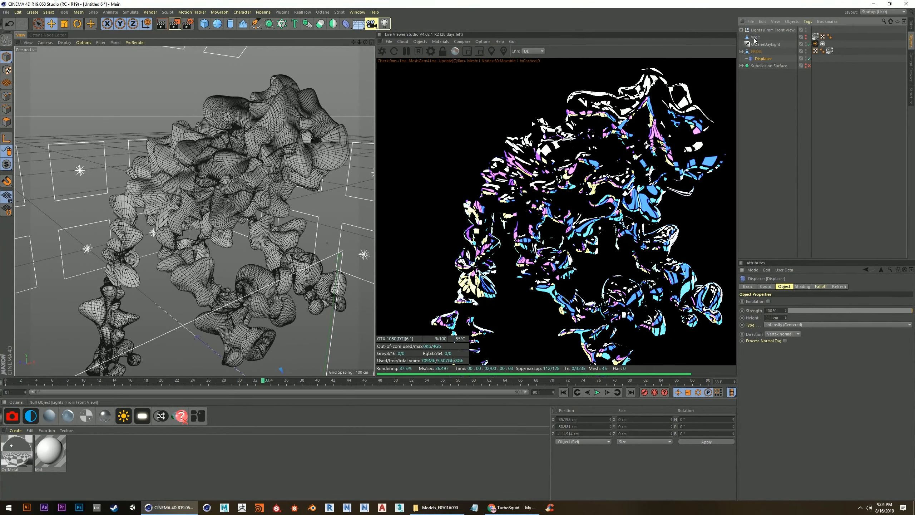
pyautogui.moveTo(883, 316); pyautogui.dragTo(850, 317)
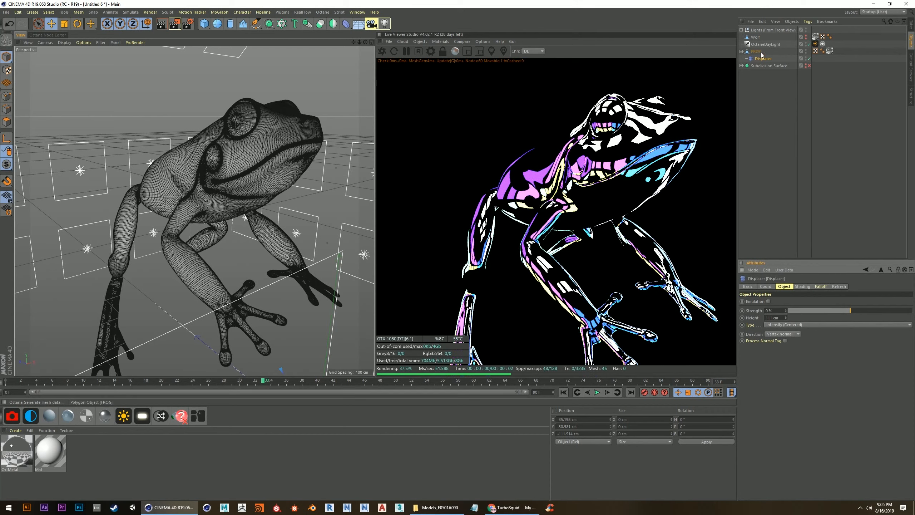
# Open the settings of the Displacer's Noise shader and return the timeline to frame 0
pyautogui.click(806, 287)
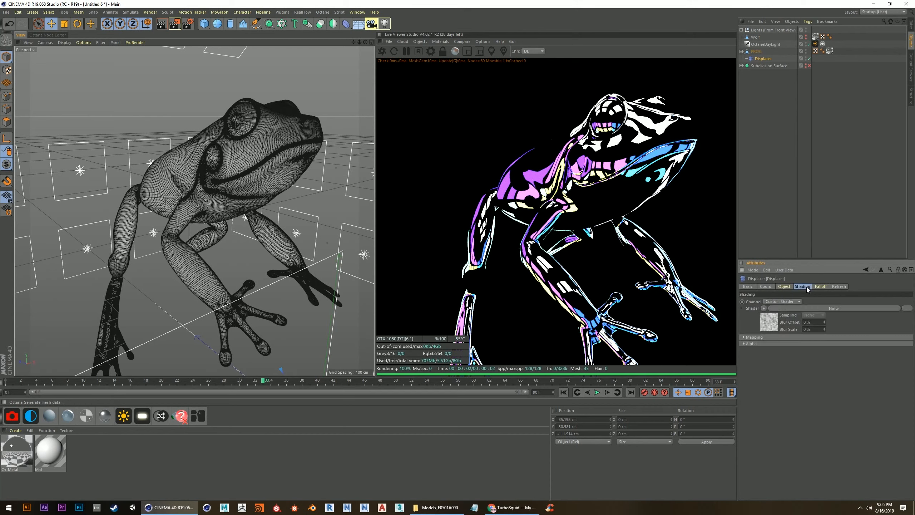
pyautogui.click(771, 326)
pyautogui.hotkey('alt', 'z')
pyautogui.hotkey('alt', 'z')
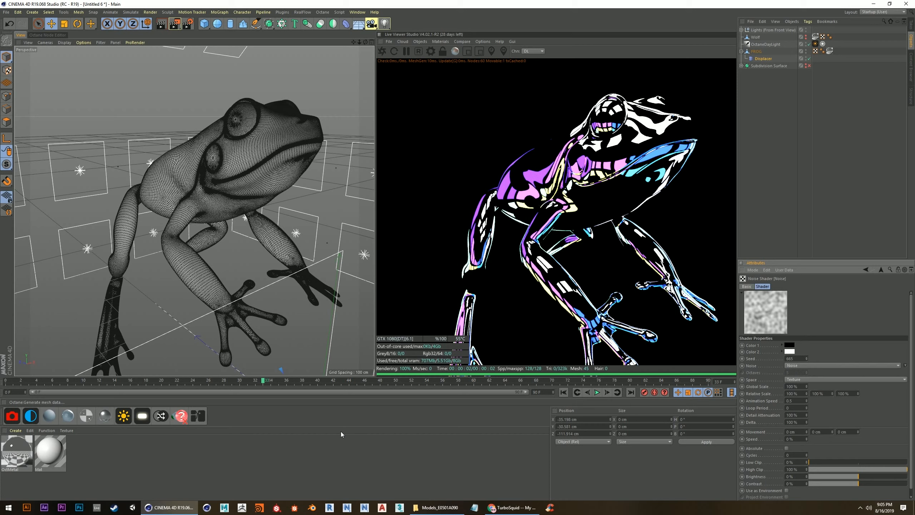
pyautogui.moveTo(263, 384); pyautogui.dragTo(163, 386)
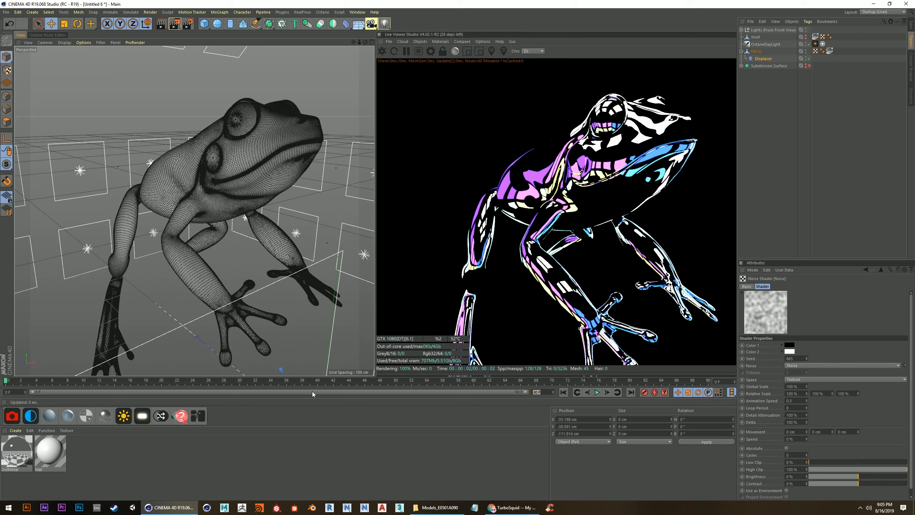
pyautogui.click(796, 406)
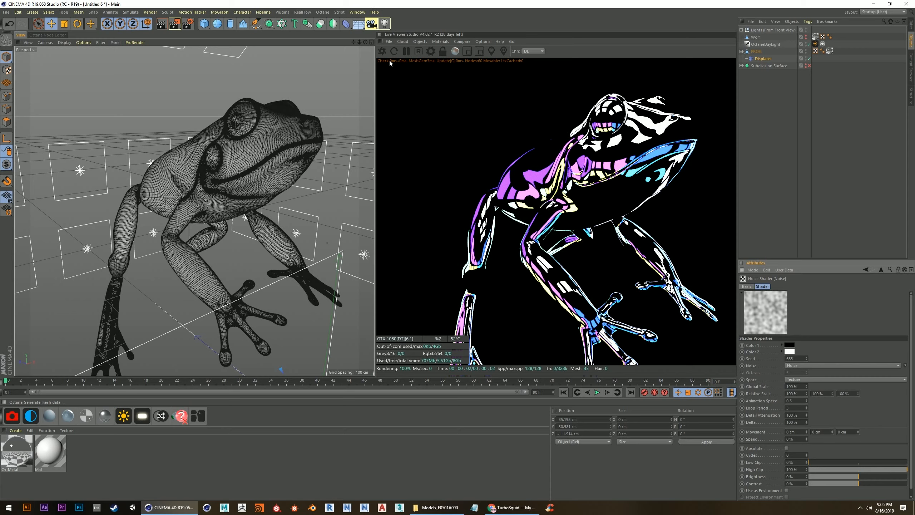
# Pause the Live Viewer render and set the Displacer's Strength to 64%
pyautogui.click(406, 51)
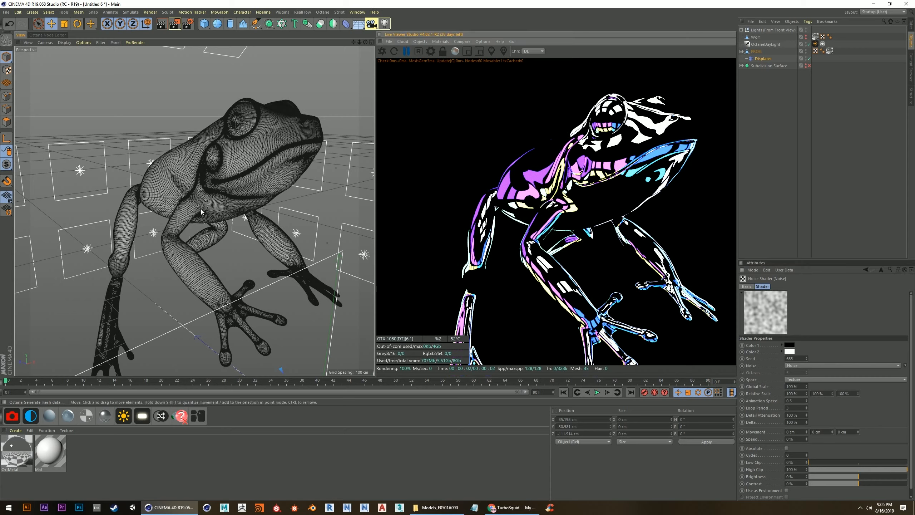
pyautogui.keyDown('alt'); pyautogui.moveTo(177, 209); pyautogui.dragTo(187, 207, button='middle'); pyautogui.keyUp('alt')
pyautogui.click(764, 59)
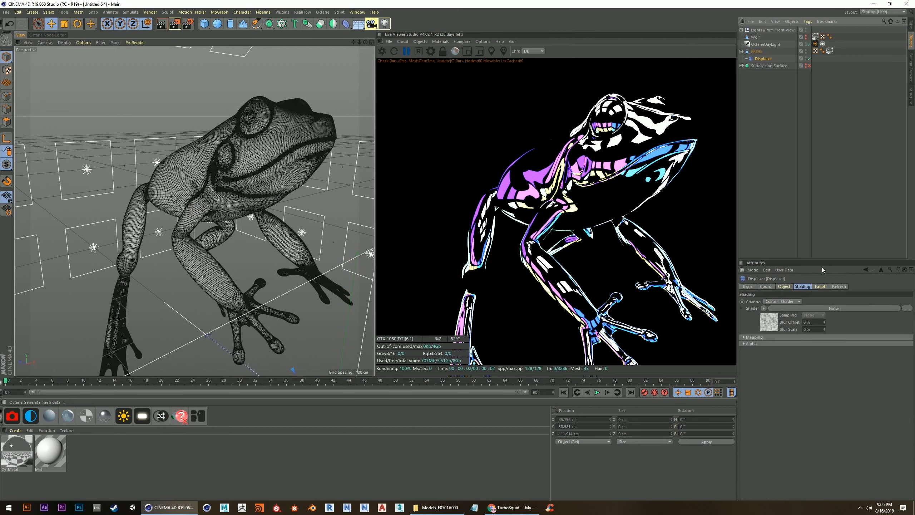
pyautogui.click(785, 287)
pyautogui.moveTo(853, 311); pyautogui.dragTo(891, 310)
# Preview the displaced frog animation in the viewport and return to the first frame
pyautogui.click(596, 392)
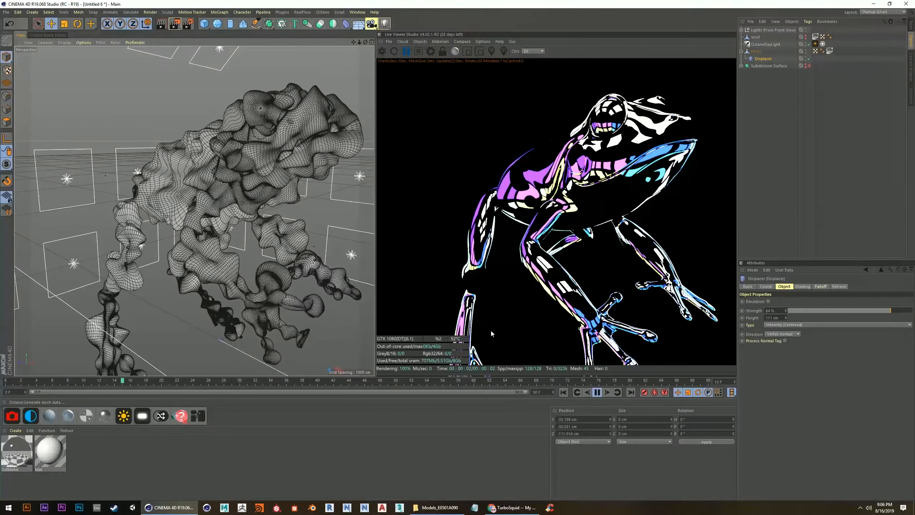
pyautogui.click(598, 392)
pyautogui.click(563, 393)
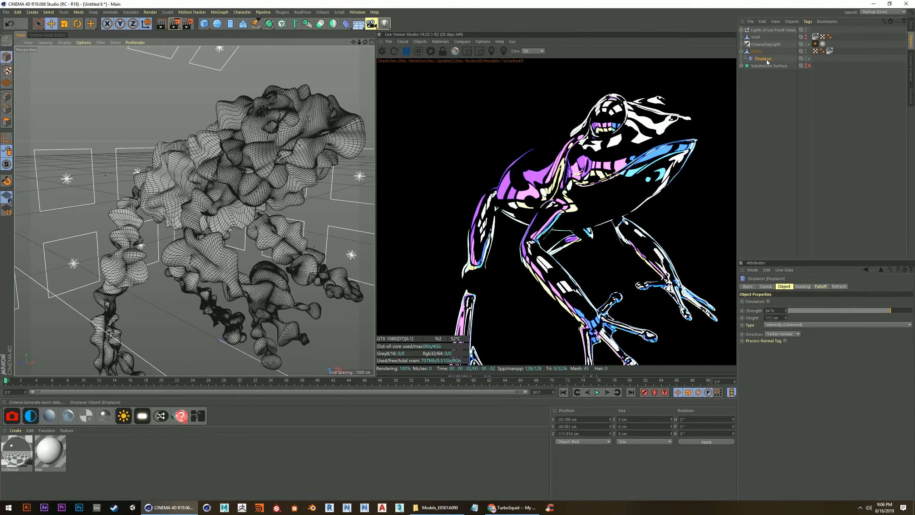
# Set the Noise shader's Animation Speed to 2.1 and restart the Live Viewer render while the animation plays
pyautogui.click(769, 325)
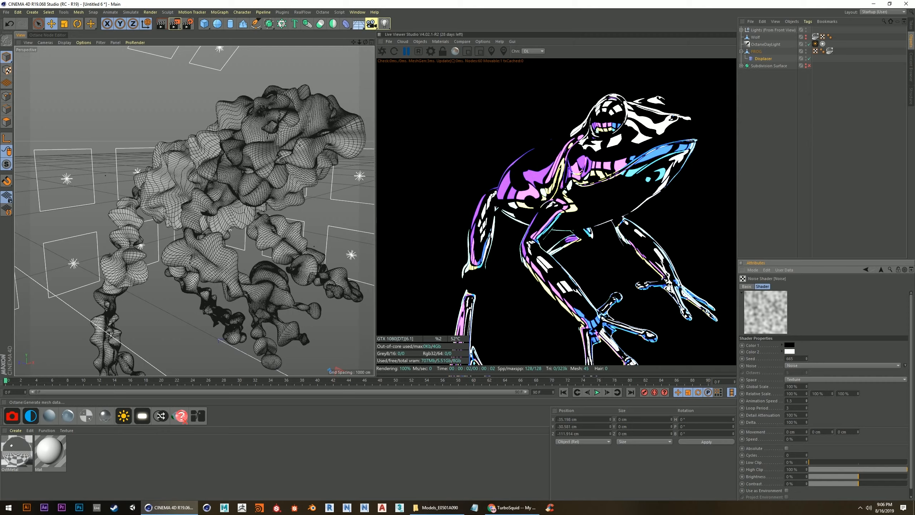
pyautogui.click(598, 391)
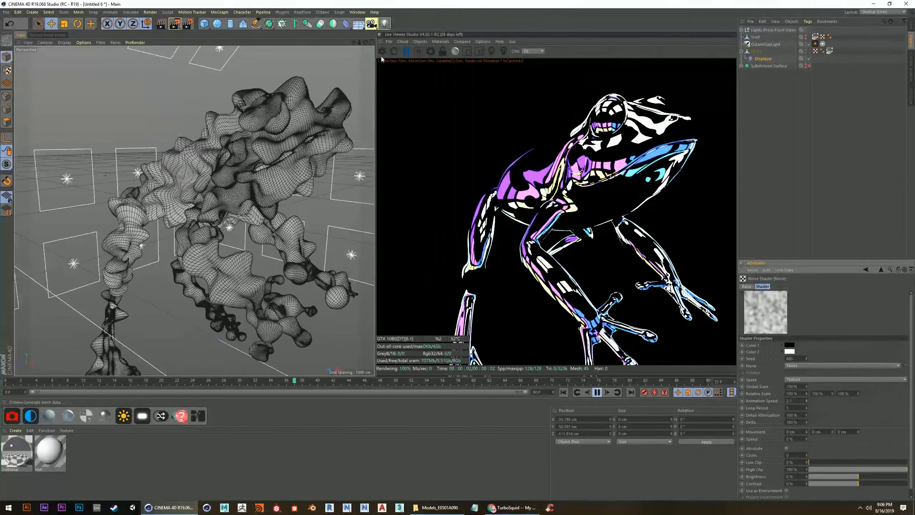
pyautogui.click(381, 51)
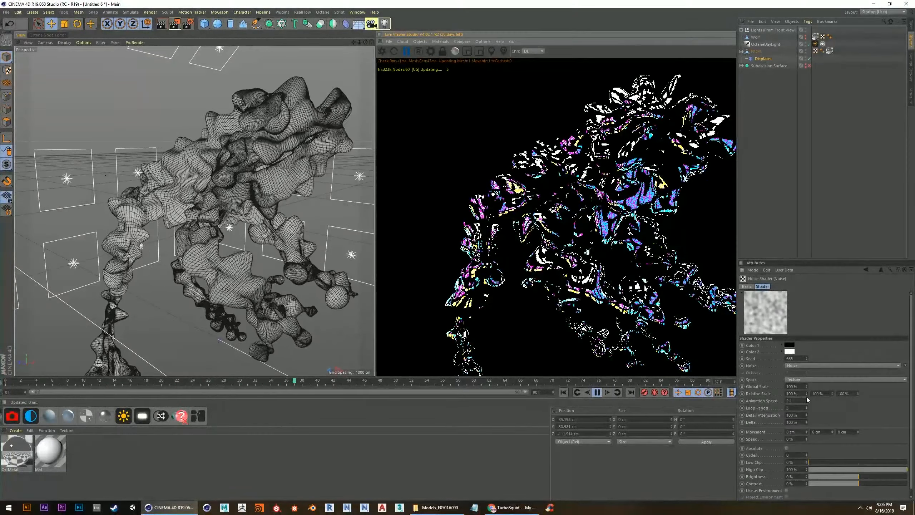
# Lower the Noise shader's Animation Speed to 0.1
pyautogui.moveTo(808, 401); pyautogui.dragTo(808, 405)
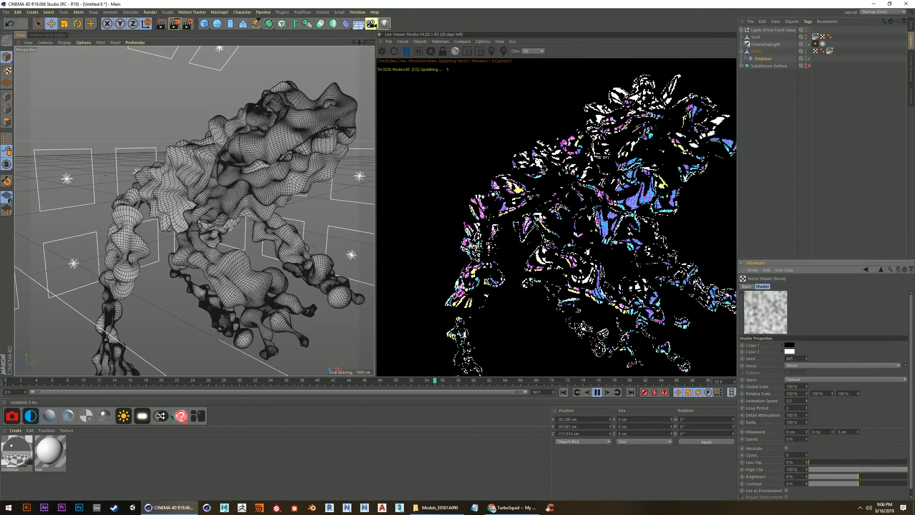
pyautogui.click(807, 402)
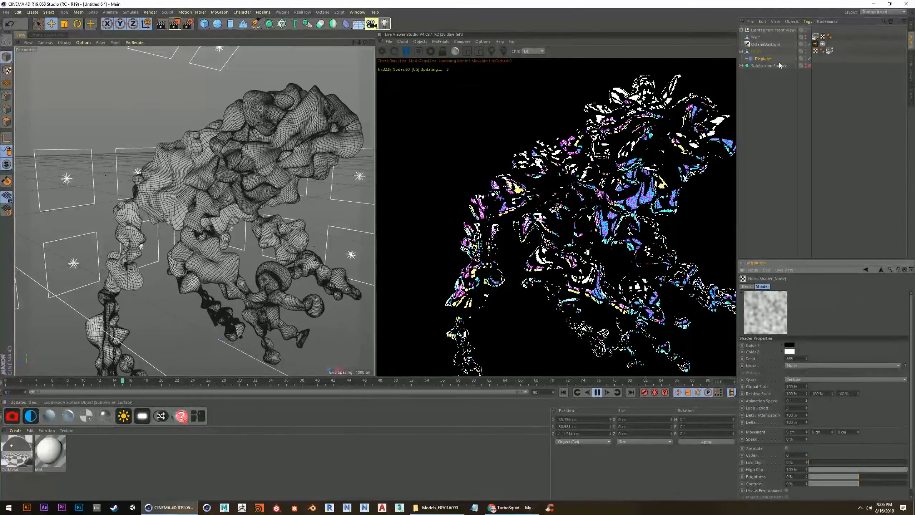
# Change the Displacer shader's noise type to Cell Noise
pyautogui.click(769, 60)
pyautogui.click(770, 323)
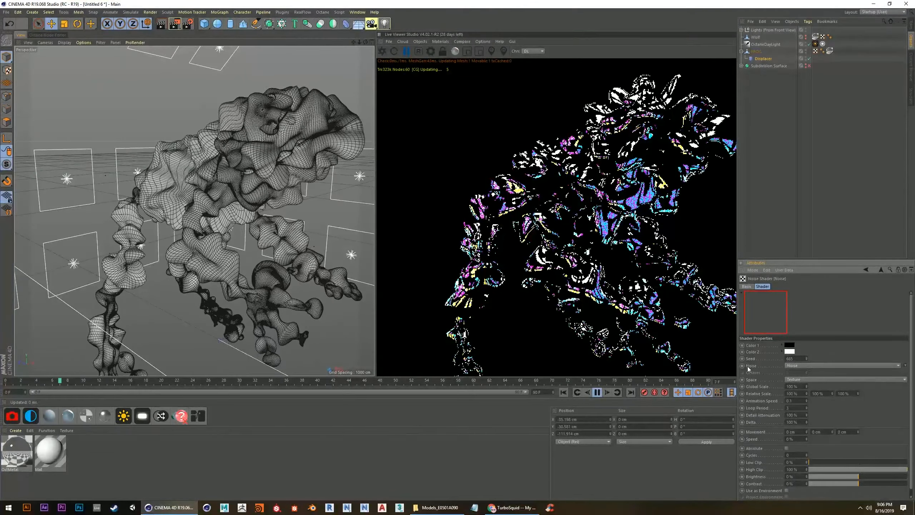
pyautogui.click(819, 365)
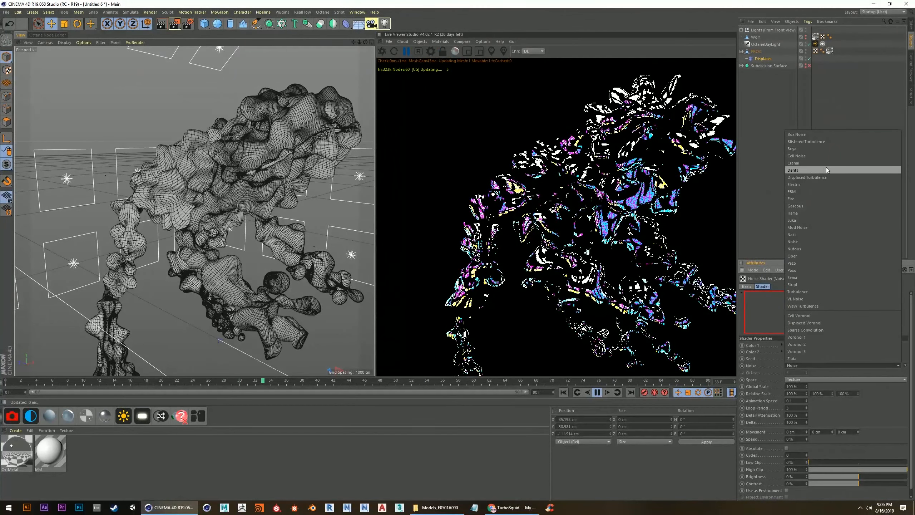
pyautogui.click(806, 156)
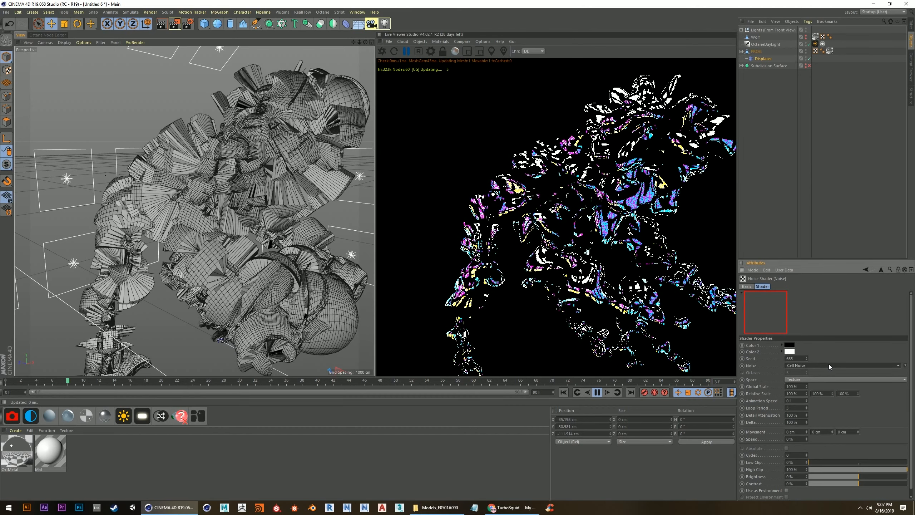
# Stop the playback, refresh the Live Viewer render of the Cell Noise frog, and pause rendering
pyautogui.click(597, 393)
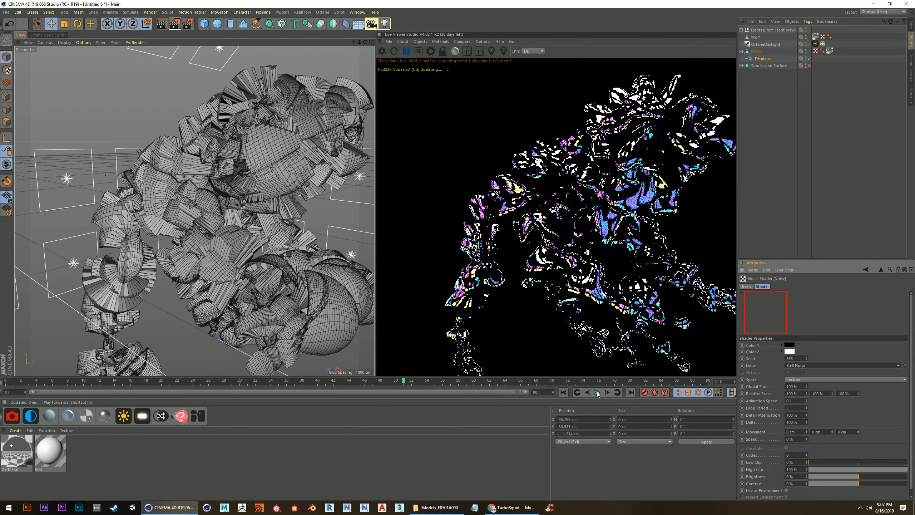
pyautogui.click(382, 51)
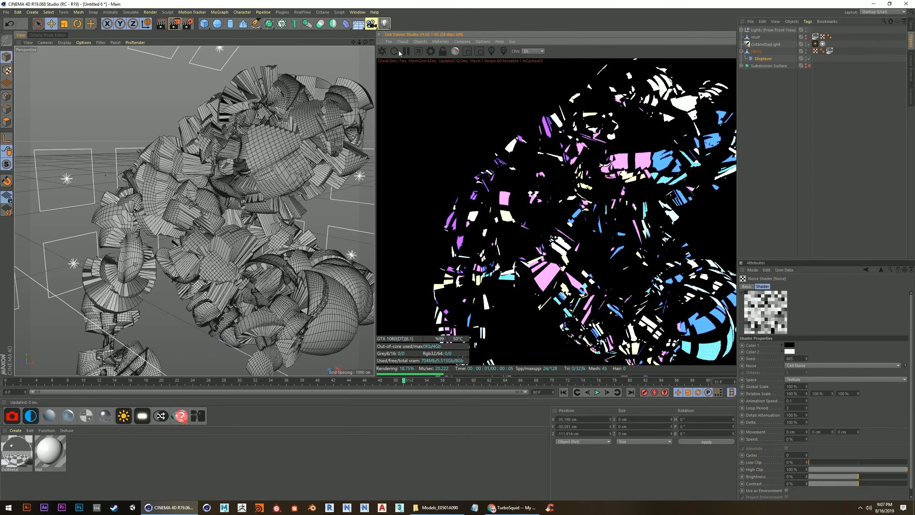
pyautogui.click(395, 51)
pyautogui.click(406, 52)
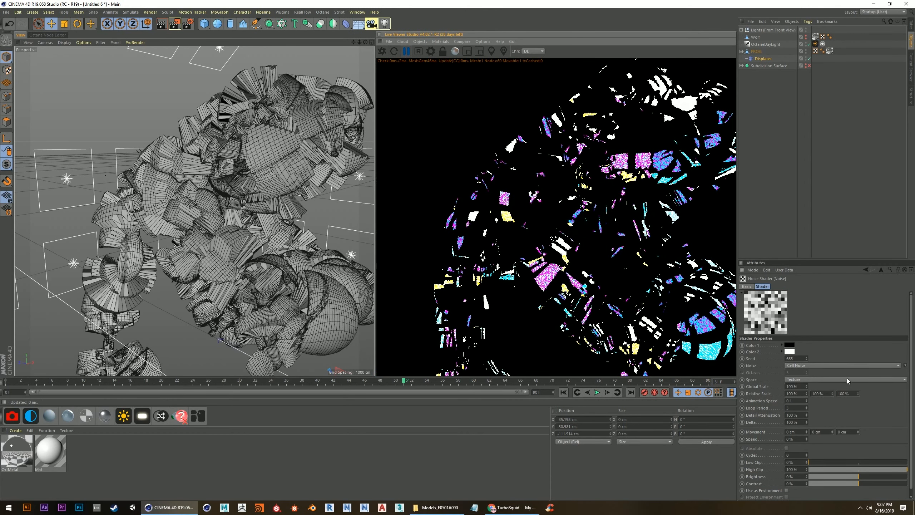
# Change the Displacer shader's noise type to Dents
pyautogui.click(835, 367)
pyautogui.click(801, 170)
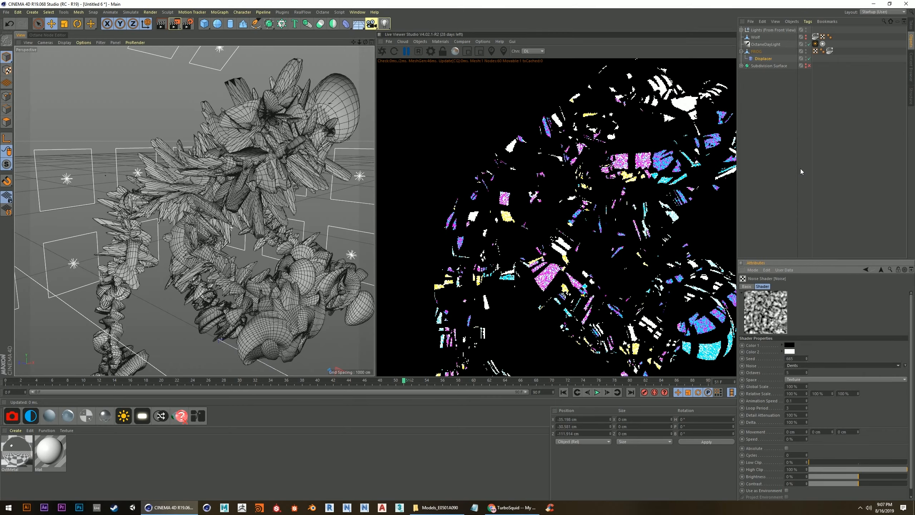
# Play the animation and set the Displacer's Height to 14 cm
pyautogui.click(598, 393)
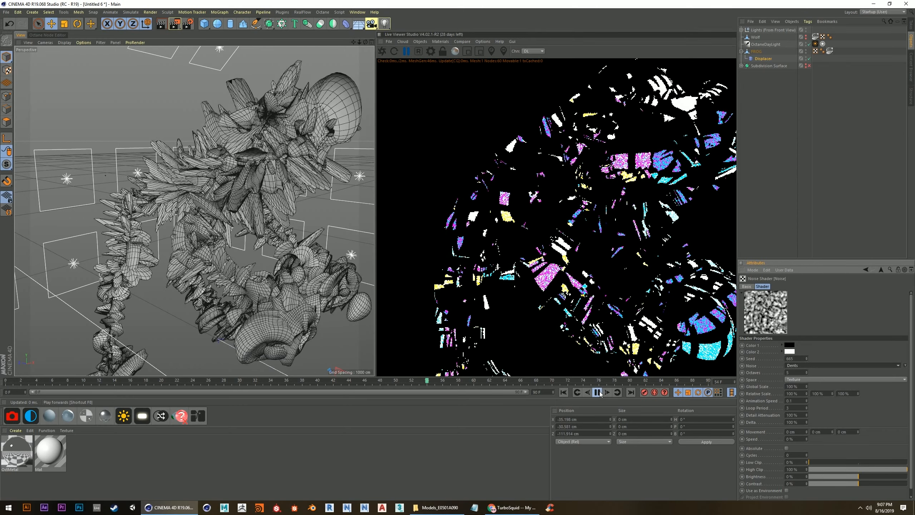
pyautogui.click(763, 58)
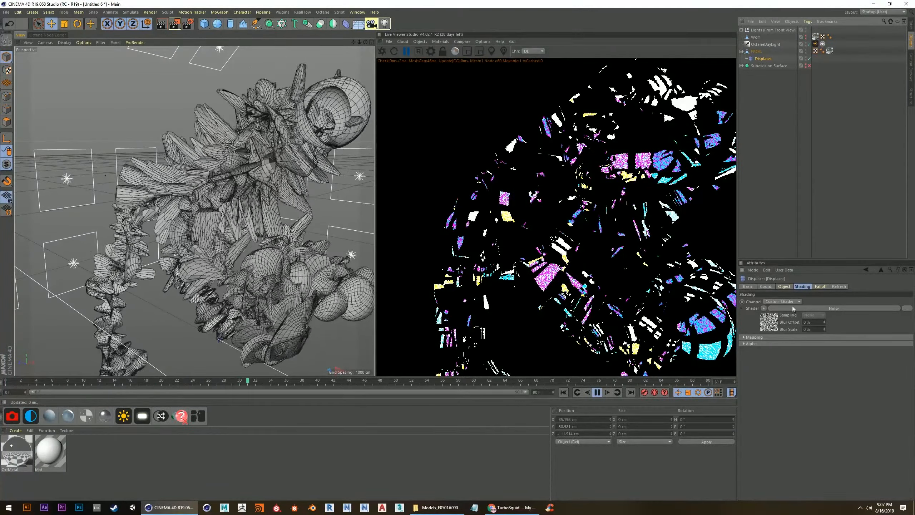
pyautogui.click(784, 287)
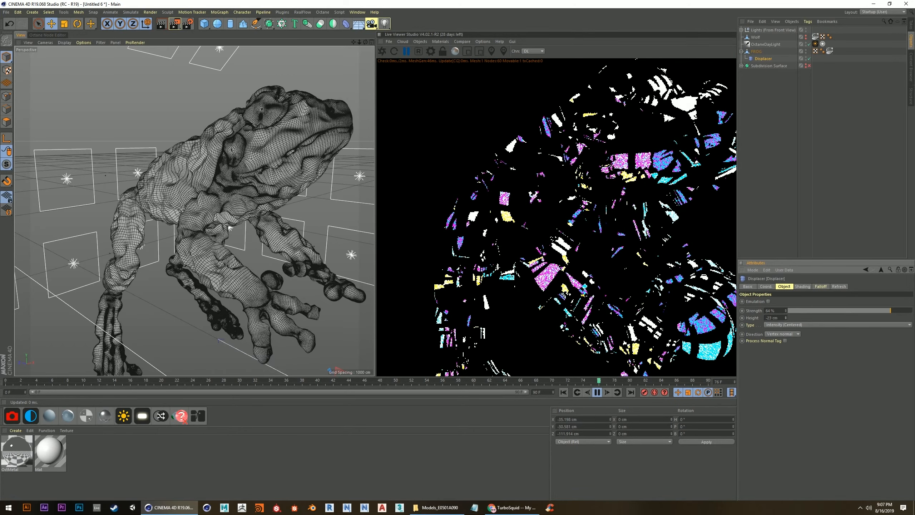
pyautogui.moveTo(785, 317)
pyautogui.mouseDown()
pyautogui.moveTo(785, 348)
pyautogui.moveTo(785, 315)
pyautogui.mouseUp()
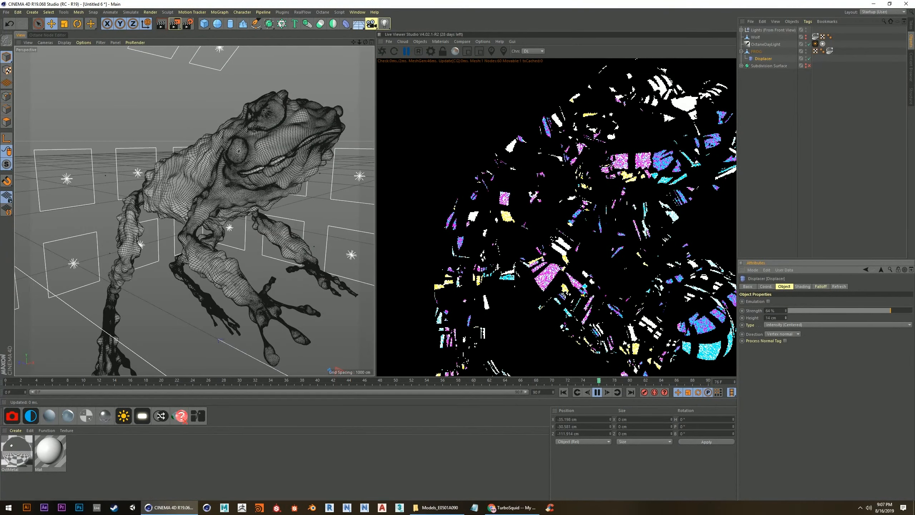
# Stop the playback and restart the Live Viewer render of the frog deformed with Dents noise
pyautogui.keyDown('alt'); pyautogui.moveTo(307, 176); pyautogui.dragTo(228, 256); pyautogui.keyUp('alt')
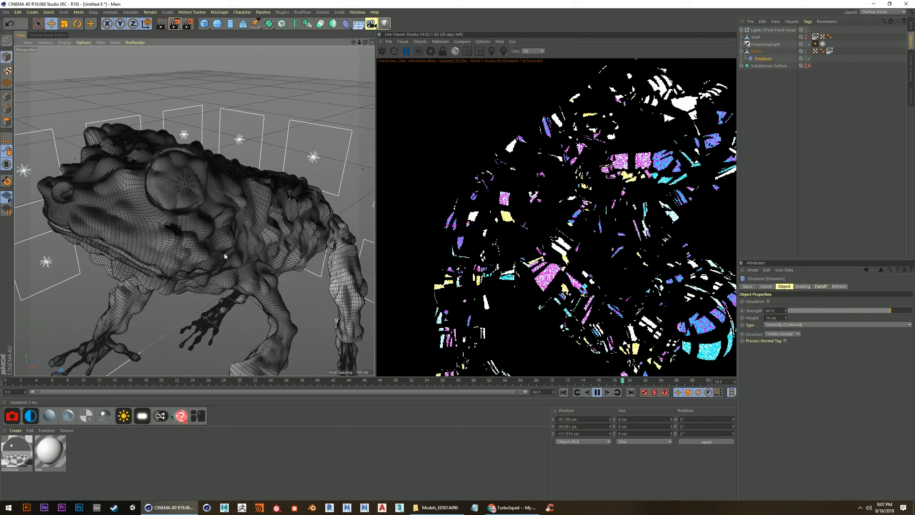
pyautogui.click(382, 51)
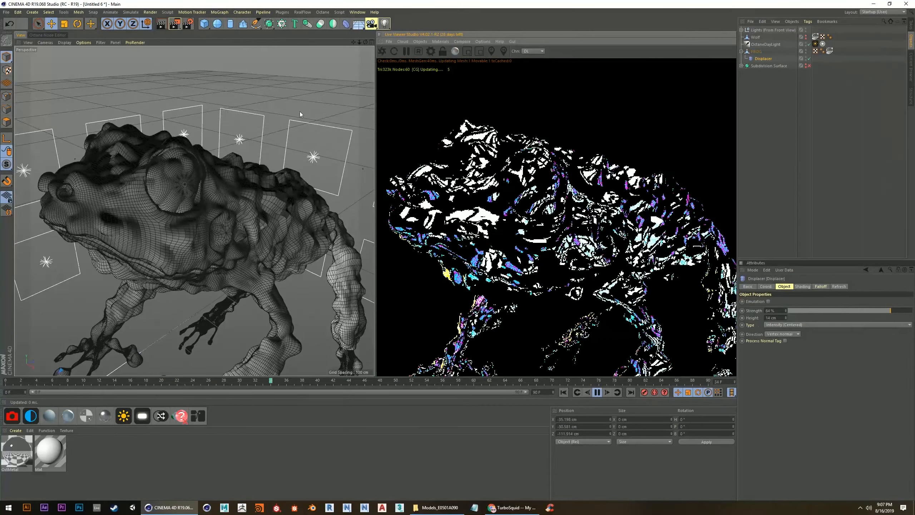
pyautogui.click(406, 51)
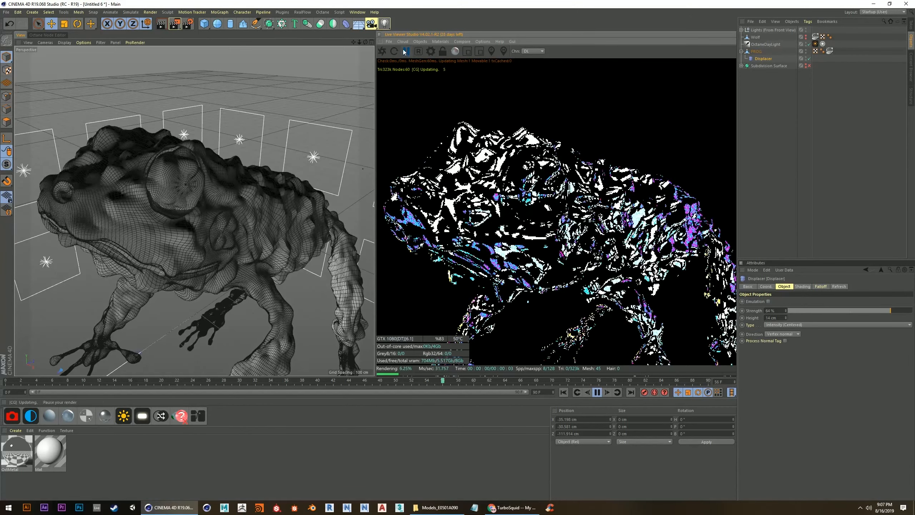
pyautogui.click(597, 394)
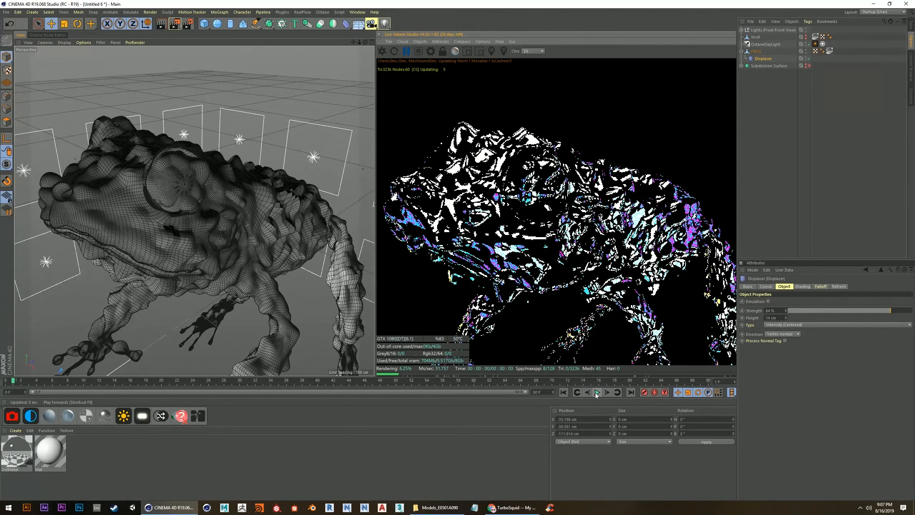
pyautogui.click(382, 50)
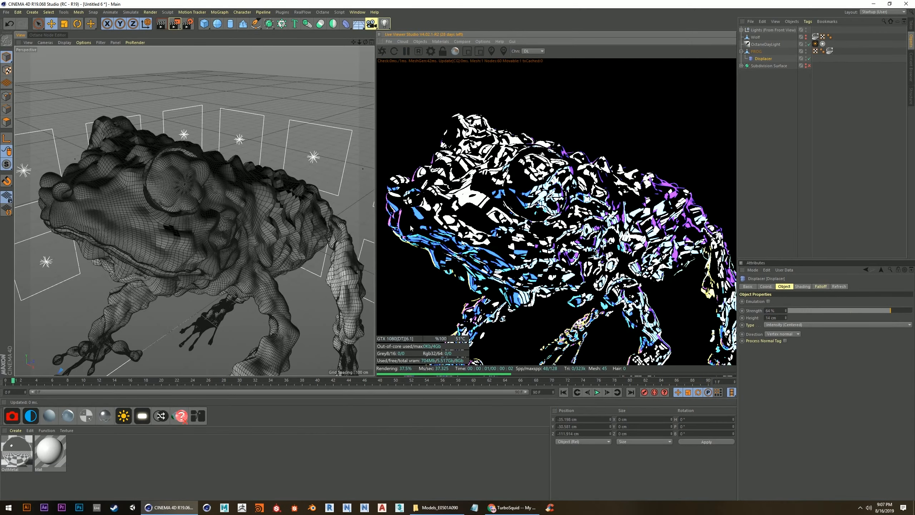
# Examine the coloured light reflections on the Dents-displaced frog in the Live Viewer from several angles and distances
pyautogui.keyDown('alt'); pyautogui.moveTo(213, 241); pyautogui.dragTo(239, 246); pyautogui.keyUp('alt')
pyautogui.keyDown('alt'); pyautogui.moveTo(239, 246); pyautogui.dragTo(212, 215, button='middle'); pyautogui.keyUp('alt')
pyautogui.keyDown('alt'); pyautogui.moveTo(213, 217); pyautogui.dragTo(274, 216); pyautogui.keyUp('alt')
pyautogui.keyDown('alt'); pyautogui.moveTo(212, 235); pyautogui.dragTo(109, 277); pyautogui.keyUp('alt')
pyautogui.keyDown('alt'); pyautogui.moveTo(328, 236); pyautogui.dragTo(198, 194); pyautogui.keyUp('alt')
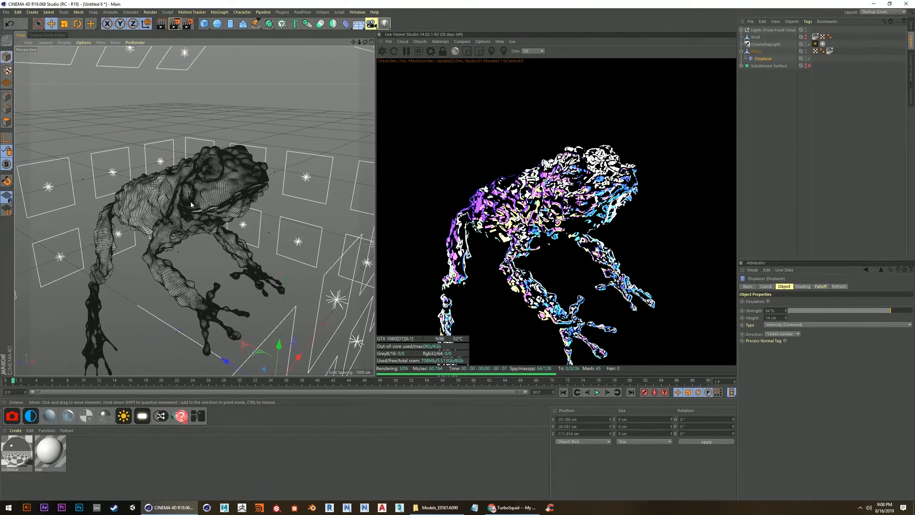
pyautogui.scroll(3, 179, 206)
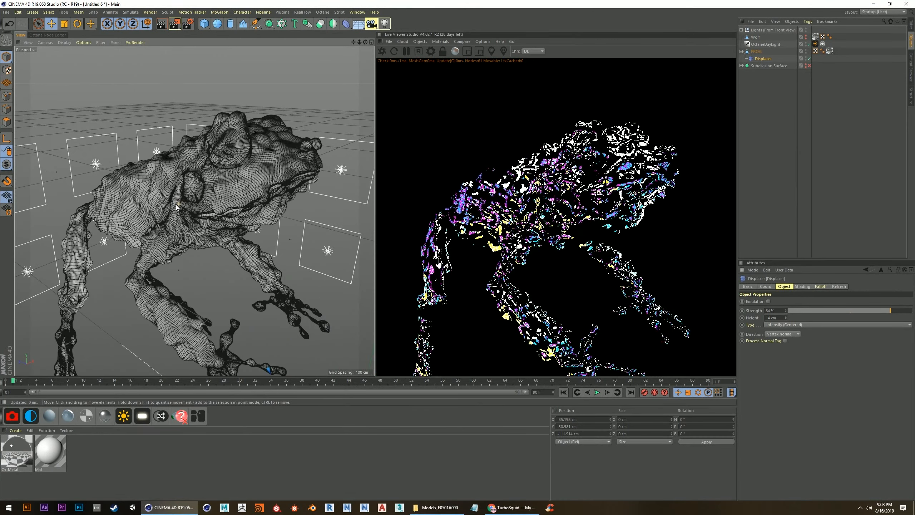
pyautogui.keyDown('alt'); pyautogui.moveTo(186, 200); pyautogui.dragTo(227, 179); pyautogui.keyUp('alt')
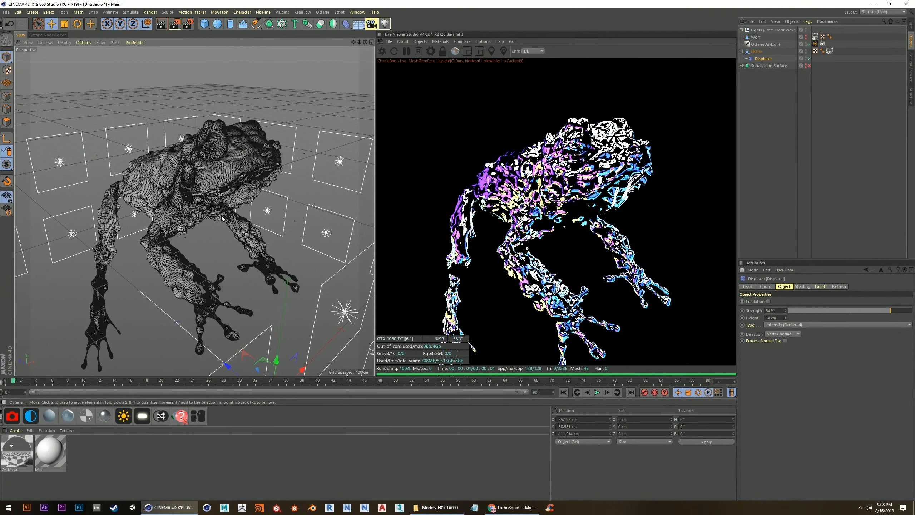
pyautogui.moveTo(249, 163)
pyautogui.keyDown('alt'); pyautogui.mouseDown()
pyautogui.moveTo(223, 173)
pyautogui.moveTo(255, 165)
pyautogui.moveTo(216, 165)
pyautogui.moveTo(234, 173)
pyautogui.mouseUp(); pyautogui.keyUp('alt')
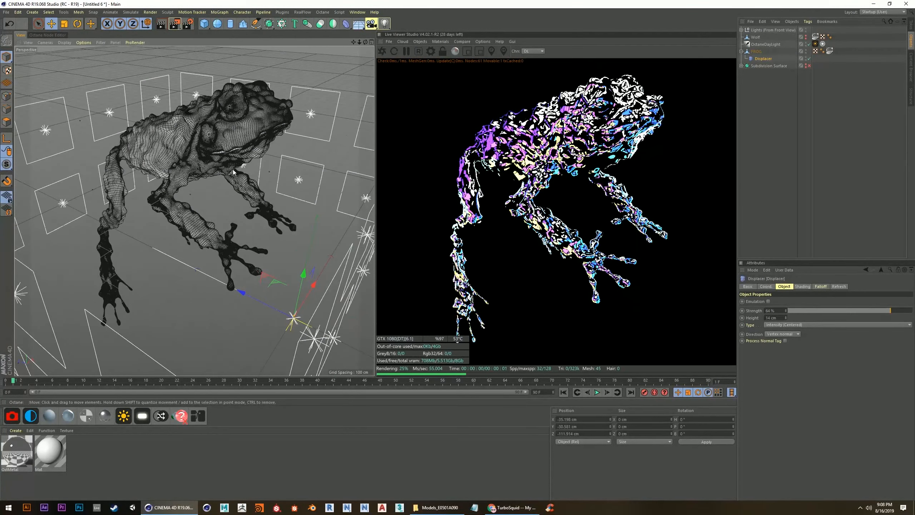